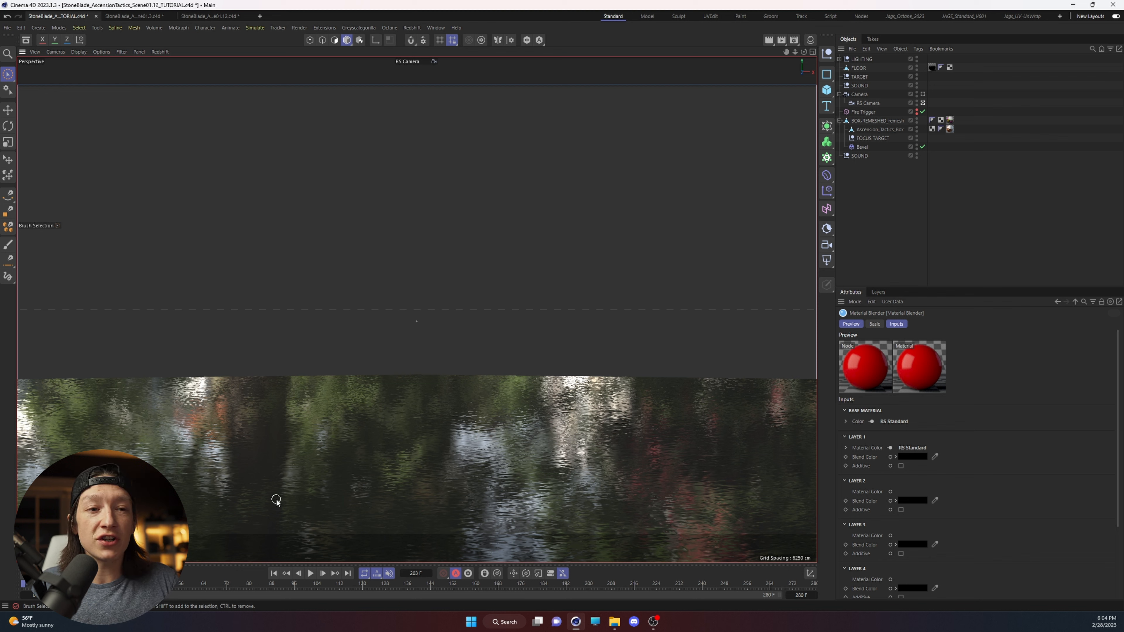
Play the game box animation in the viewport and stop it at frame 140.
left_click(311, 573)
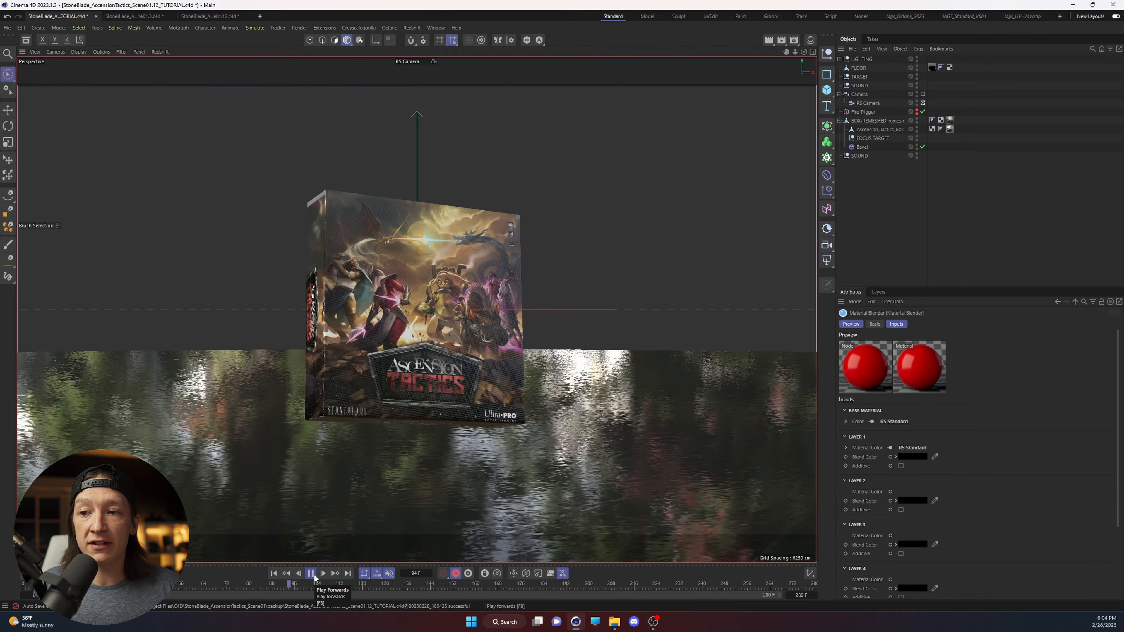
left_click(312, 574)
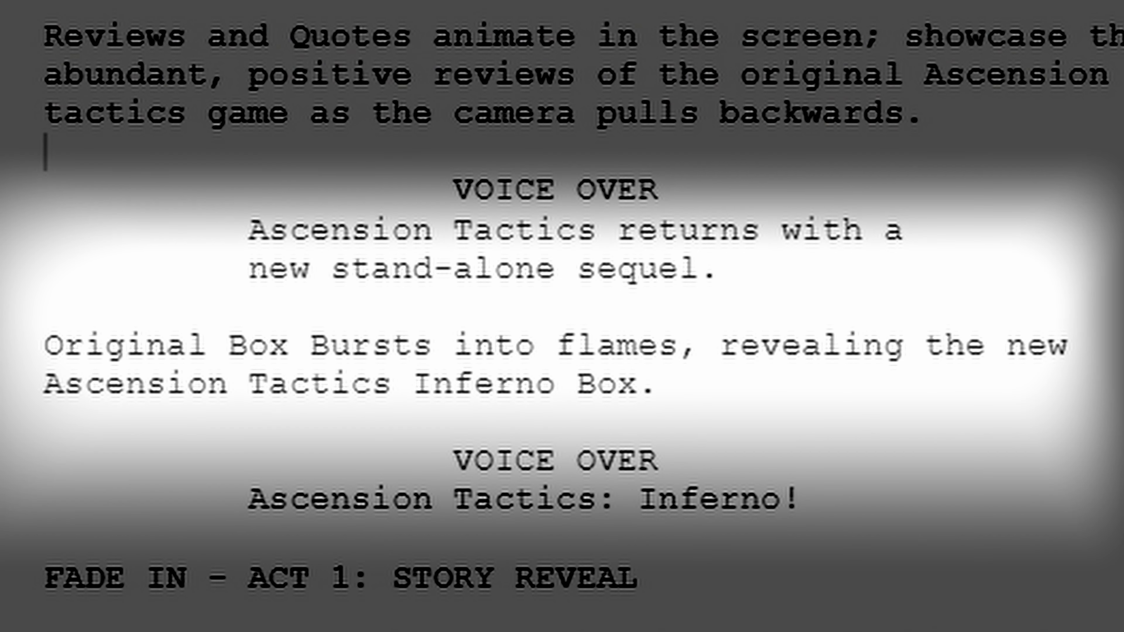
left_click_drag(23, 341, 957, 386)
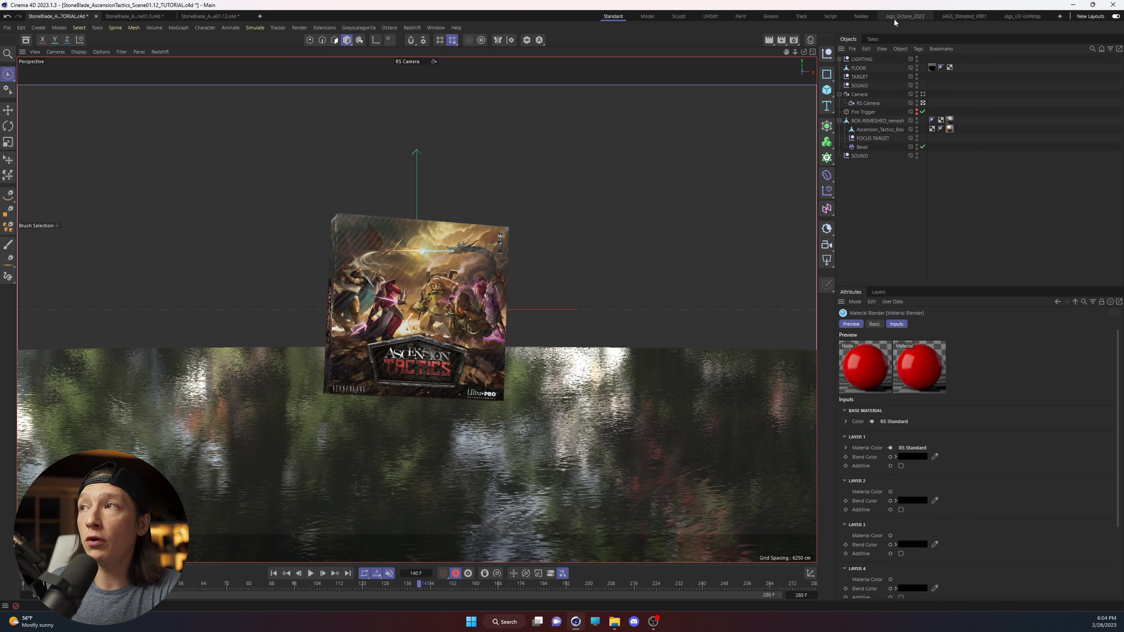
Show the scene's material list and open the ANIMATED-BOX-ART material's node graph in a window over the viewport.
left_click(811, 40)
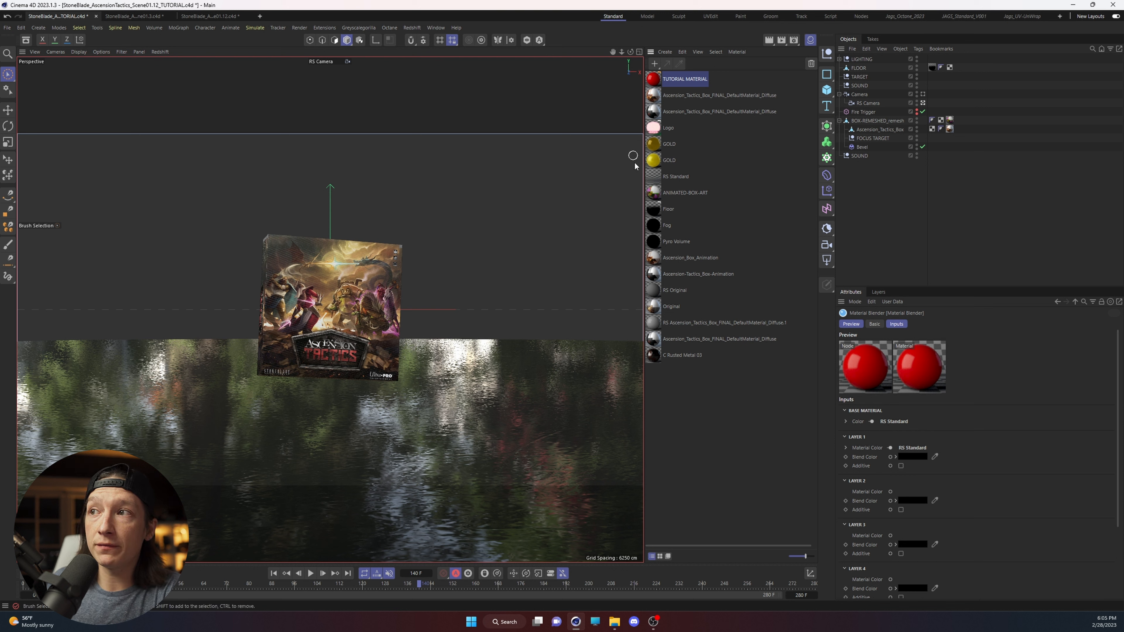
double_click(654, 192)
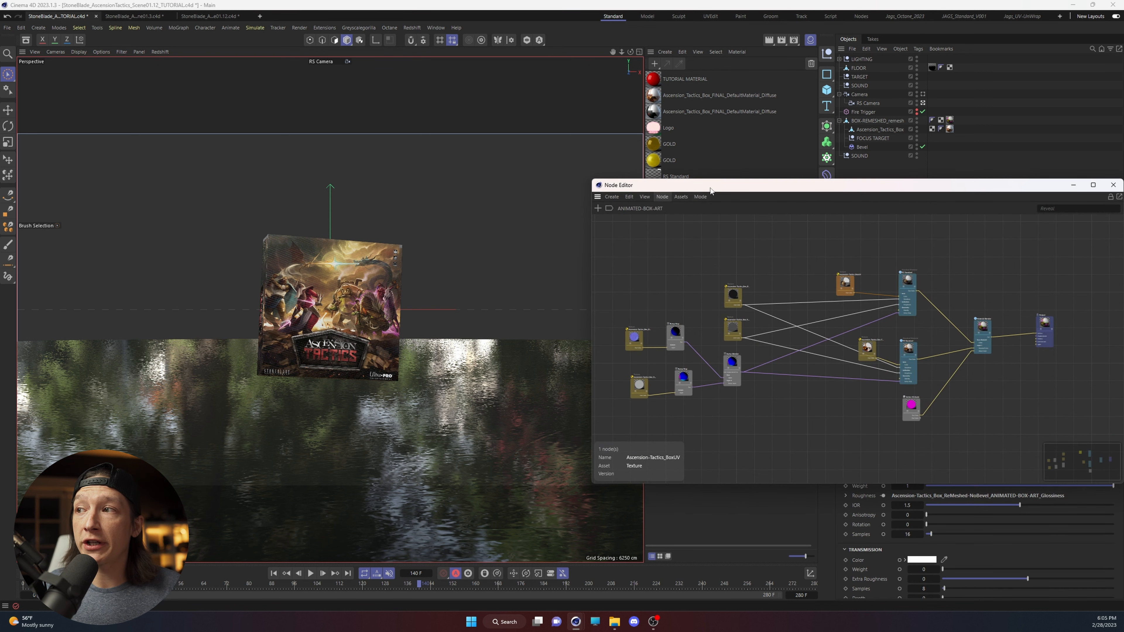
left_click_drag(710, 188, 386, 154)
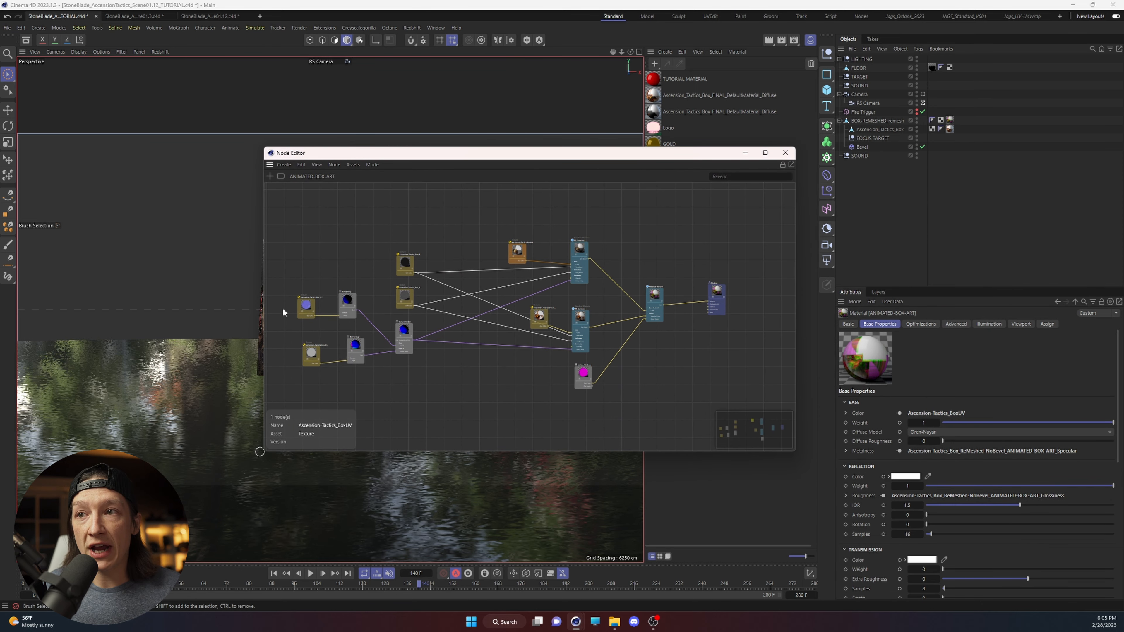
Examine the bump, Bump Blender, RS Standard and box texture nodes of ANIMATED-BOX-ART, and close its graph.
left_click_drag(286, 285, 372, 374)
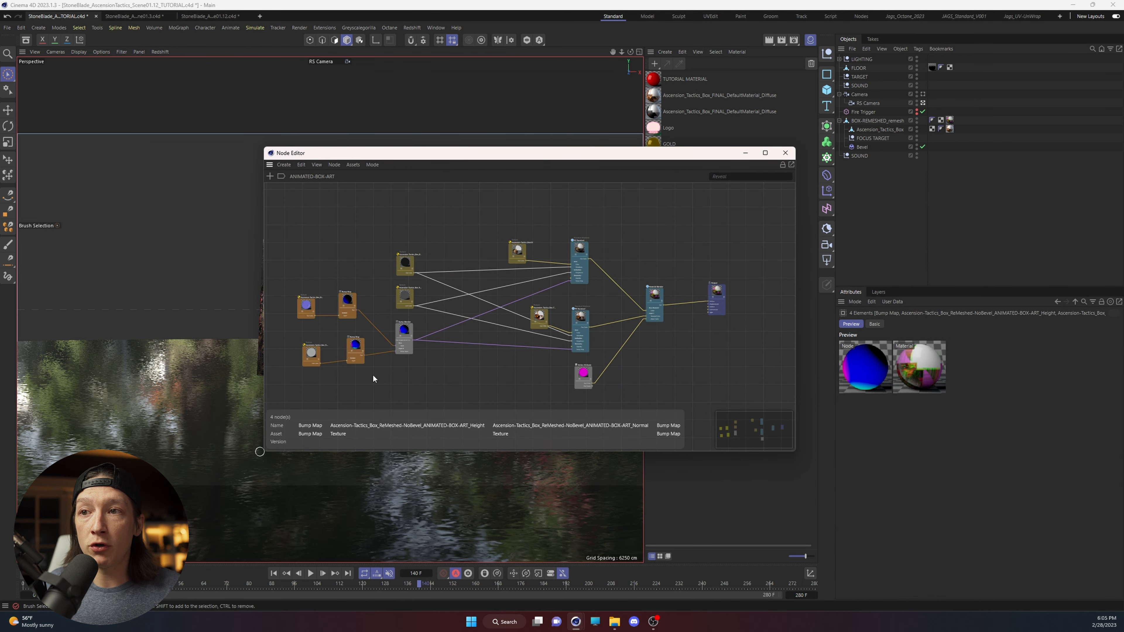
mouse_move(405, 332)
left_mouse_down()
mouse_move(420, 340)
mouse_move(410, 336)
left_mouse_up()
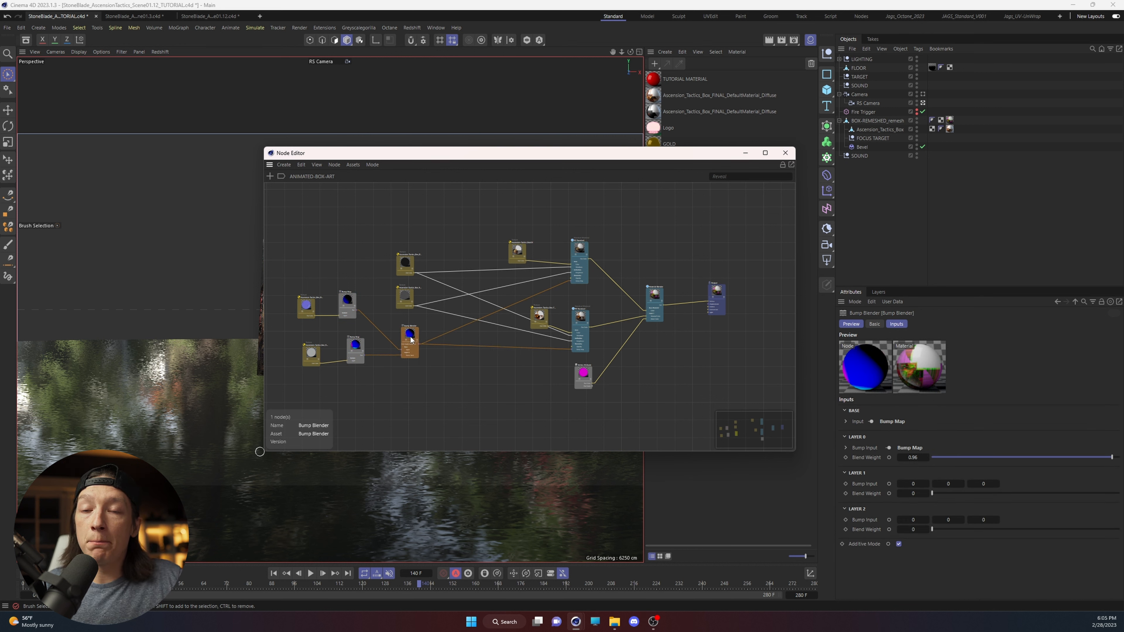
left_click_drag(574, 266, 571, 276)
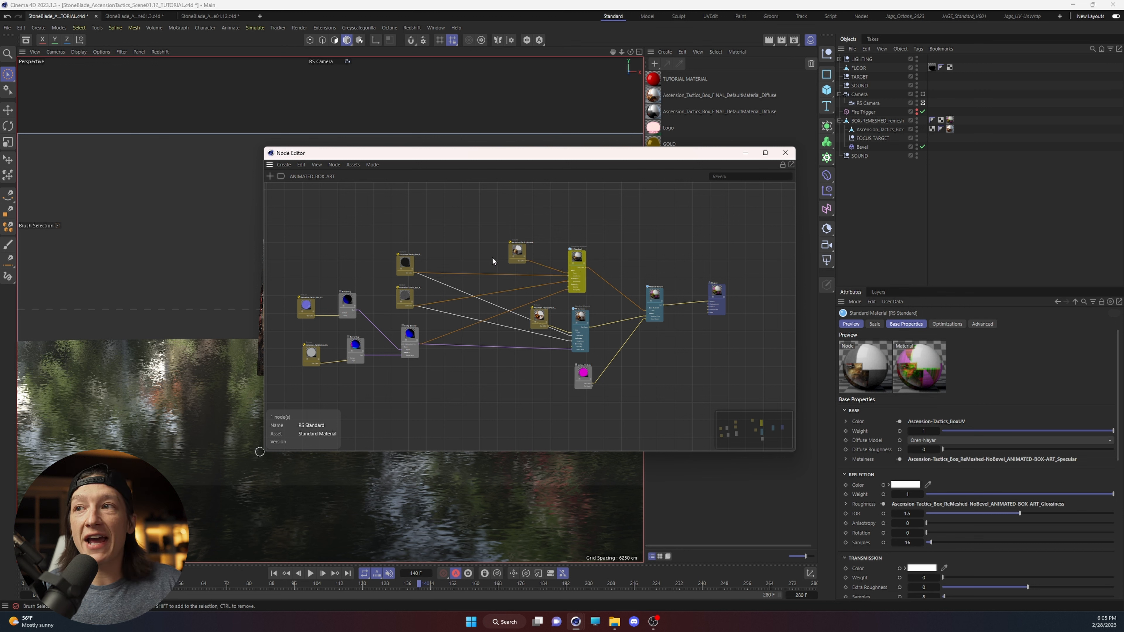
left_click_drag(514, 250, 523, 266)
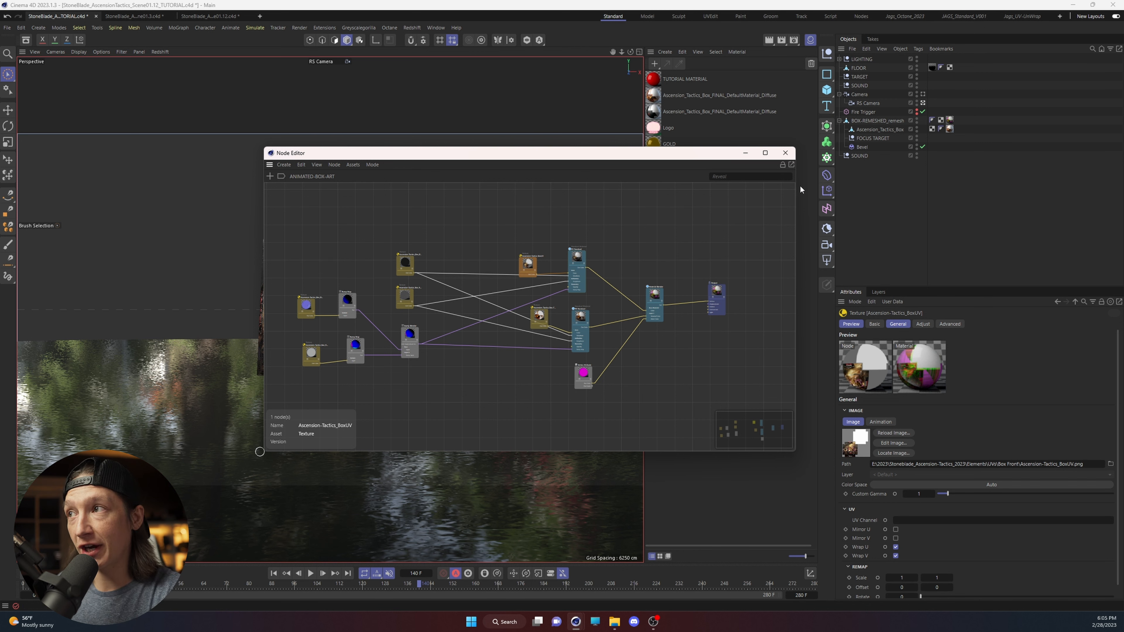
left_click(785, 153)
Open TUTORIAL MATERIAL's node graph, delete every node except Output, and move Output inward to leave room for new nodes.
double_click(652, 83)
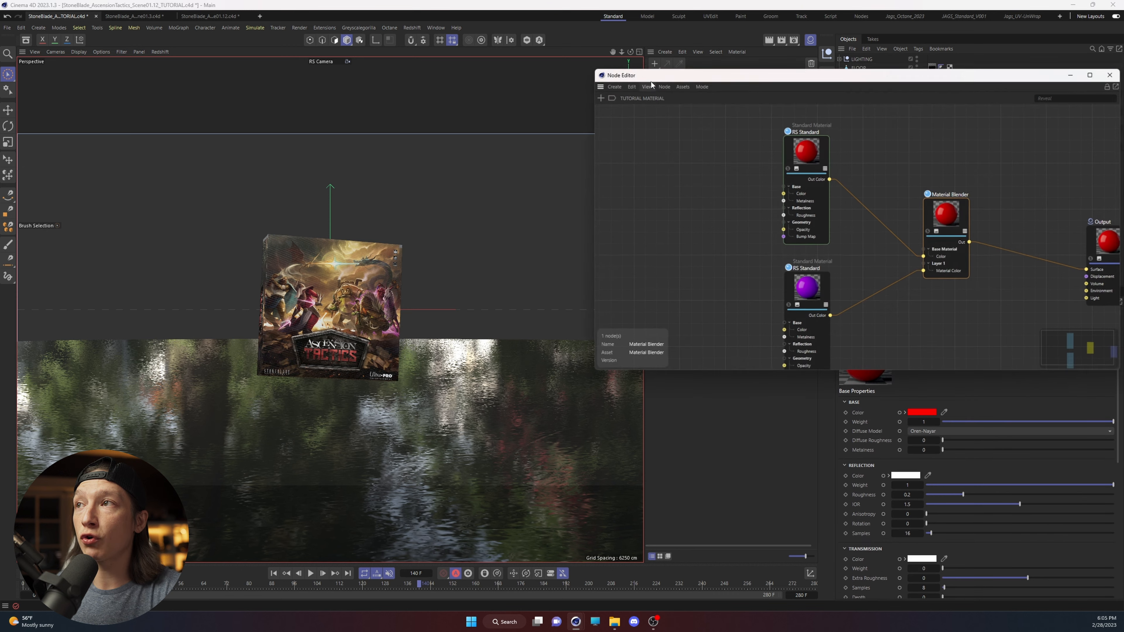
left_click_drag(781, 79, 501, 76)
left_click_drag(458, 152, 690, 318)
key("Delete")
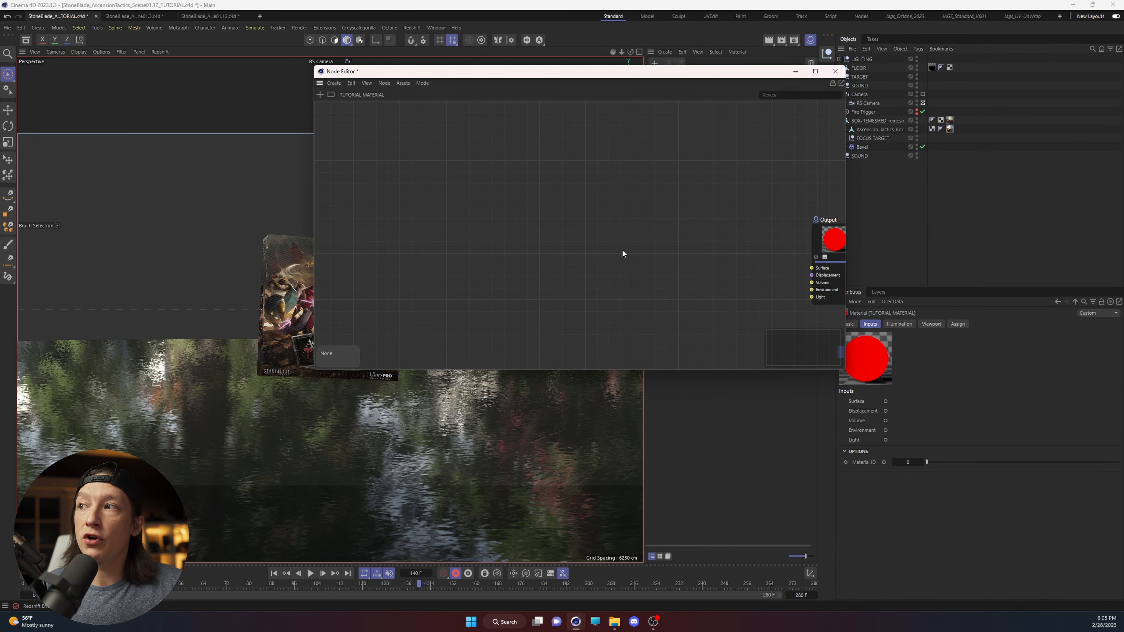
left_click_drag(836, 245, 714, 224)
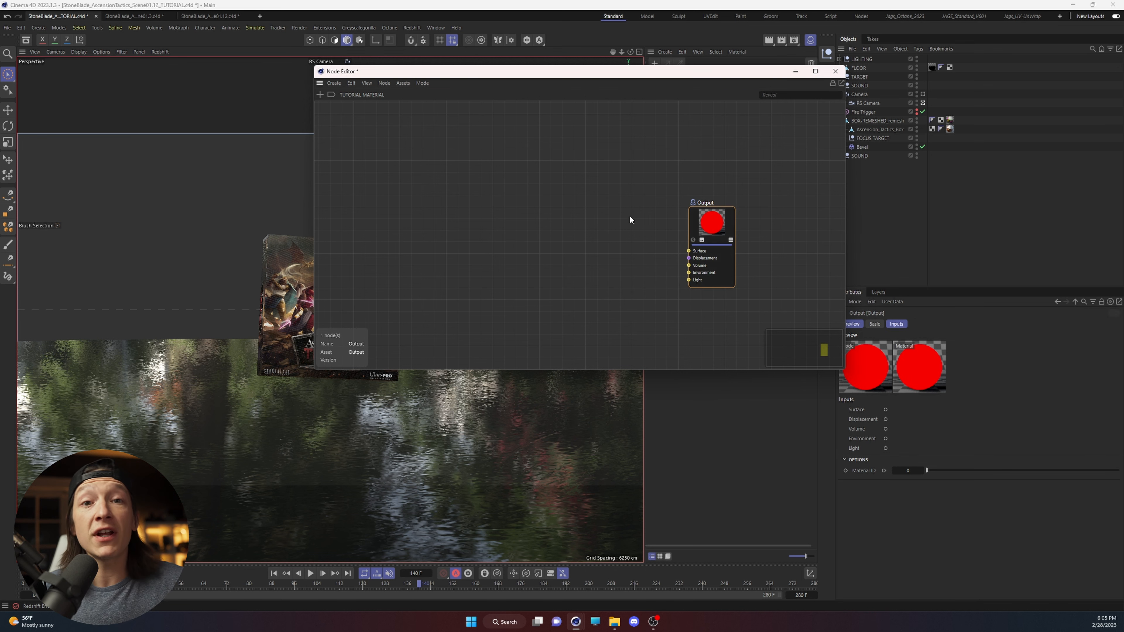
left_click_drag(720, 82, 650, 100)
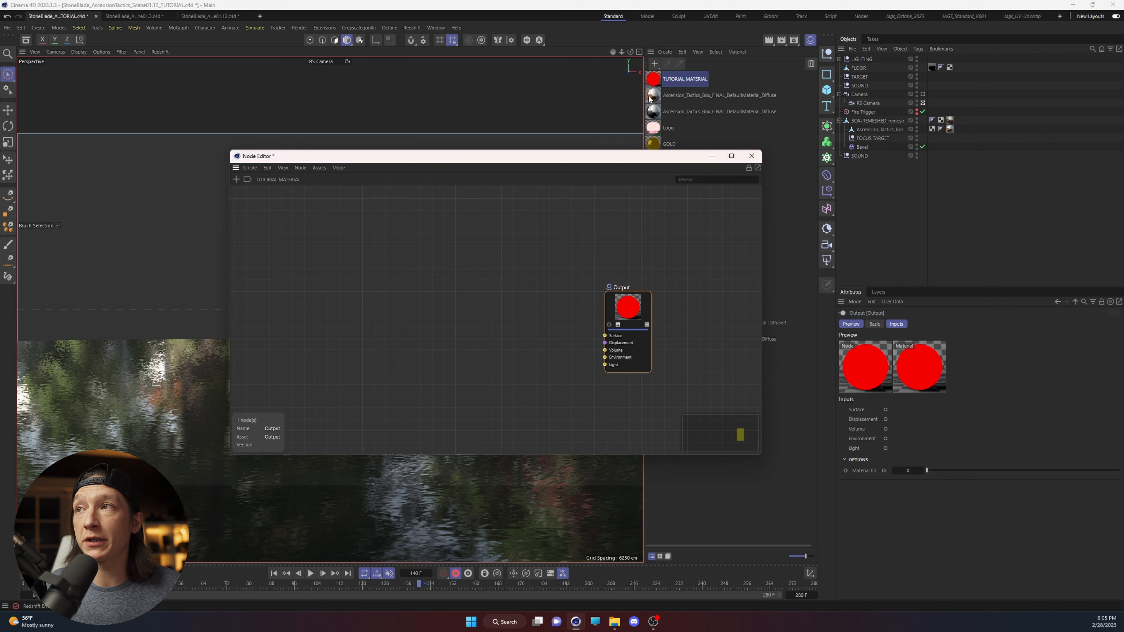
Find the Material Blender node and add it to the TUTORIAL MATERIAL graph.
left_click(496, 303)
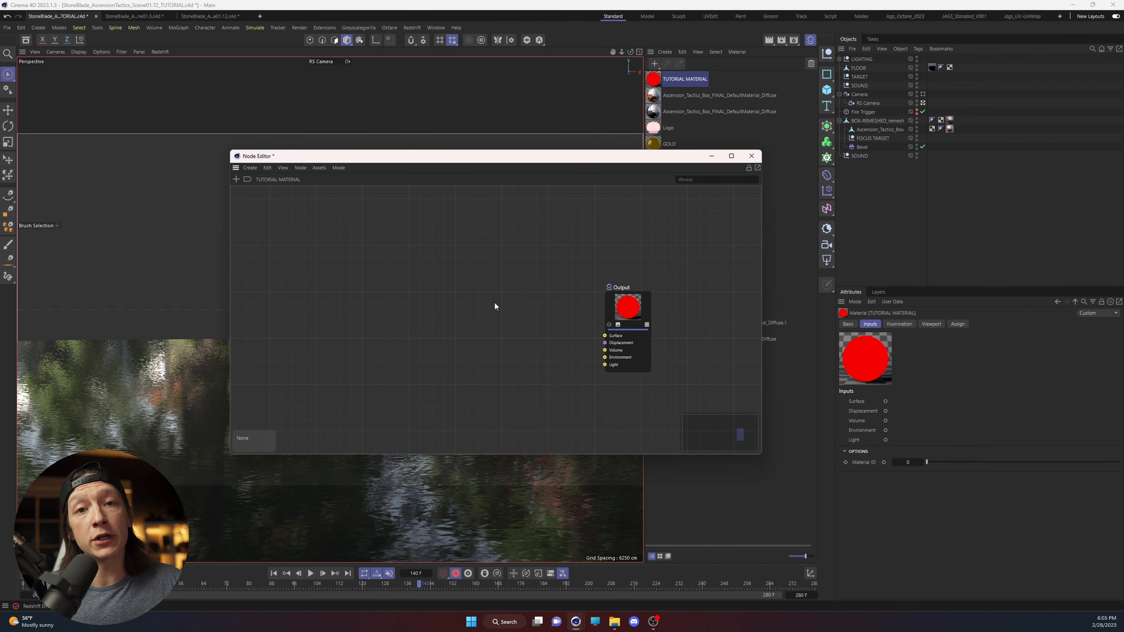
double_click(494, 302)
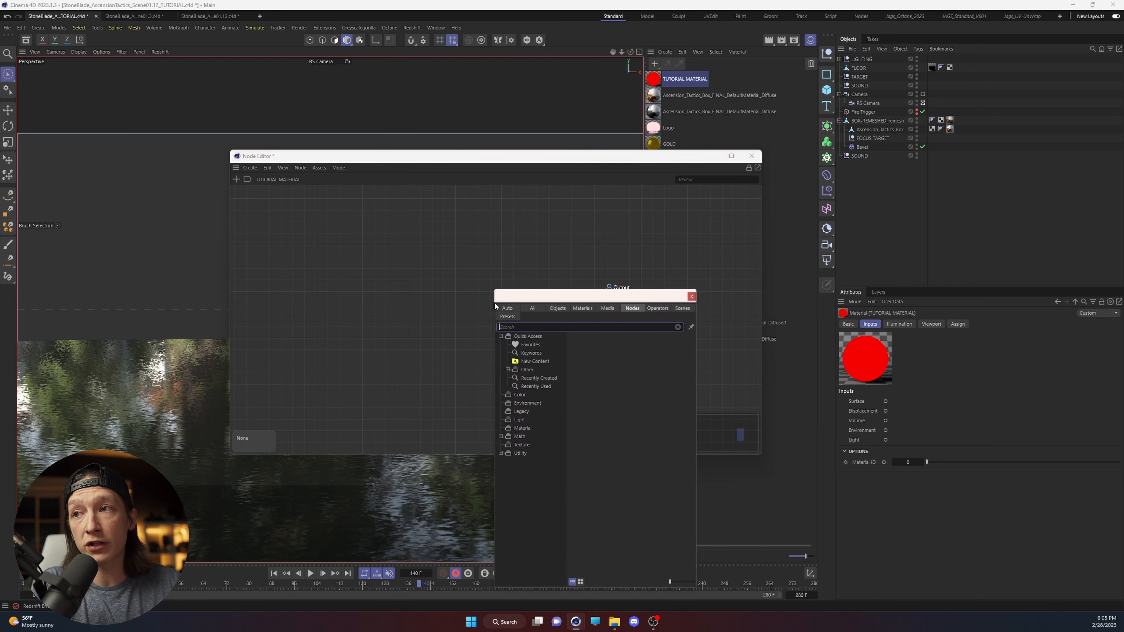
type("mater")
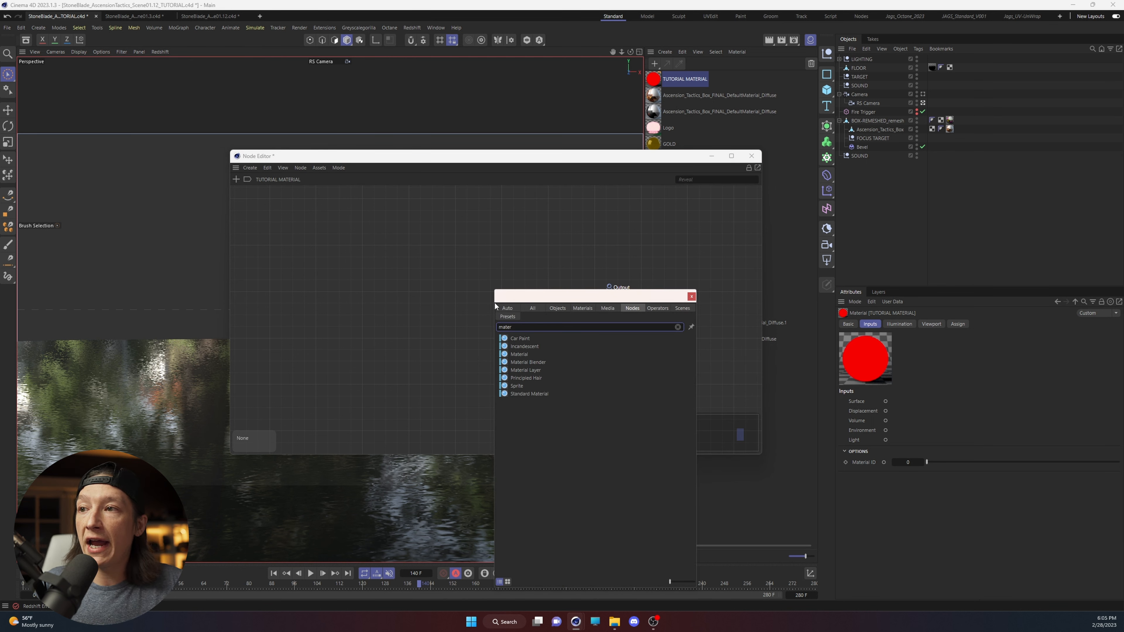
left_click_drag(528, 362, 427, 289)
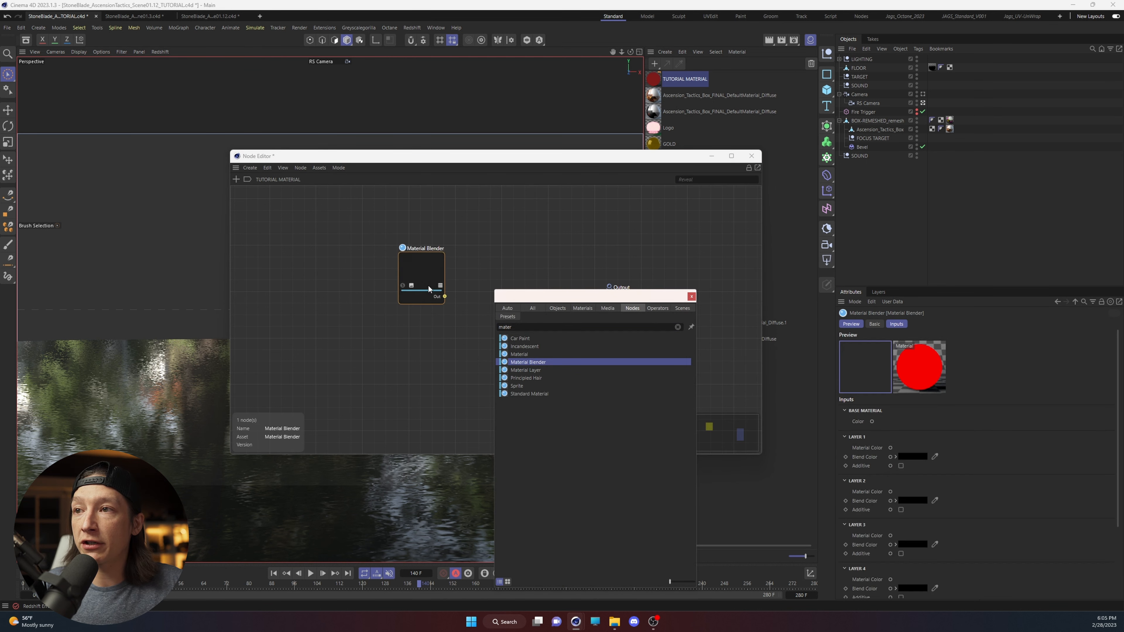
left_click_drag(540, 300, 470, 373)
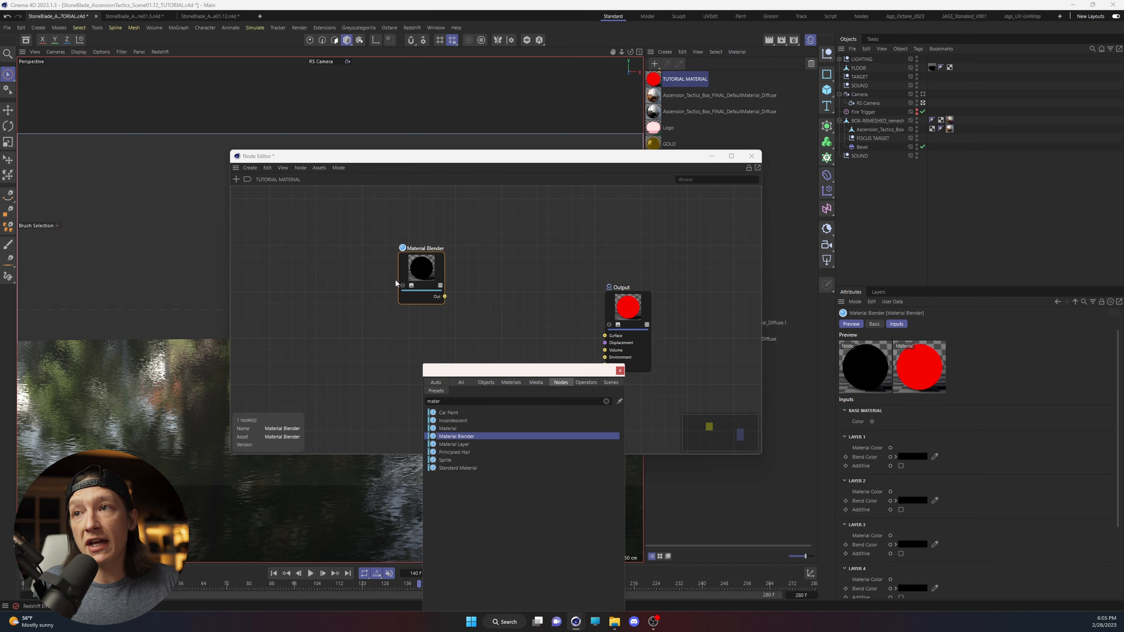
Move the Material Blender closer to the Output node and connect its Out port to the Output's Surface input.
left_click_drag(416, 271, 446, 296)
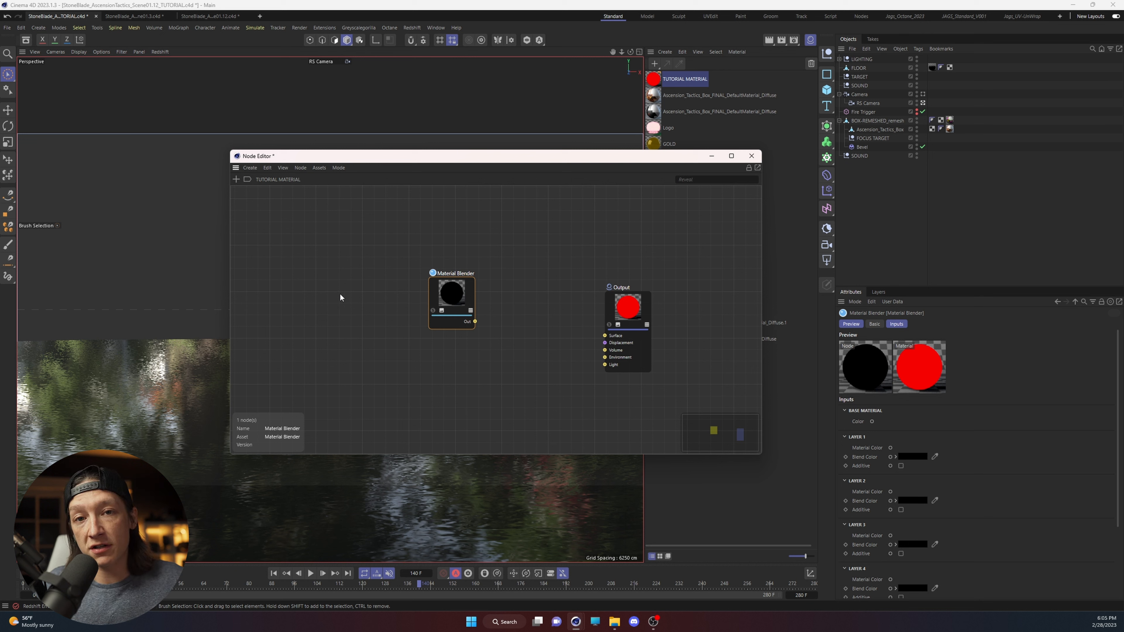
left_click_drag(459, 299, 483, 301)
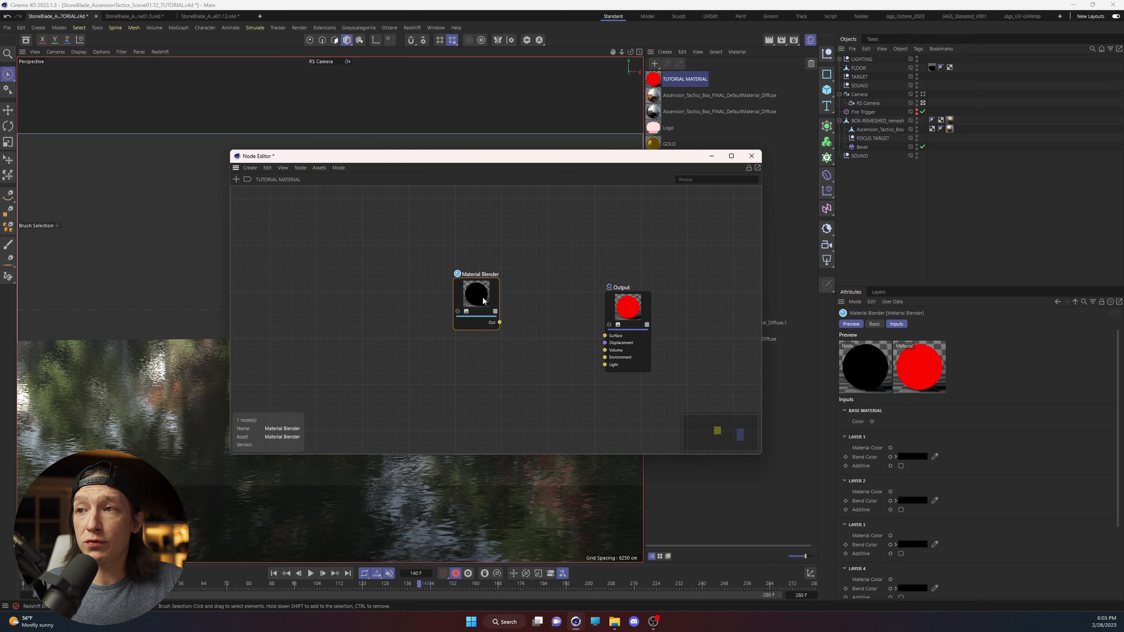
left_click_drag(579, 336, 605, 335)
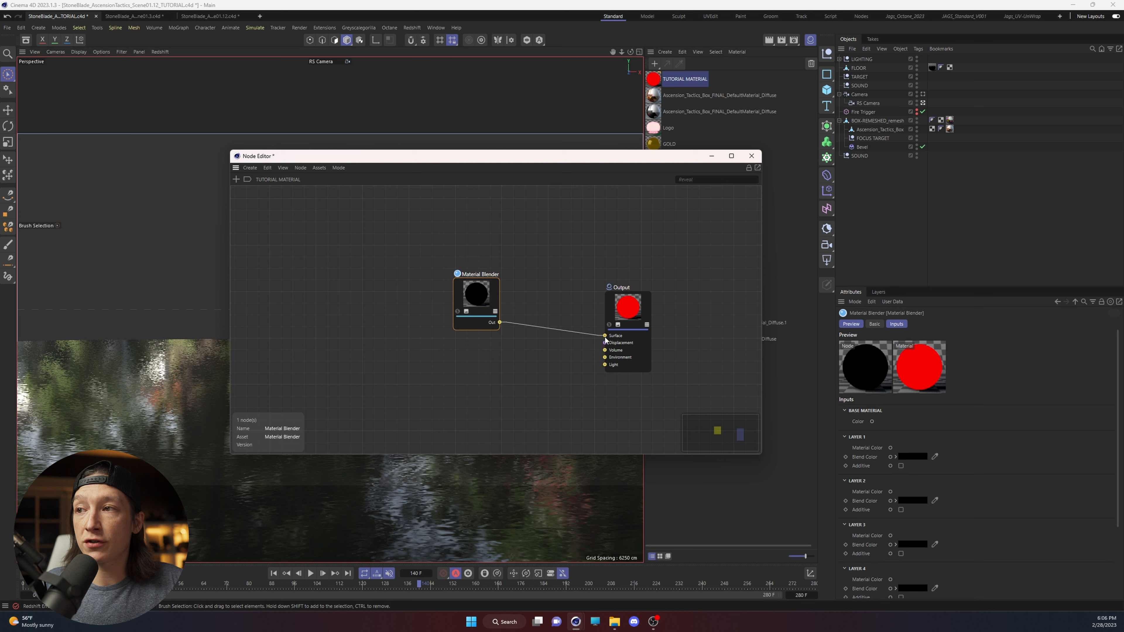
mouse_move(483, 296)
left_mouse_down()
mouse_move(526, 316)
mouse_move(498, 309)
left_mouse_up()
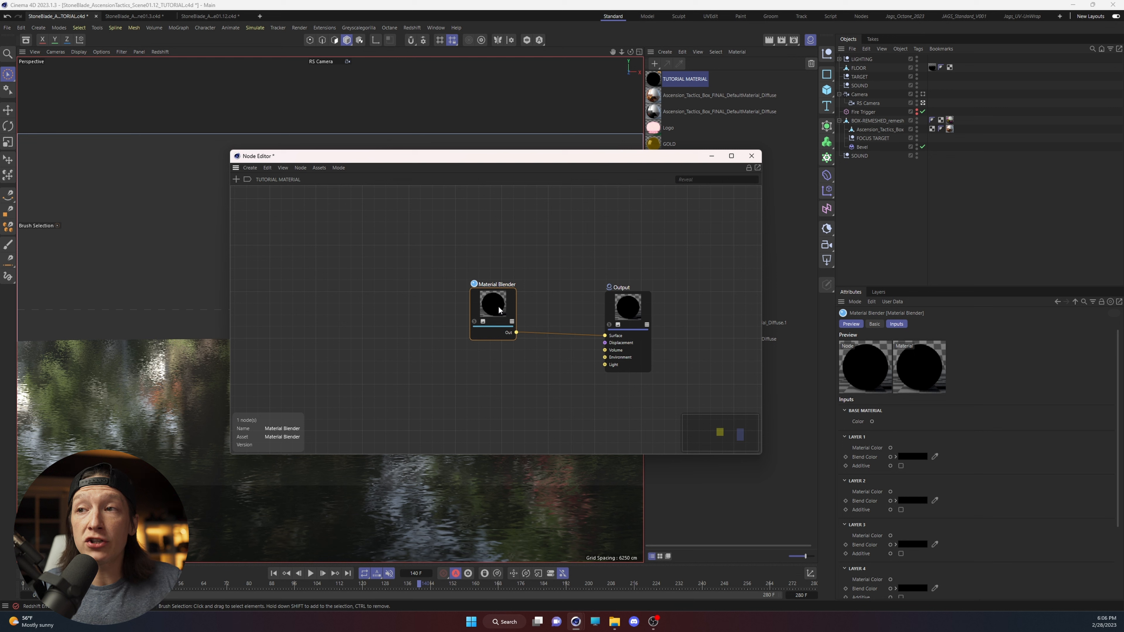
Add a Standard Material node to the graph, upstream of the Material Blender.
left_click(333, 268)
double_click(332, 270)
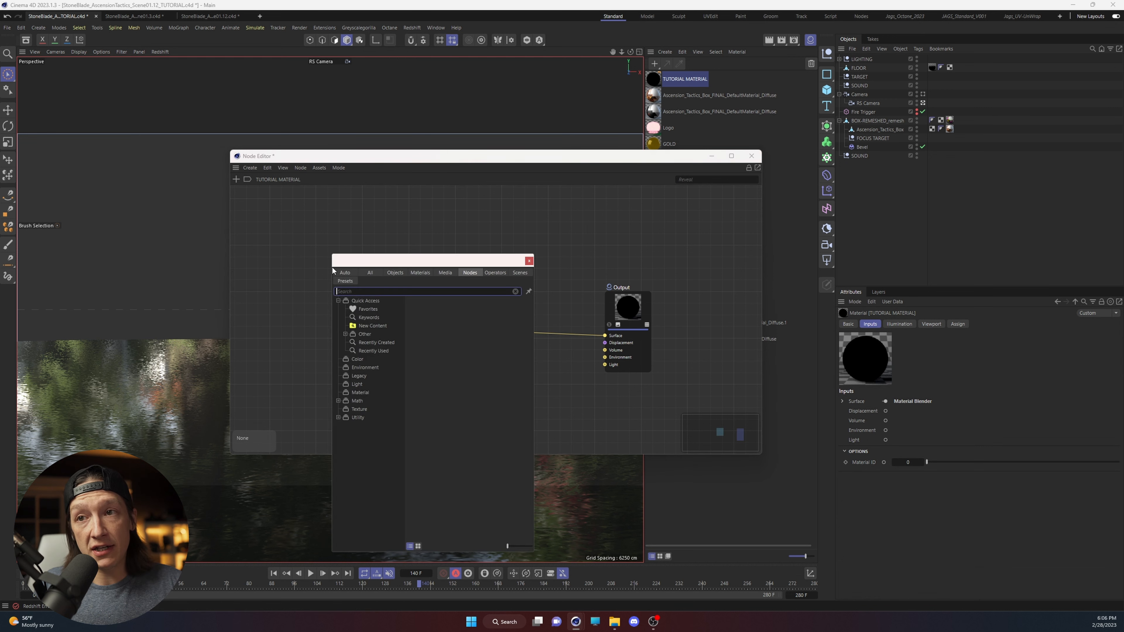
type("mater")
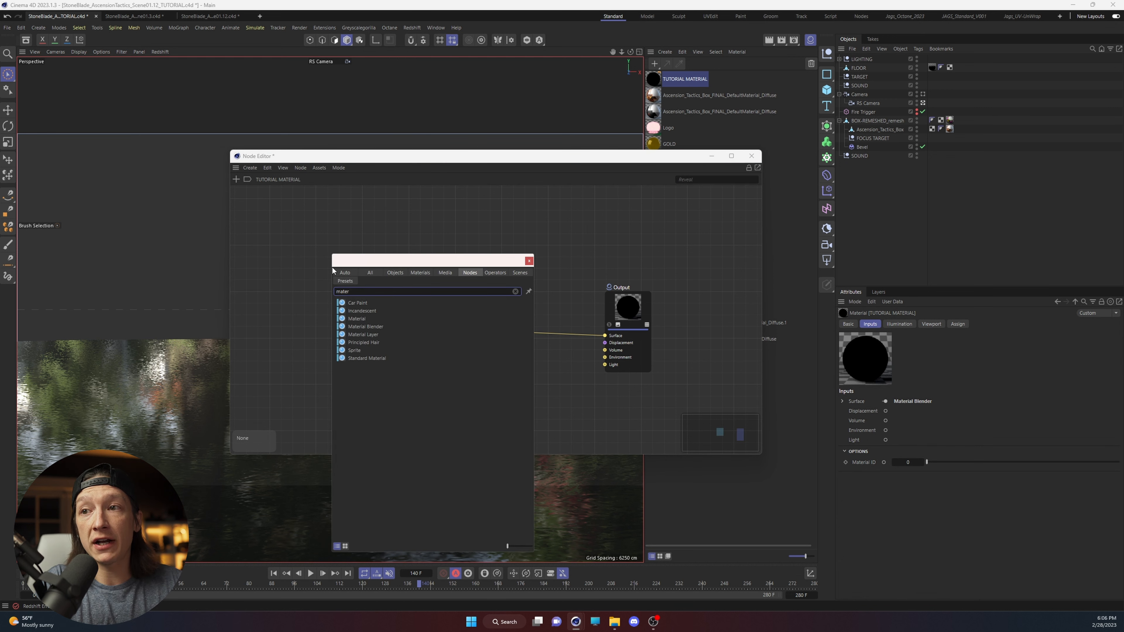
left_click_drag(379, 357, 355, 247)
left_click(529, 261)
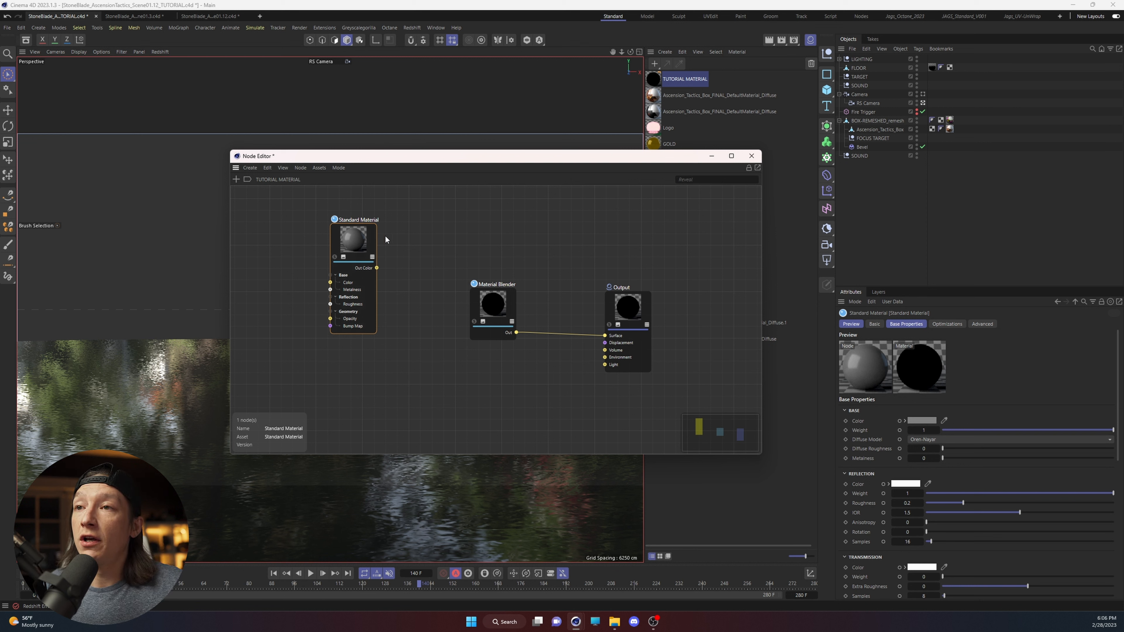
Set the Standard Material's base color to pure red (RGB 255, 0, 0).
left_click(920, 420)
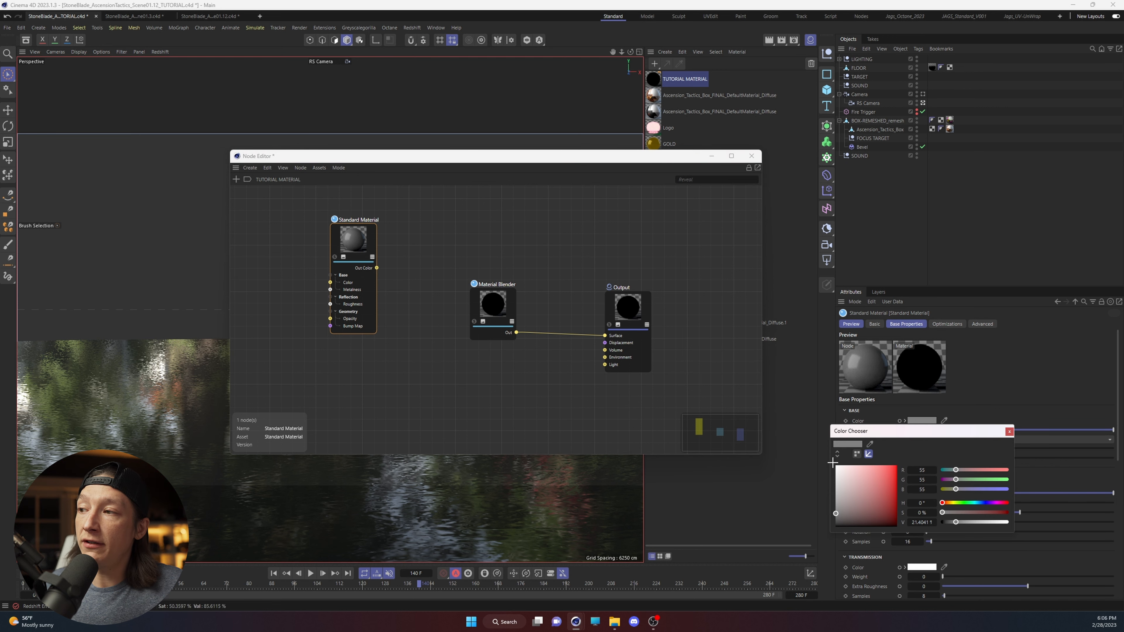
left_click(895, 466)
left_click(1008, 431)
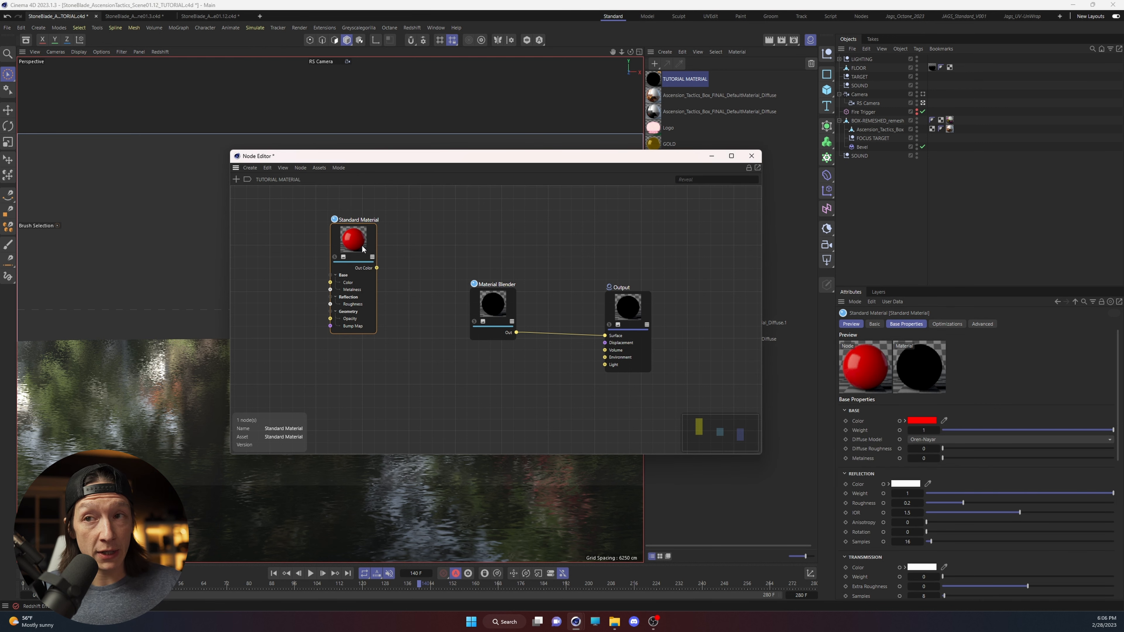
Duplicate the red Standard Material node below the original and set the copy's base color to blue with a hue of 238°.
left_click_drag(355, 238, 348, 383, "ctrl")
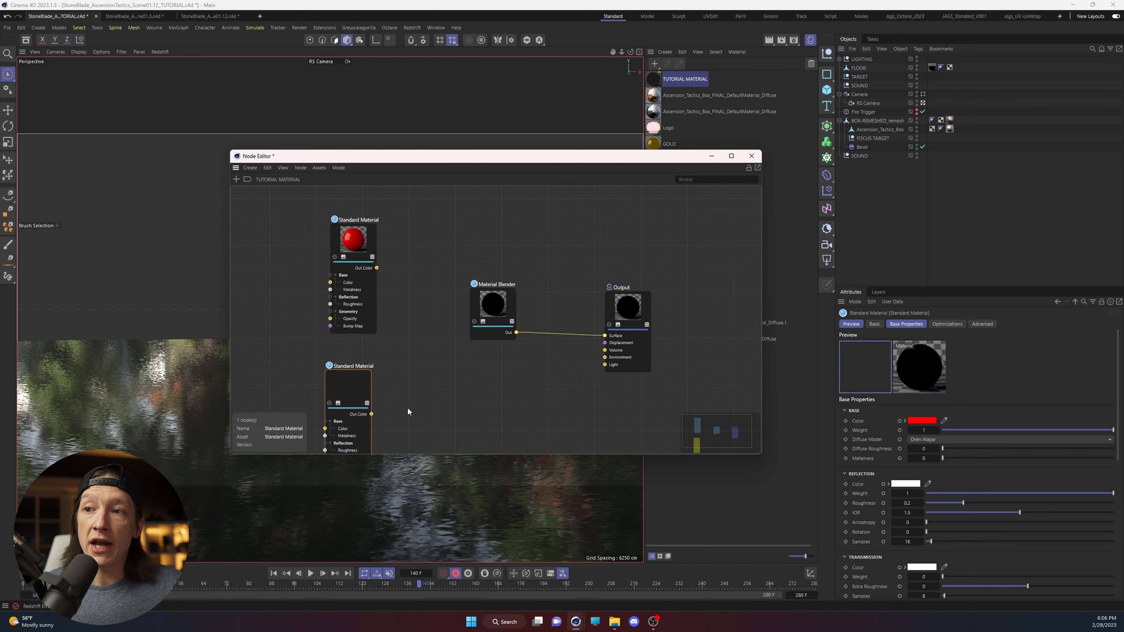
left_click(915, 423)
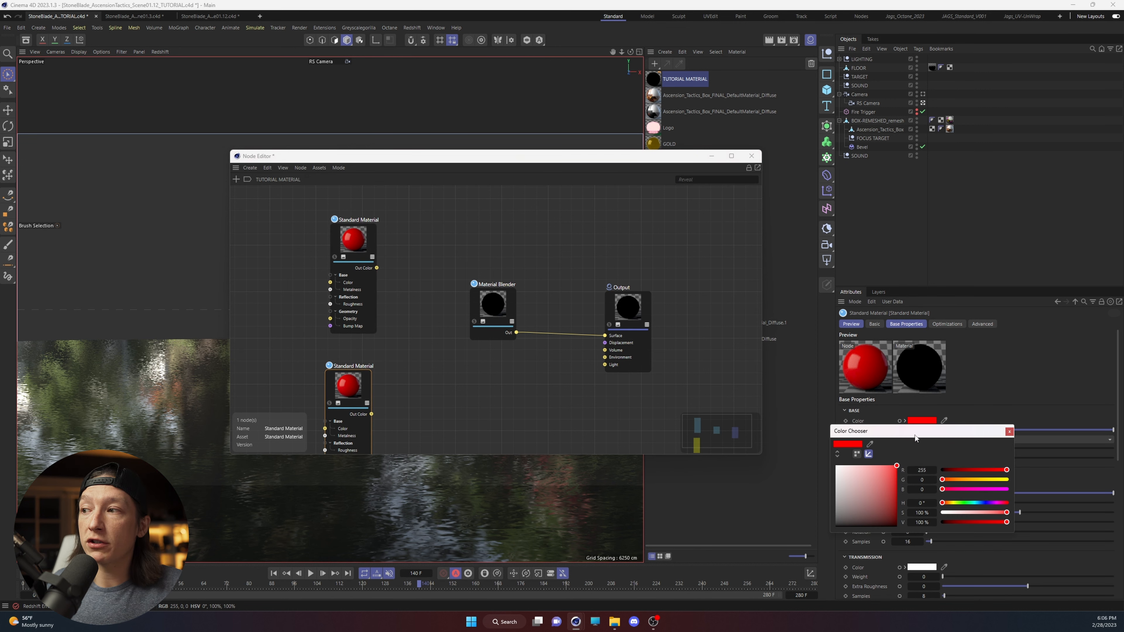
left_click_drag(974, 504, 985, 504)
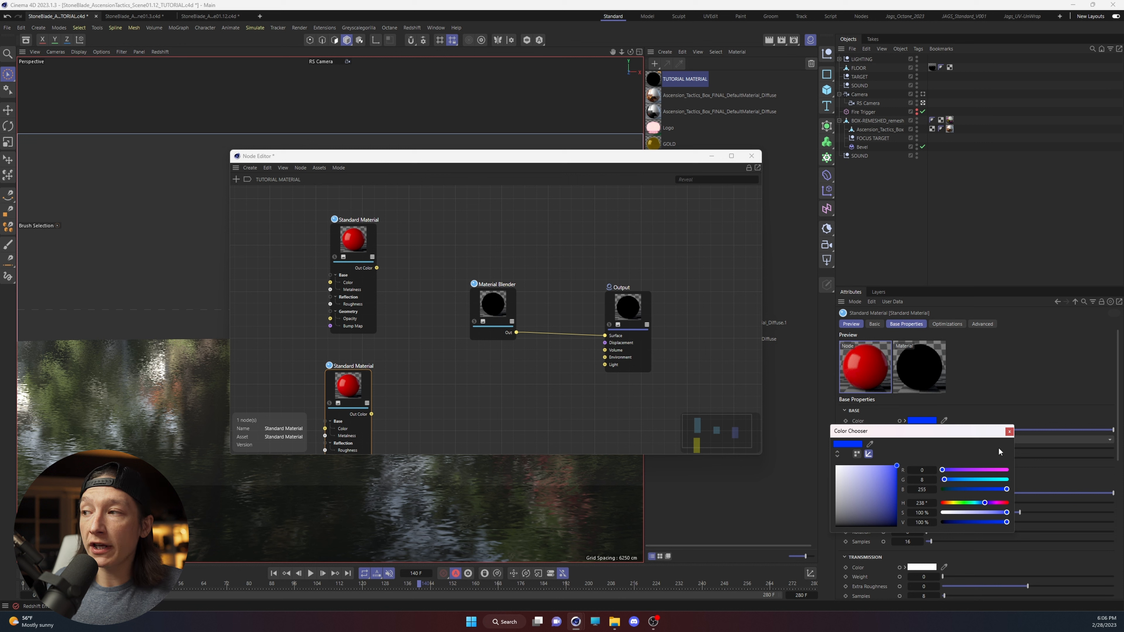
left_click(1009, 431)
Connect the red Standard Material's Out Color to the Material Blender's Base Material Color input and select the blender.
left_click(354, 249)
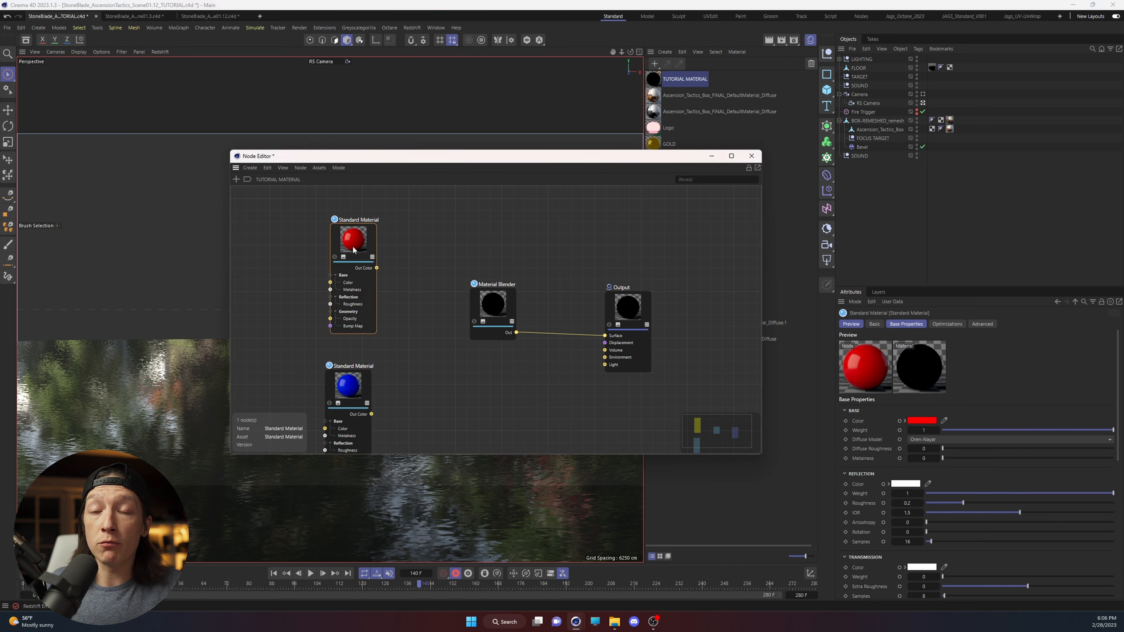
left_click(345, 401)
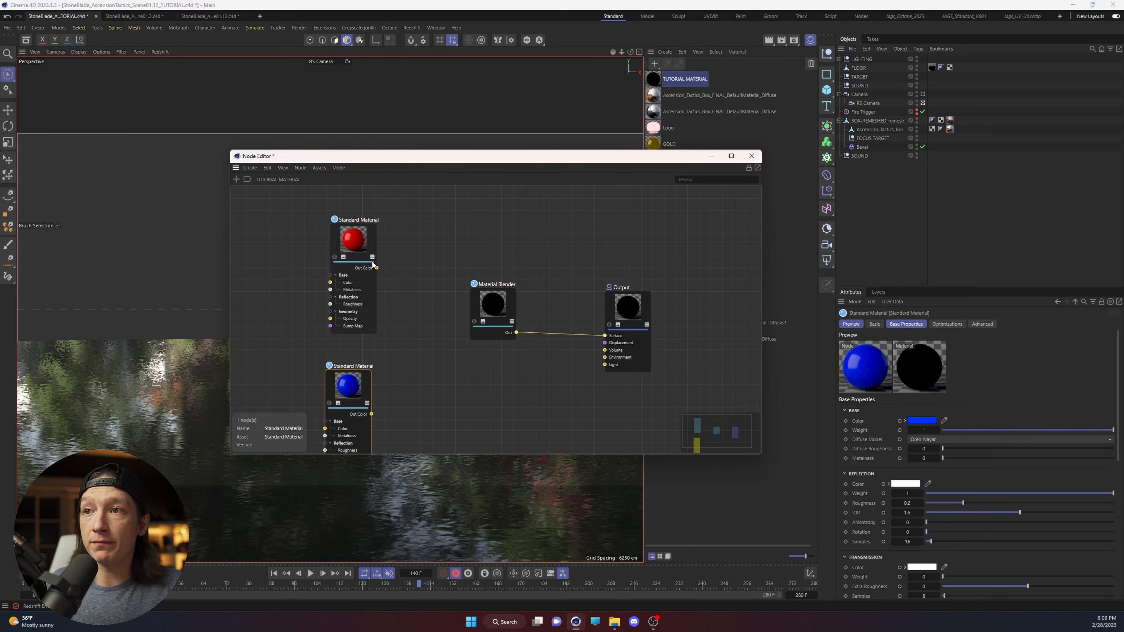
left_click_drag(376, 268, 490, 305)
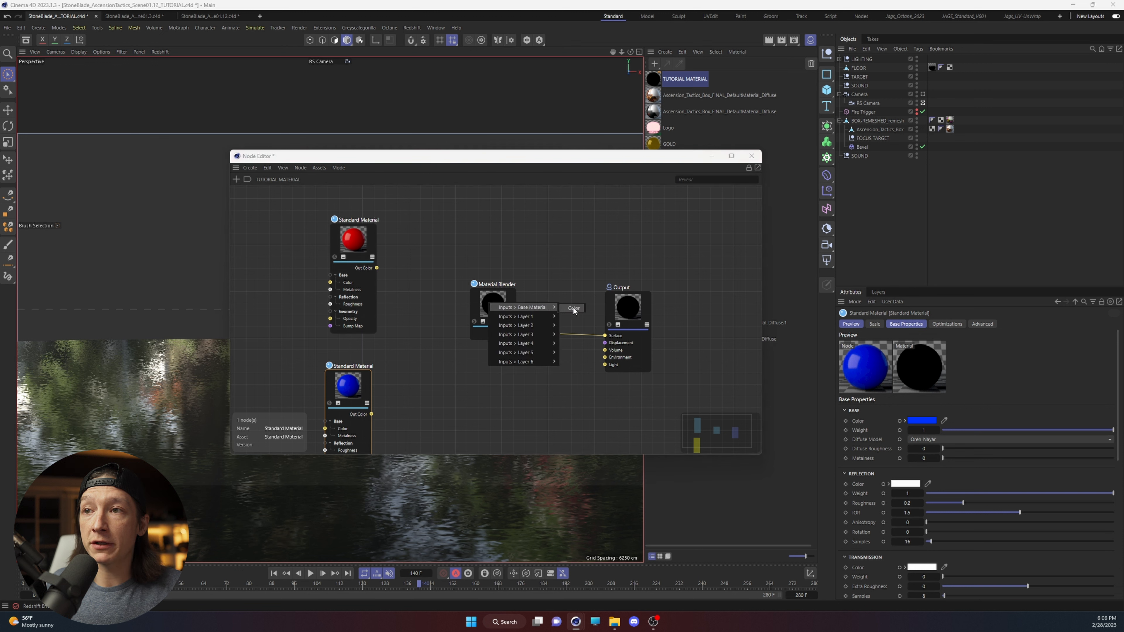
left_click(573, 310)
left_click(507, 309)
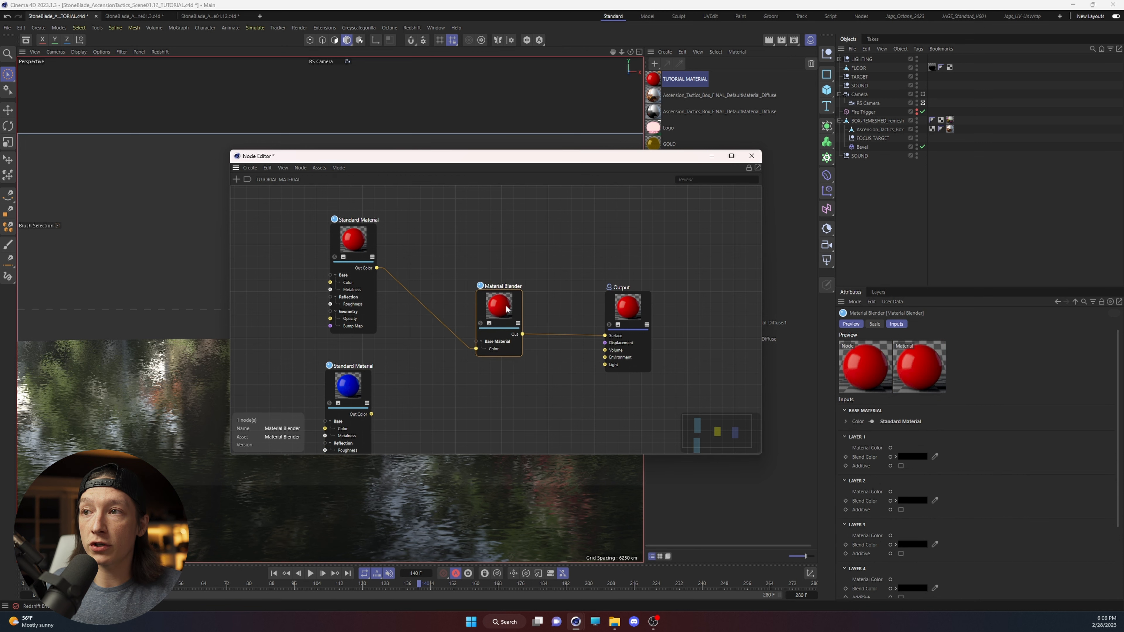
Connect the blue Standard Material's Out Color to the Material Blender's Layer 1 Material Color input, tidying the node layout.
left_click_drag(506, 306, 492, 289)
left_click_drag(364, 380, 370, 366)
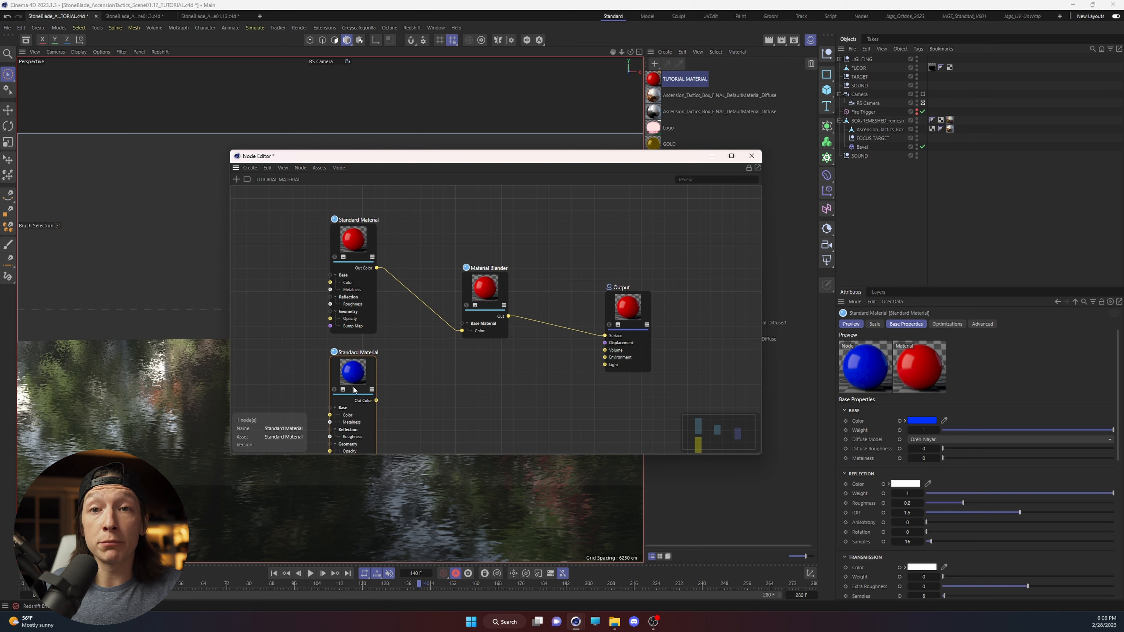
left_click_drag(377, 401, 483, 293)
mouse_move(506, 309)
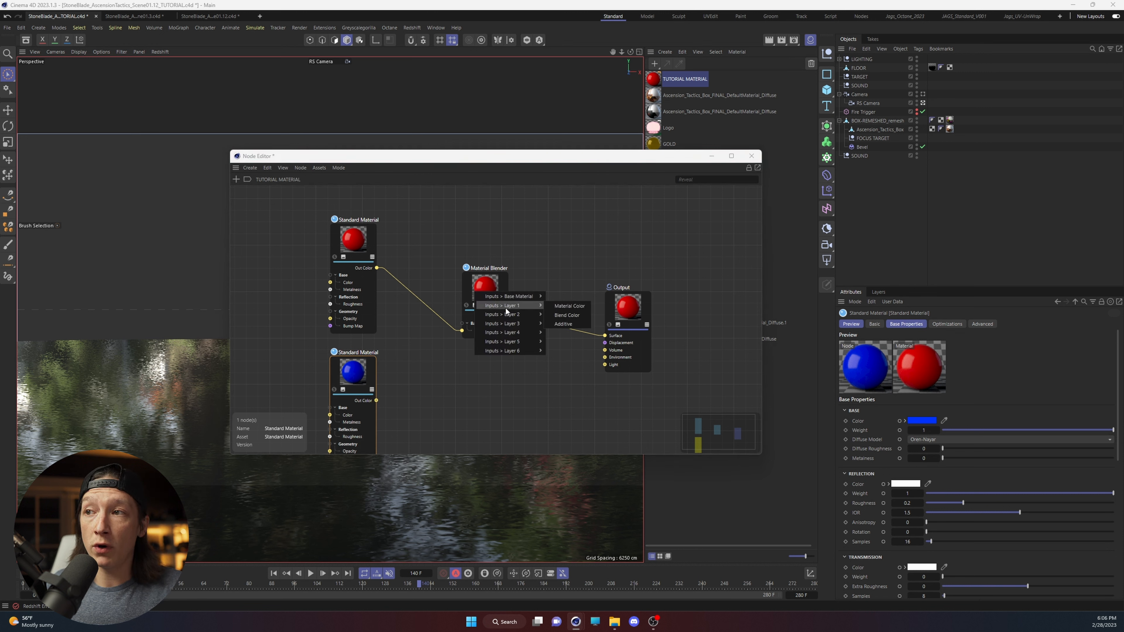
left_click(569, 307)
left_click_drag(486, 290, 475, 296)
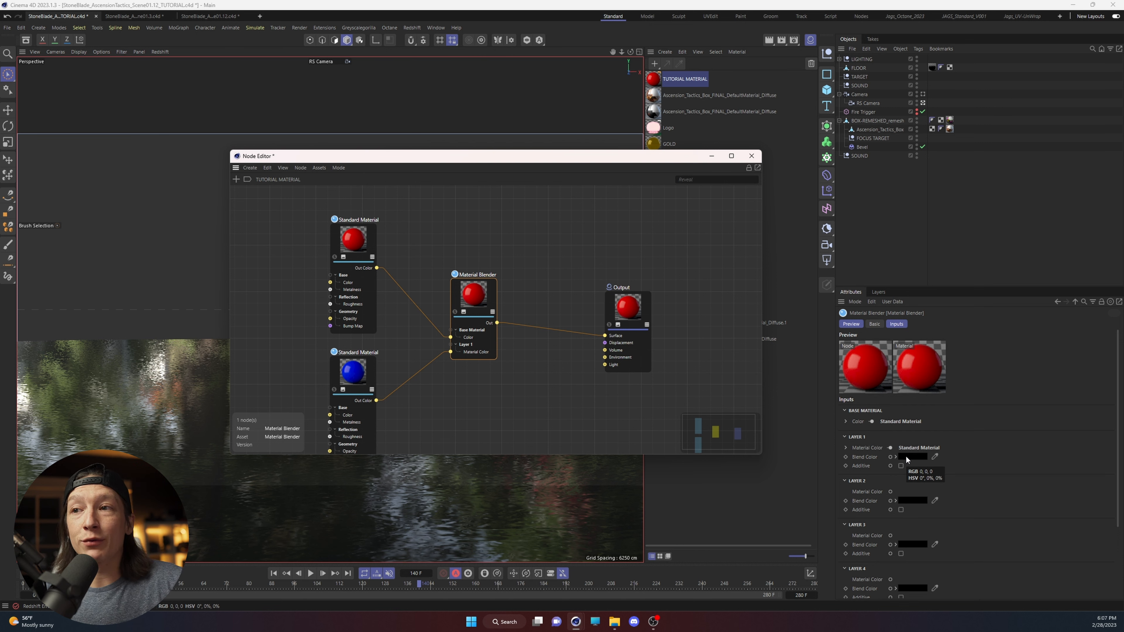
left_click(531, 400)
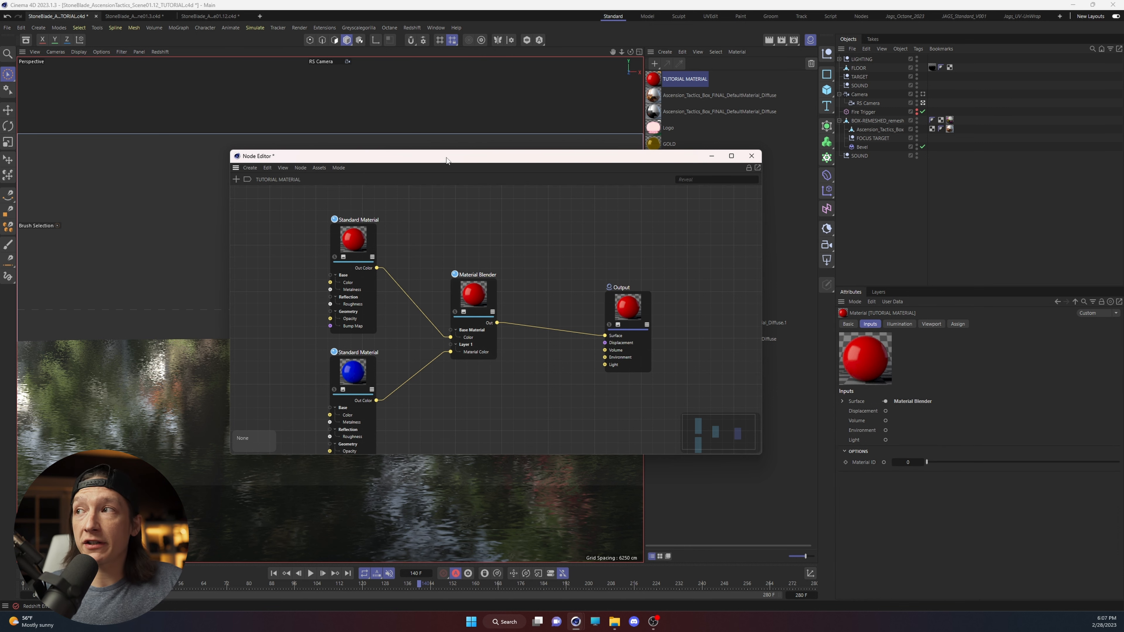
Assign TUTORIAL MATERIAL to the BOX-REMESHED_remesh object and delete the object's previous material tag.
left_click_drag(447, 160, 234, 263)
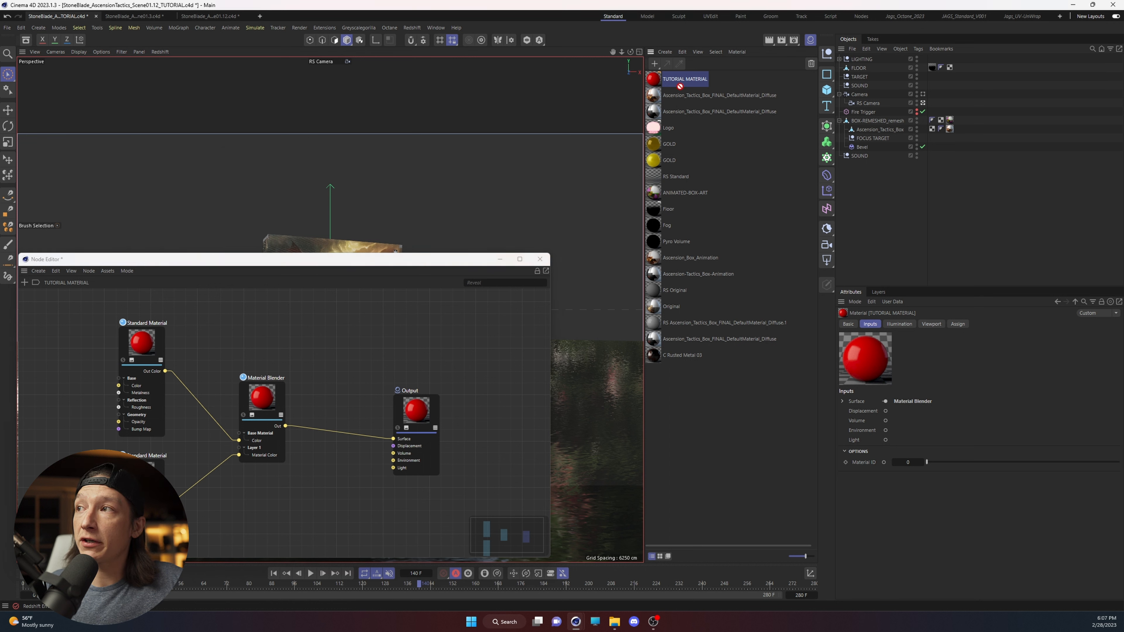
left_click_drag(678, 83, 877, 120)
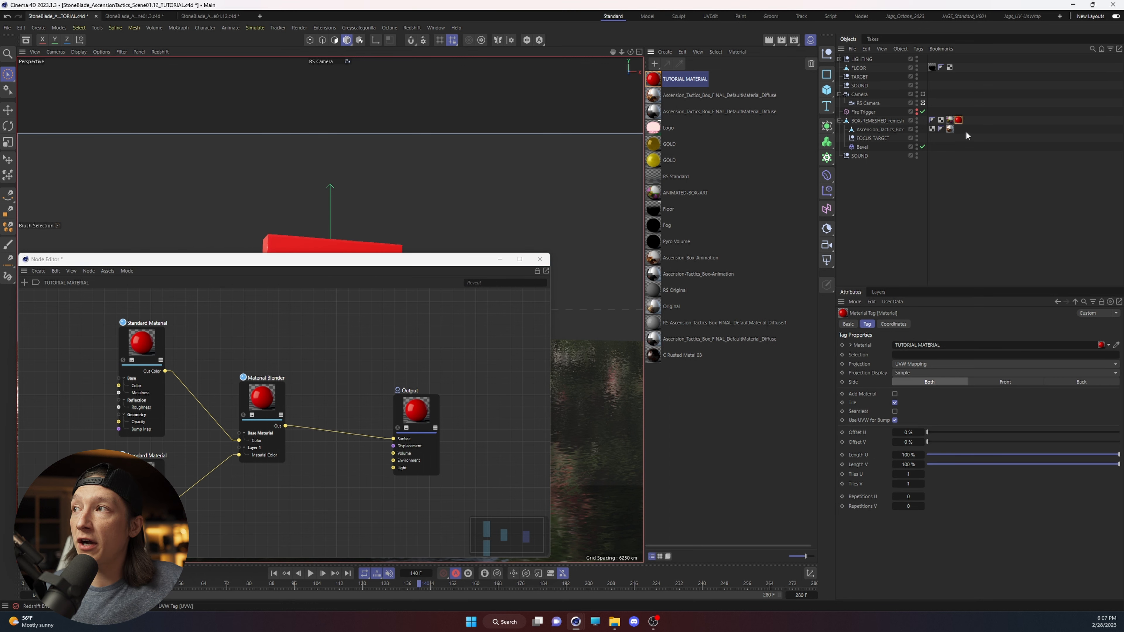
left_click(950, 122)
key("Delete")
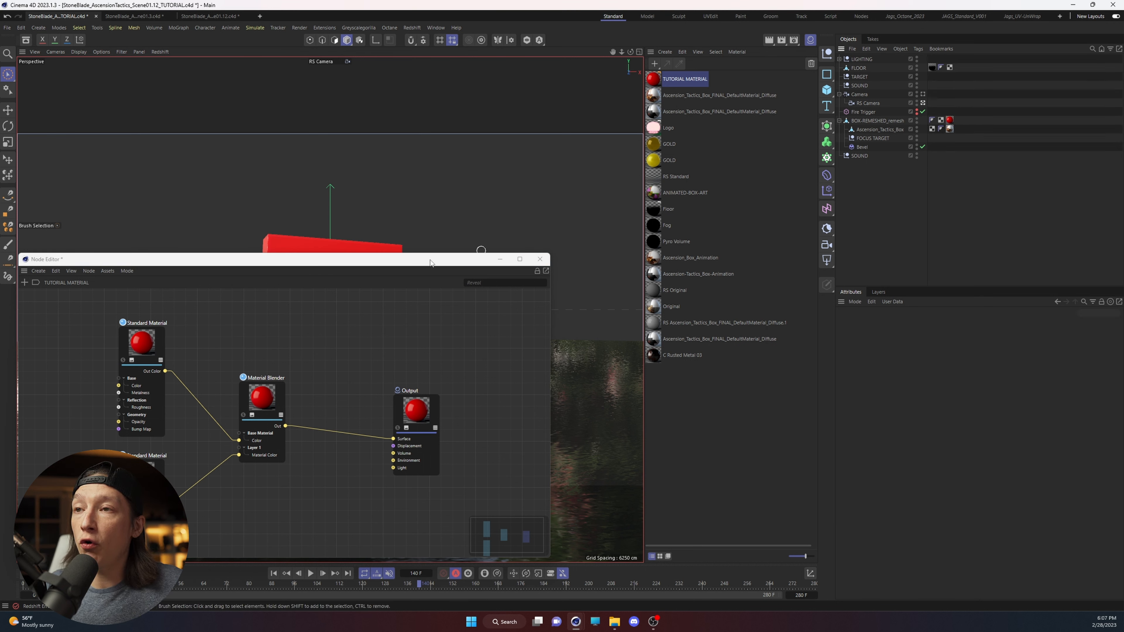
Add a Maxon Noise node to the graph beside the blue Standard Material.
left_click_drag(430, 263, 792, 197)
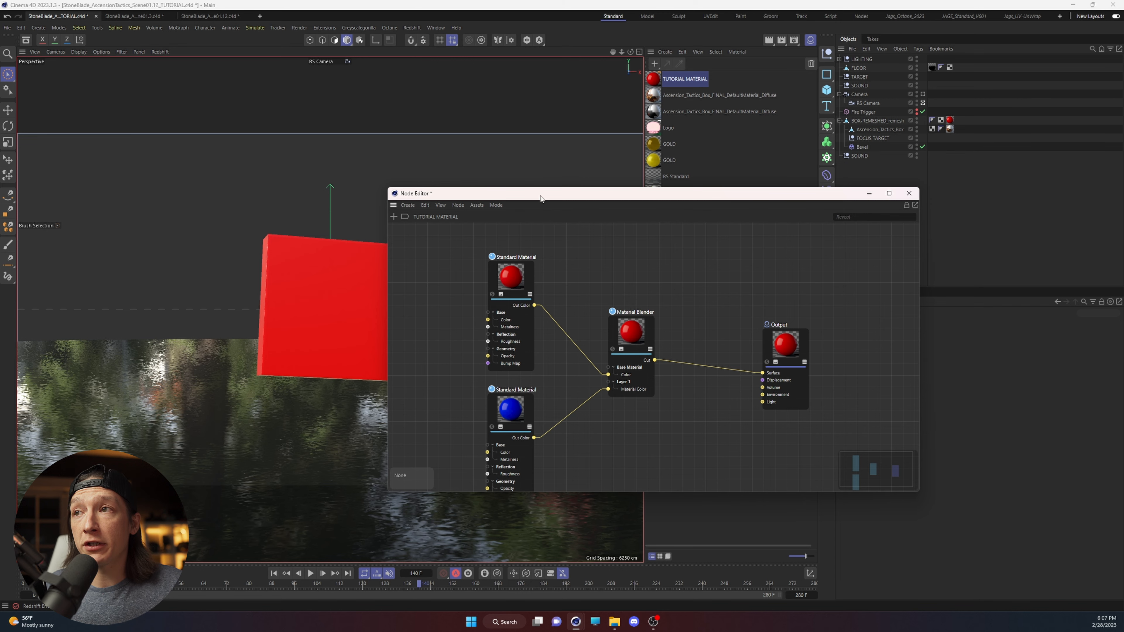
left_click_drag(540, 199, 507, 203)
double_click(576, 463)
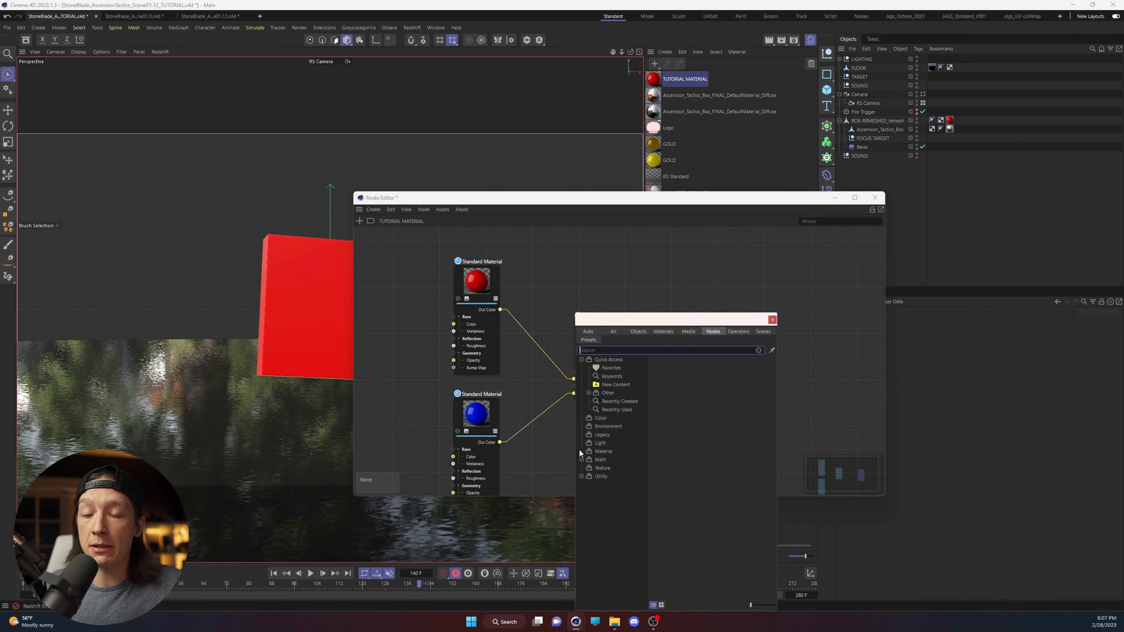
type("maxon")
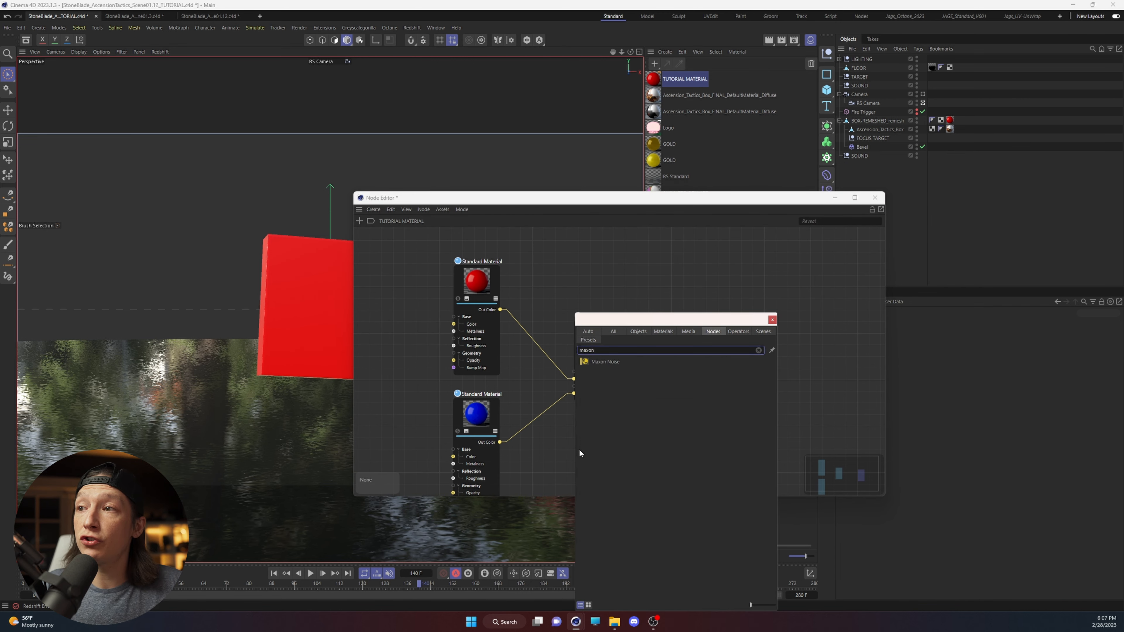
left_click_drag(612, 361, 539, 458)
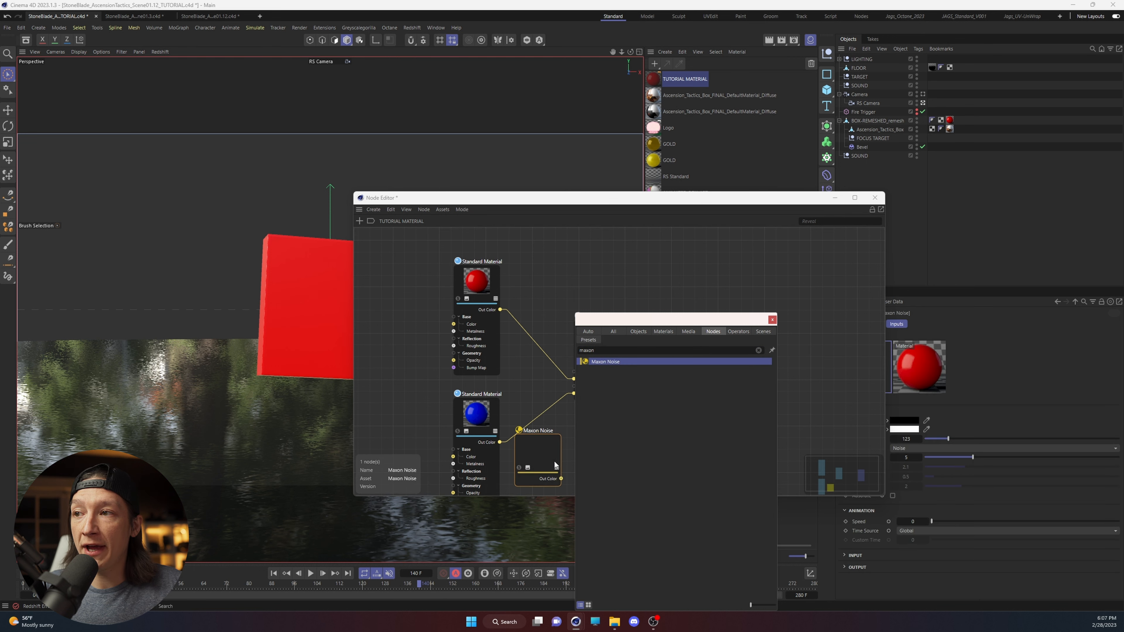
left_click(772, 321)
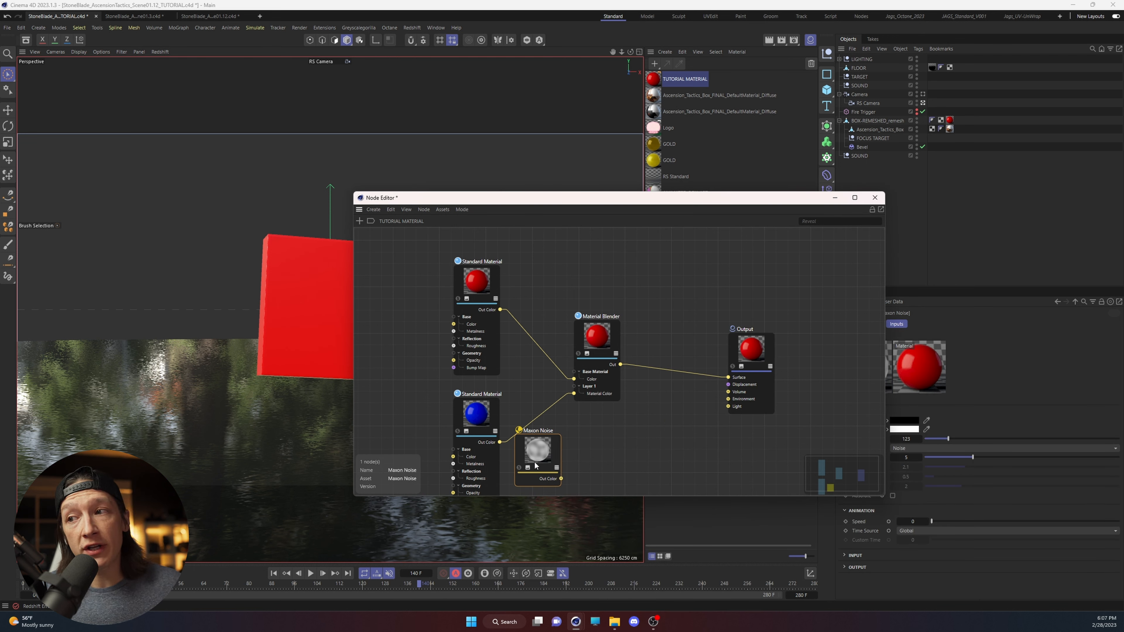
Connect the Maxon Noise's Out Color to the Layer 1 Blend Color input of the Material Blender.
left_click_drag(561, 479, 604, 351)
mouse_move(636, 356)
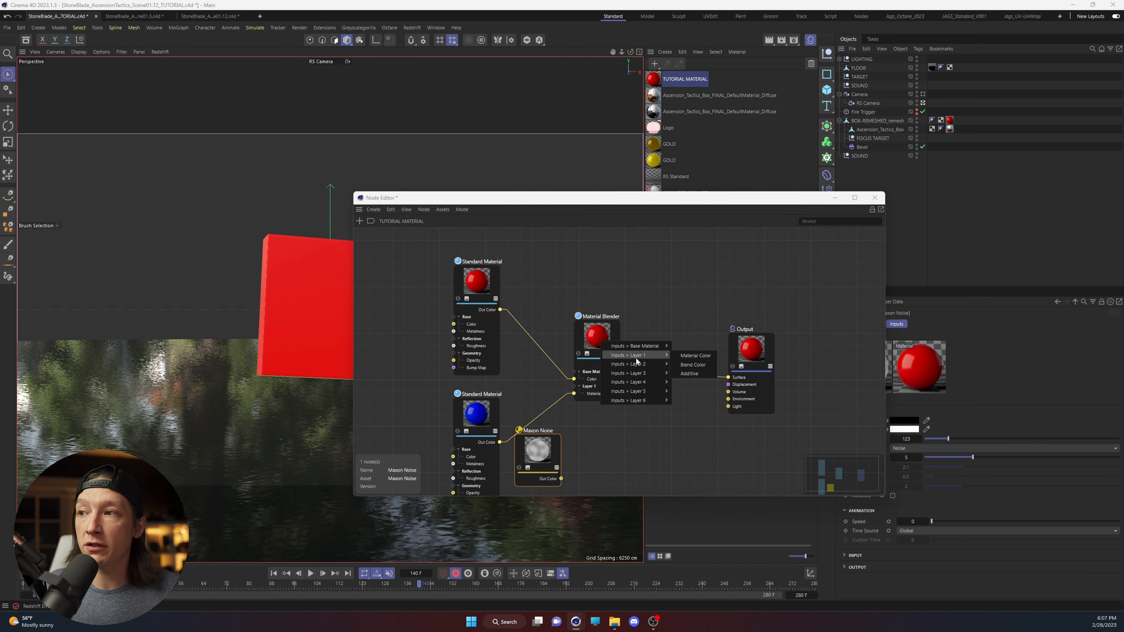
left_click(681, 357)
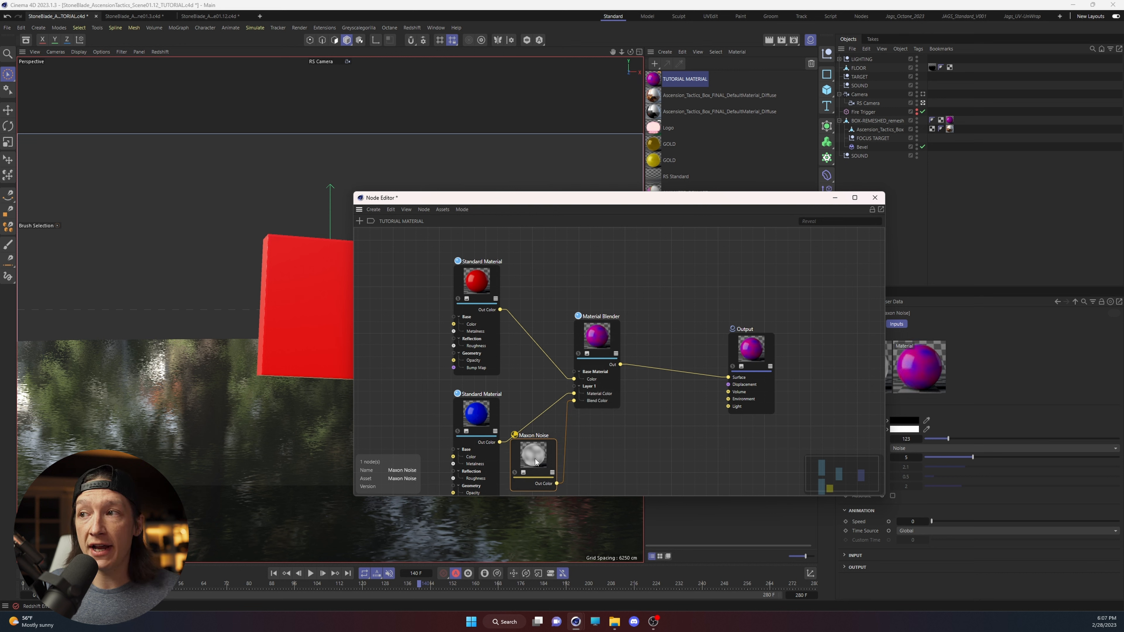
left_click_drag(535, 458, 524, 486)
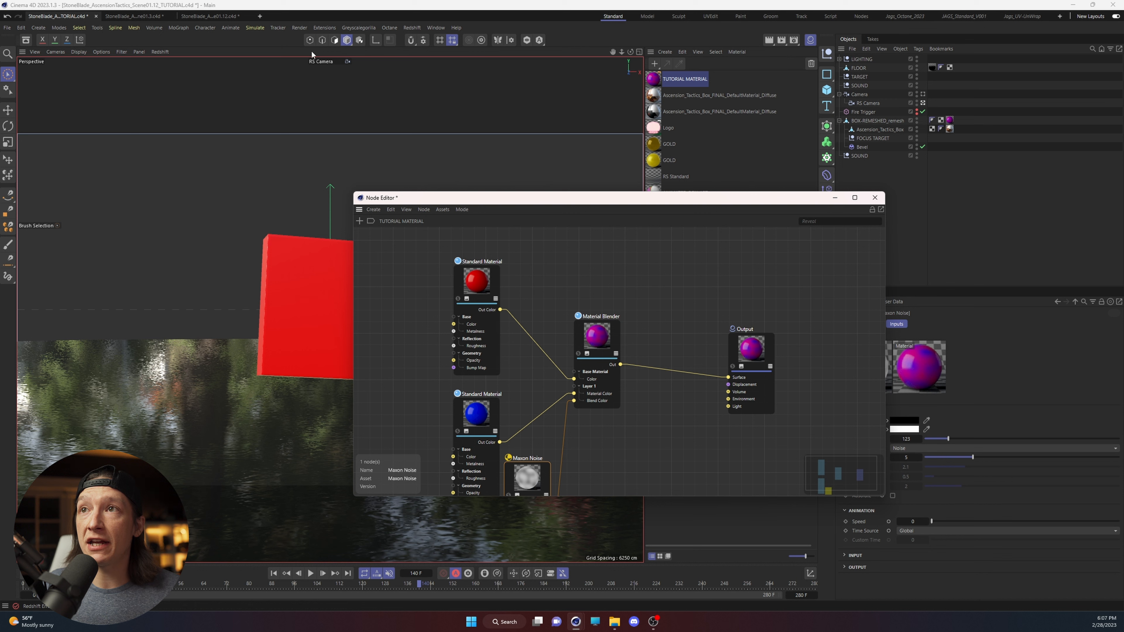
Open the Redshift RenderView, start the live render and arrange it beside the Node Editor.
left_click(411, 28)
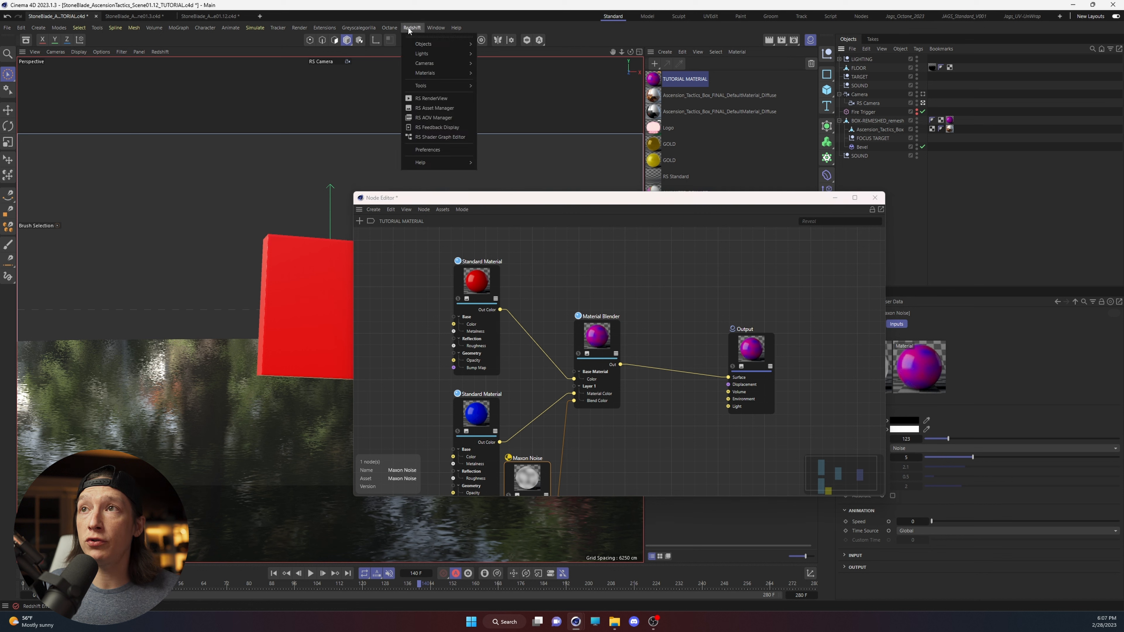
left_click(424, 98)
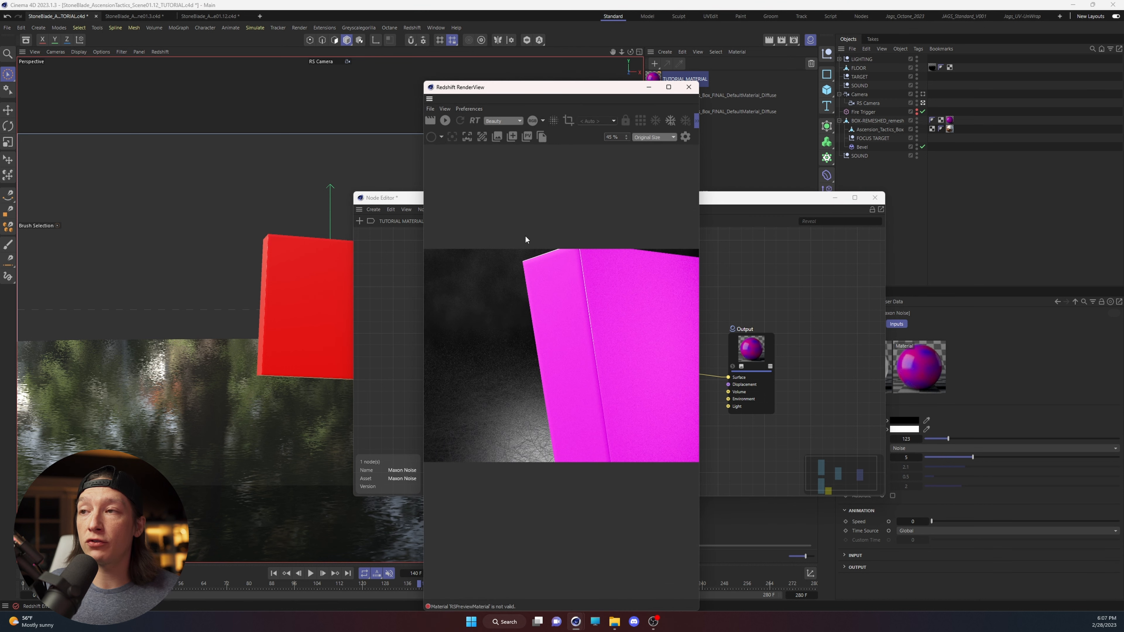
scroll(555, 283, "down", 3)
left_click(444, 122)
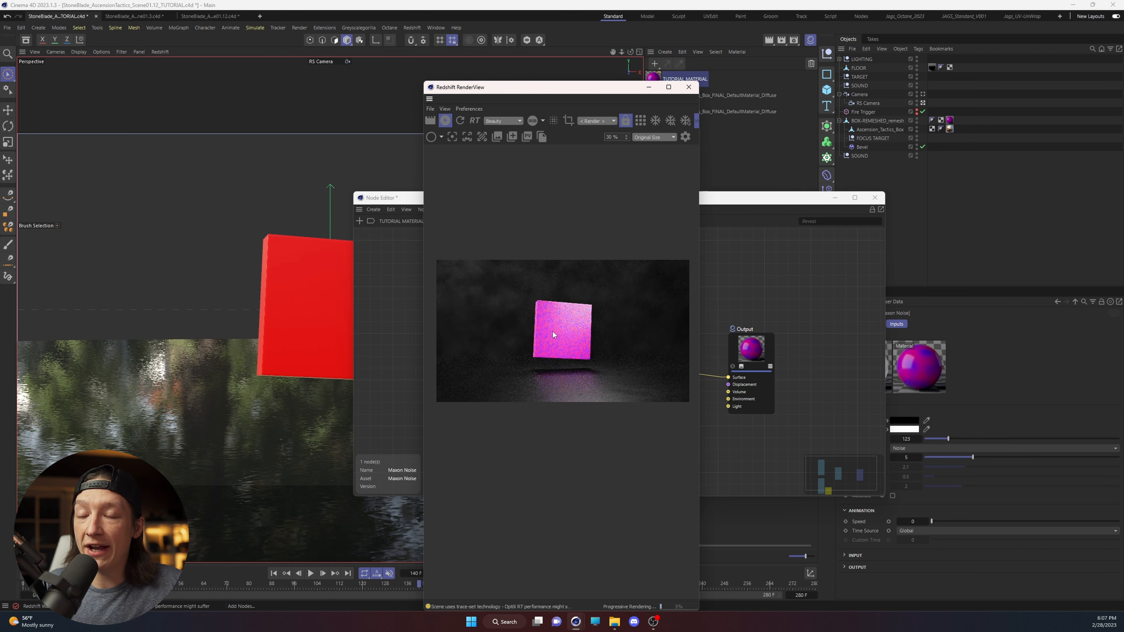
left_click_drag(507, 95, 714, 107)
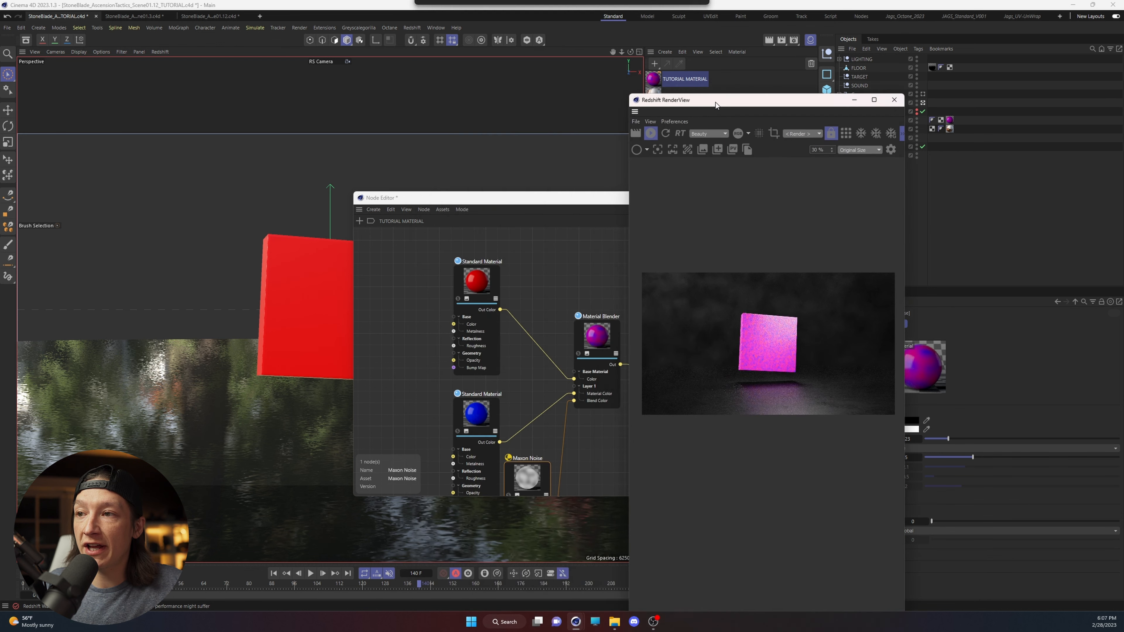
left_click(531, 461)
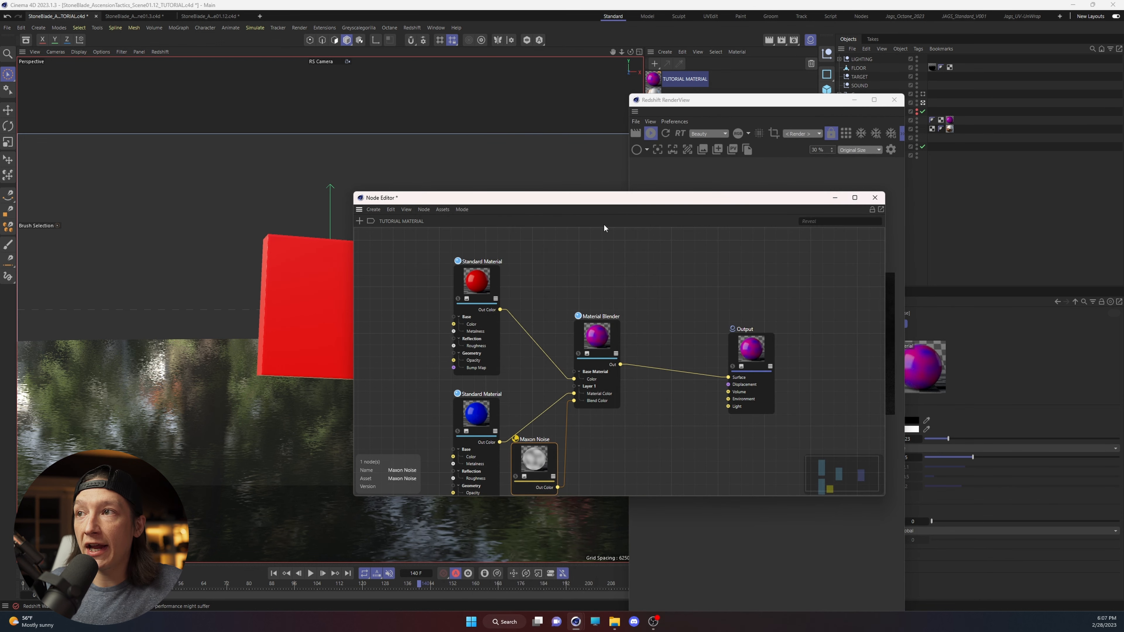
left_click_drag(588, 198, 243, 165)
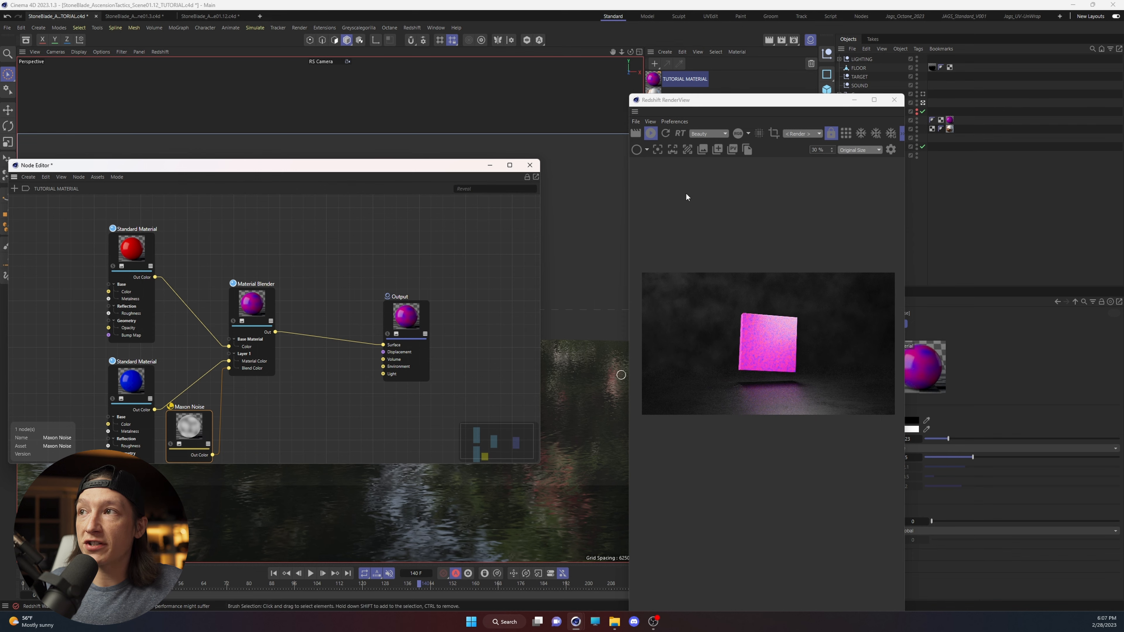
left_click_drag(683, 103, 621, 81)
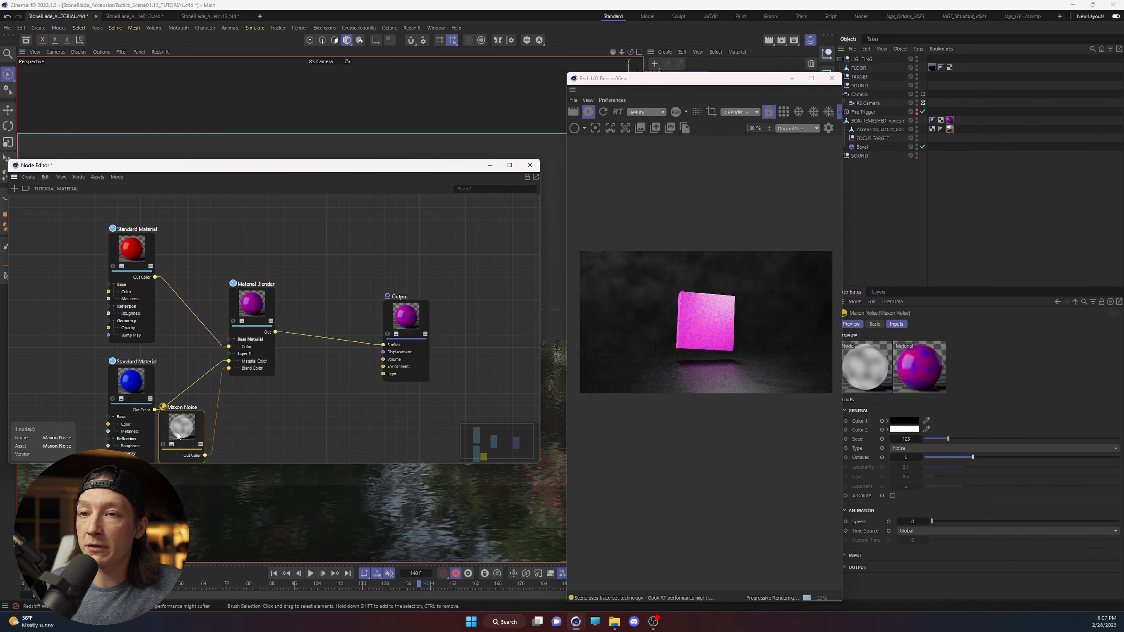
Set the Maxon Noise's Overall Scale to 1.35 and check the blend on the rendered box.
left_click_drag(190, 433, 196, 422)
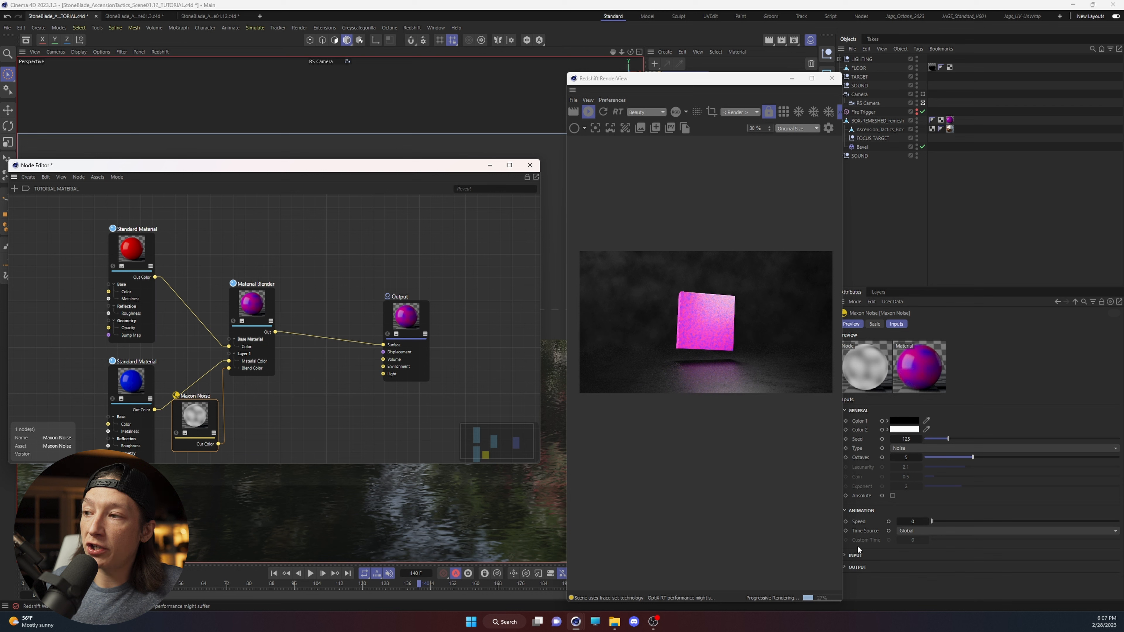
left_click(858, 556)
left_click(972, 585)
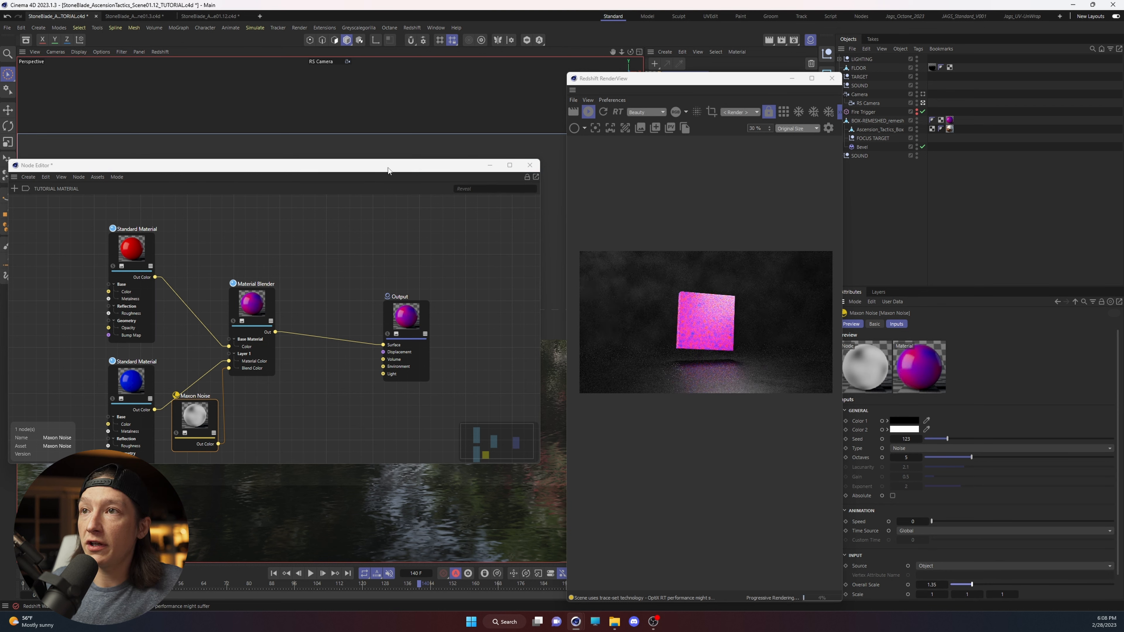
left_click_drag(386, 170, 432, 392)
right_click_drag(311, 304, 433, 287, "alt")
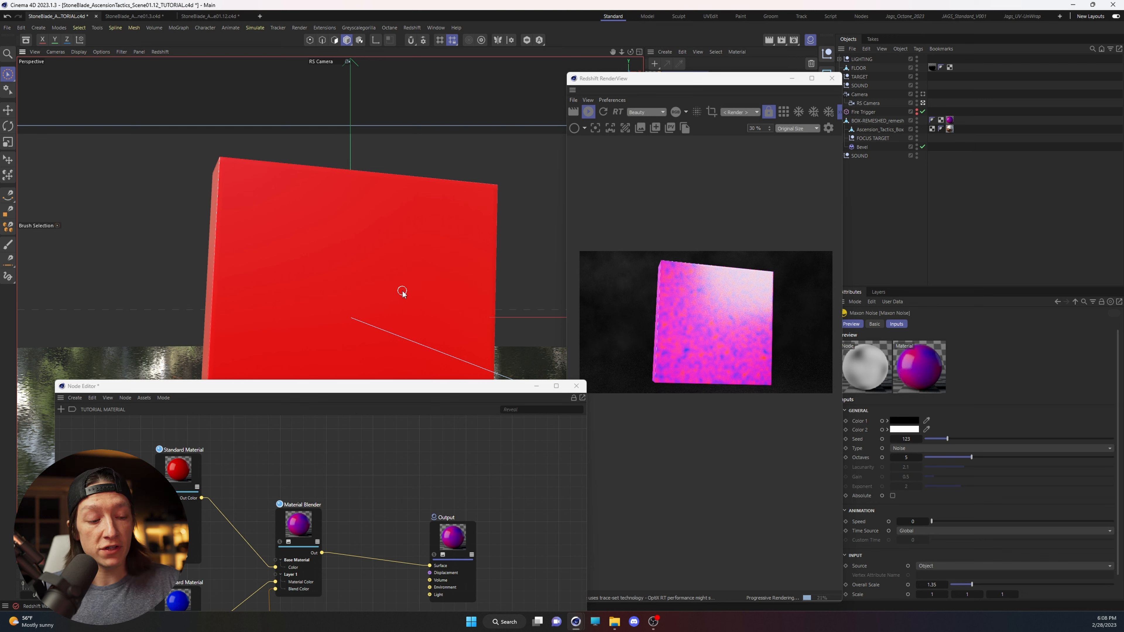
scroll(402, 293, "down", 4)
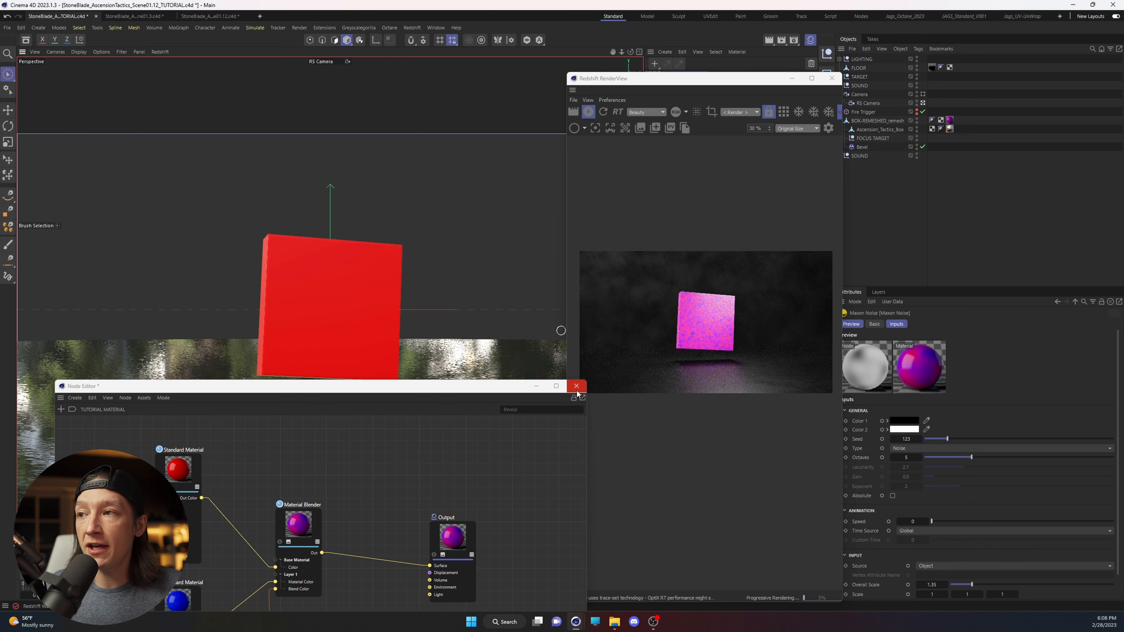
Delete the Maxon Noise node from the material and close the Node Editor and the RenderView.
left_click_drag(315, 388, 320, 233)
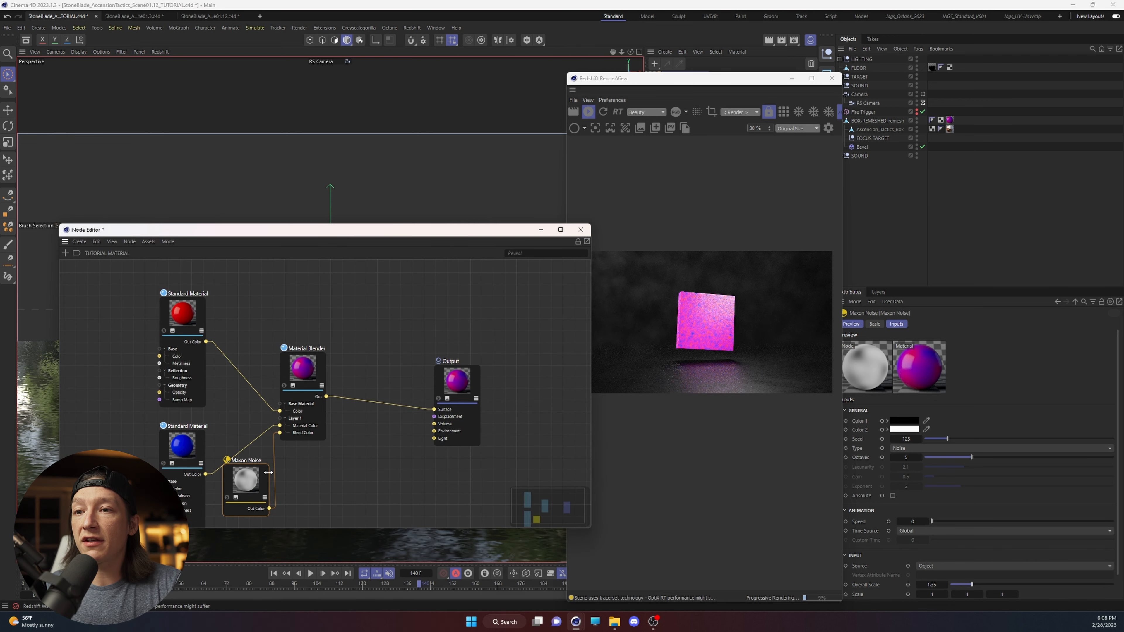
key("Delete")
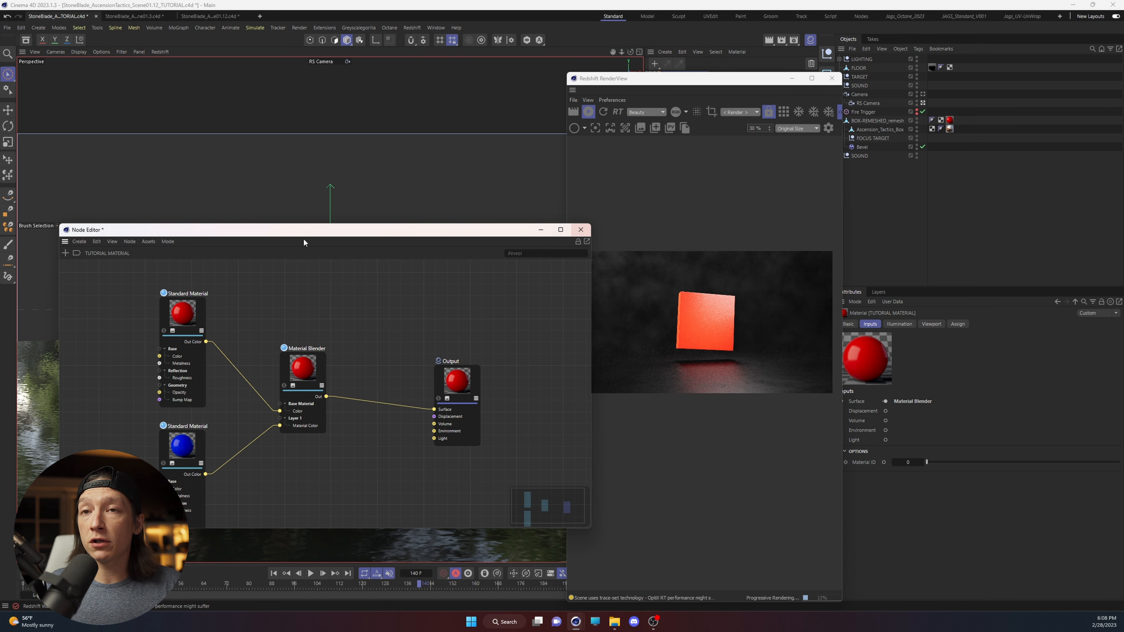
left_click(581, 230)
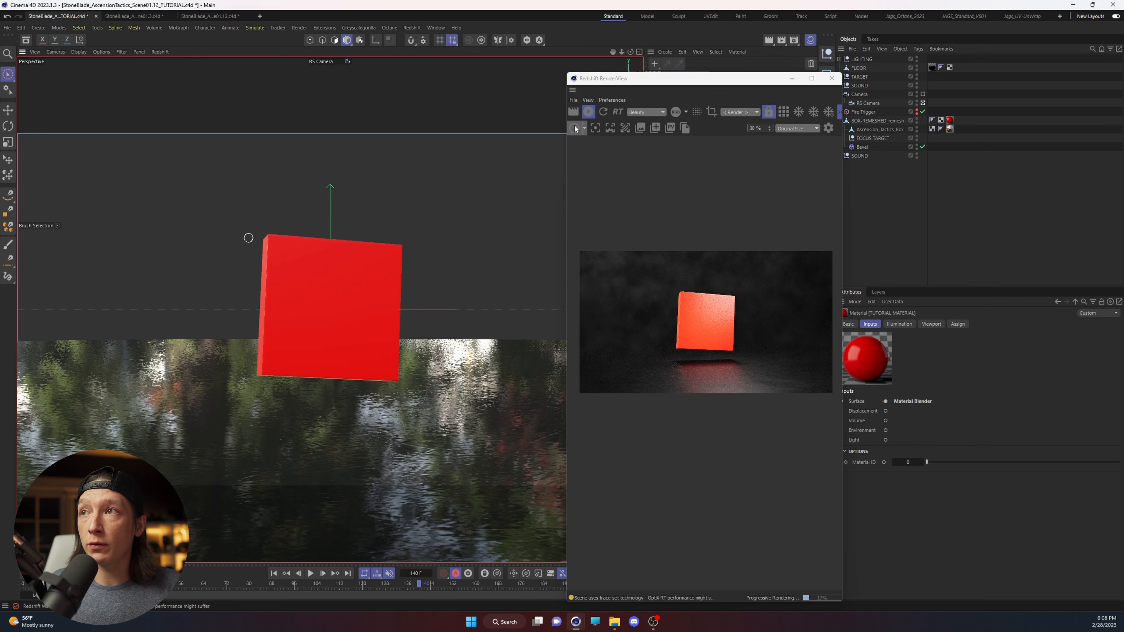
left_click(832, 78)
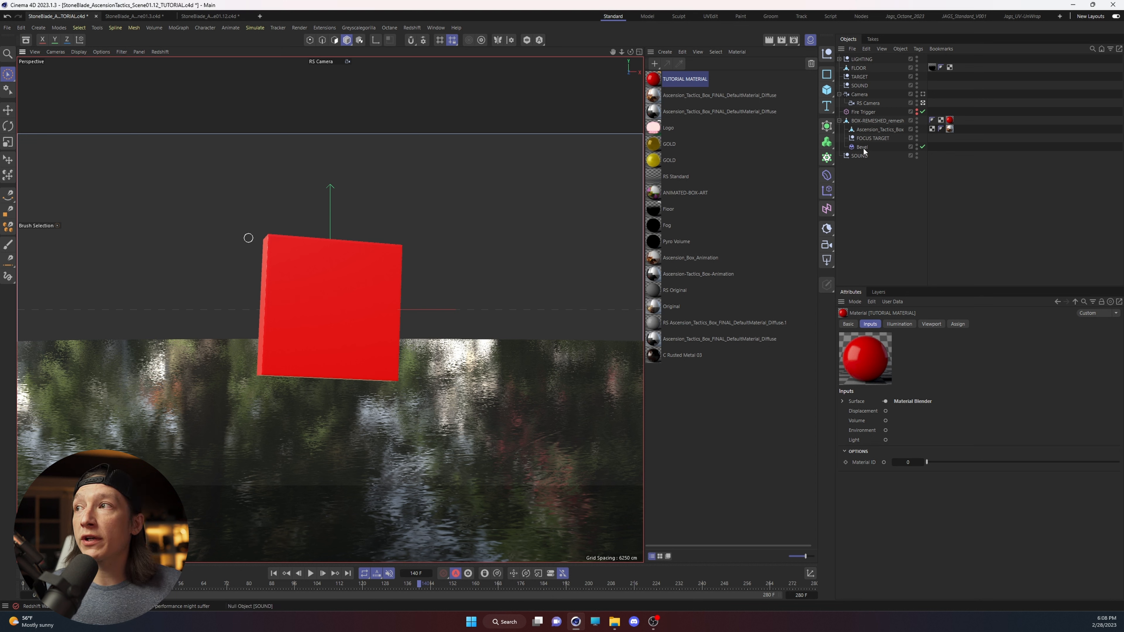
Select the Ascension_Tactics_Box object and switch the viewport to the Default Camera to view the box from behind.
left_click(857, 121)
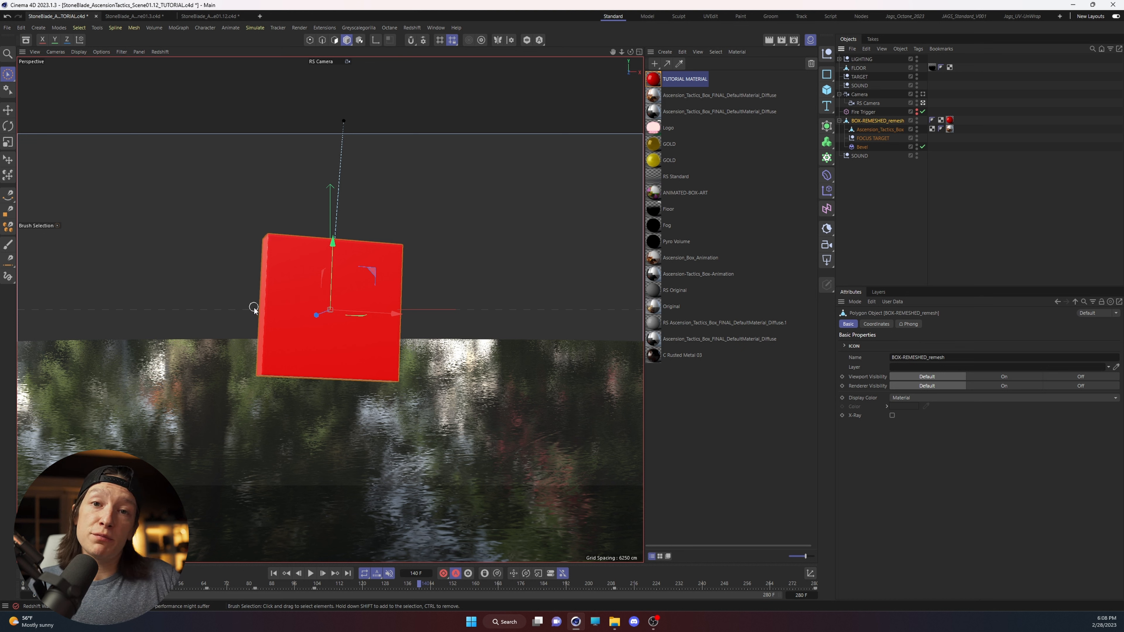
left_click(879, 129)
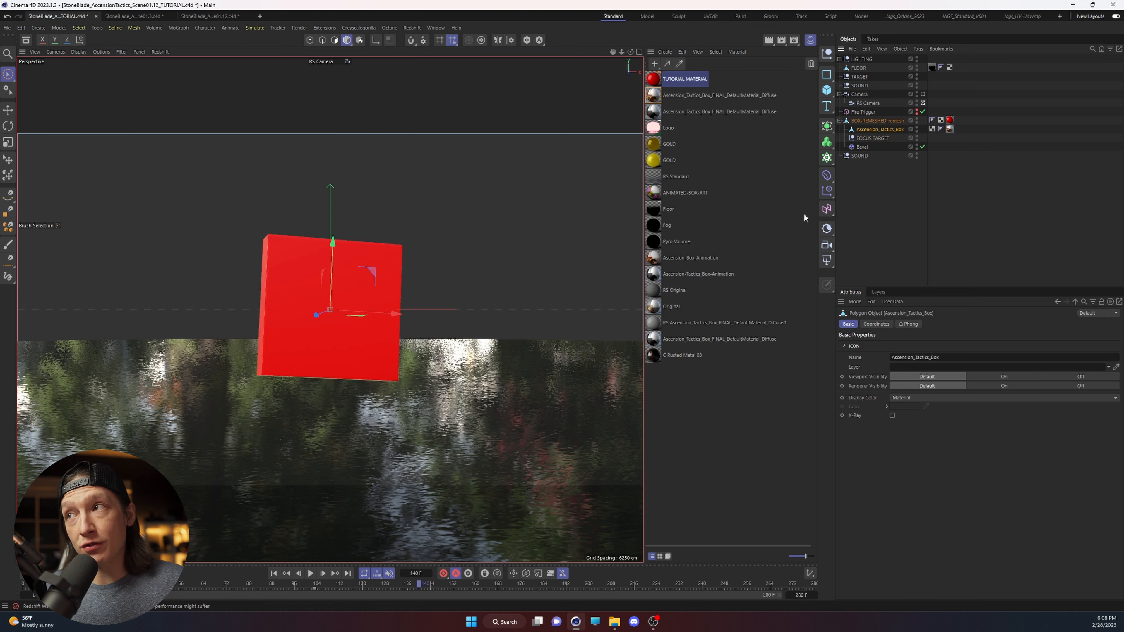
left_click(348, 61)
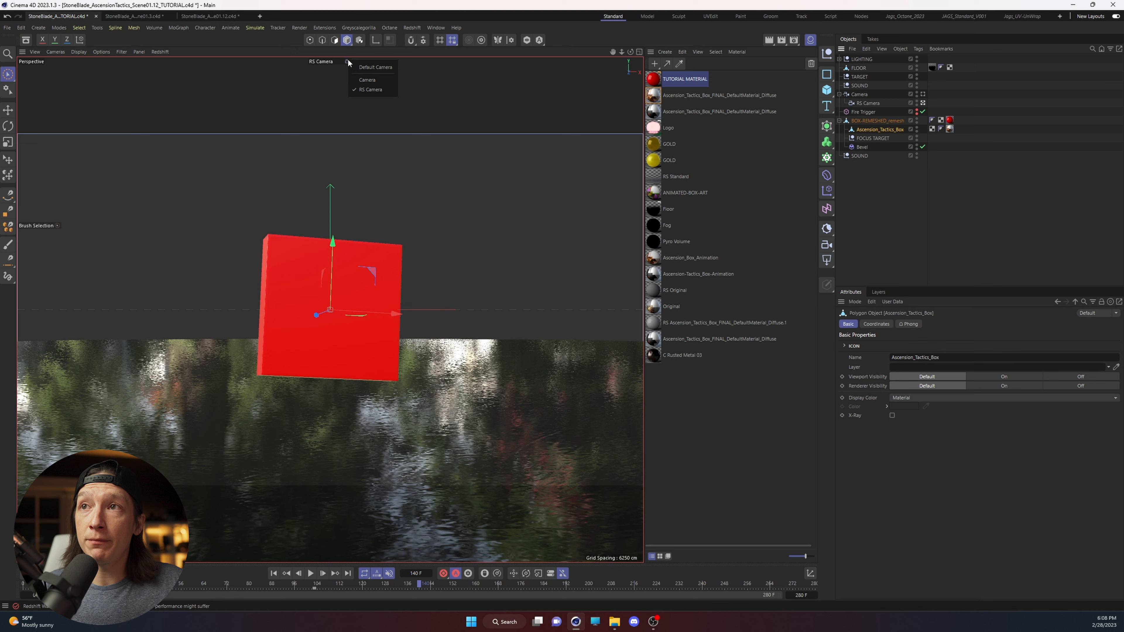
left_click(375, 67)
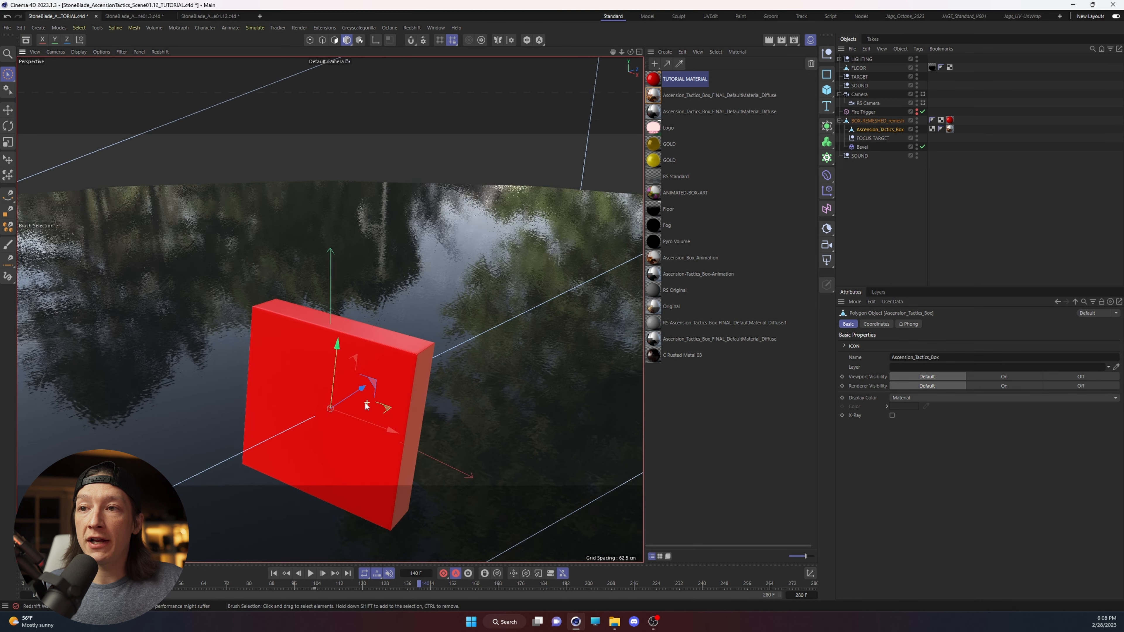
left_click_drag(367, 403, 183, 375, "alt")
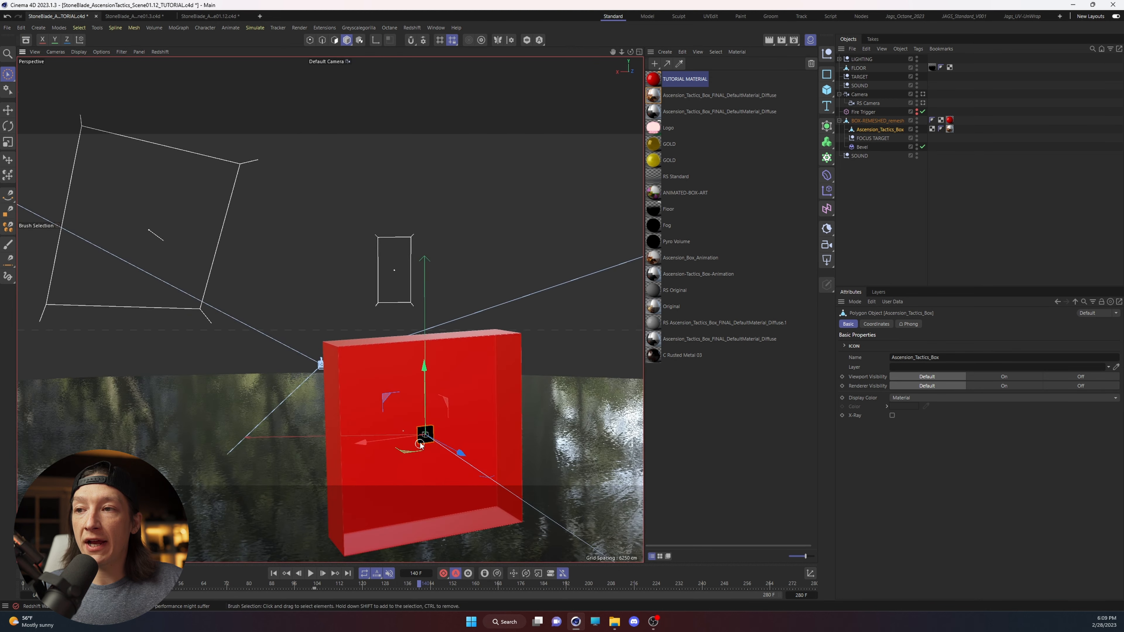
Get a close side view of the small Ascension_Tactics_Box and show the Coordinate Manager with its size.
right_click_drag(430, 435, 606, 405, "alt")
left_click_drag(386, 383, 464, 382, "alt")
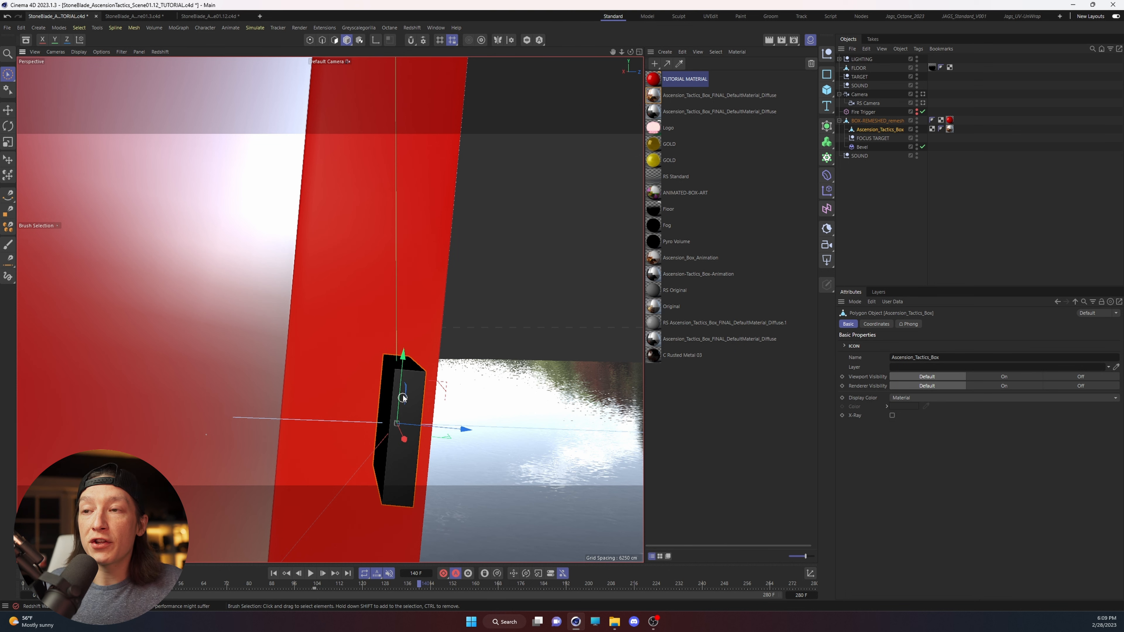
scroll(399, 408, "up", 3)
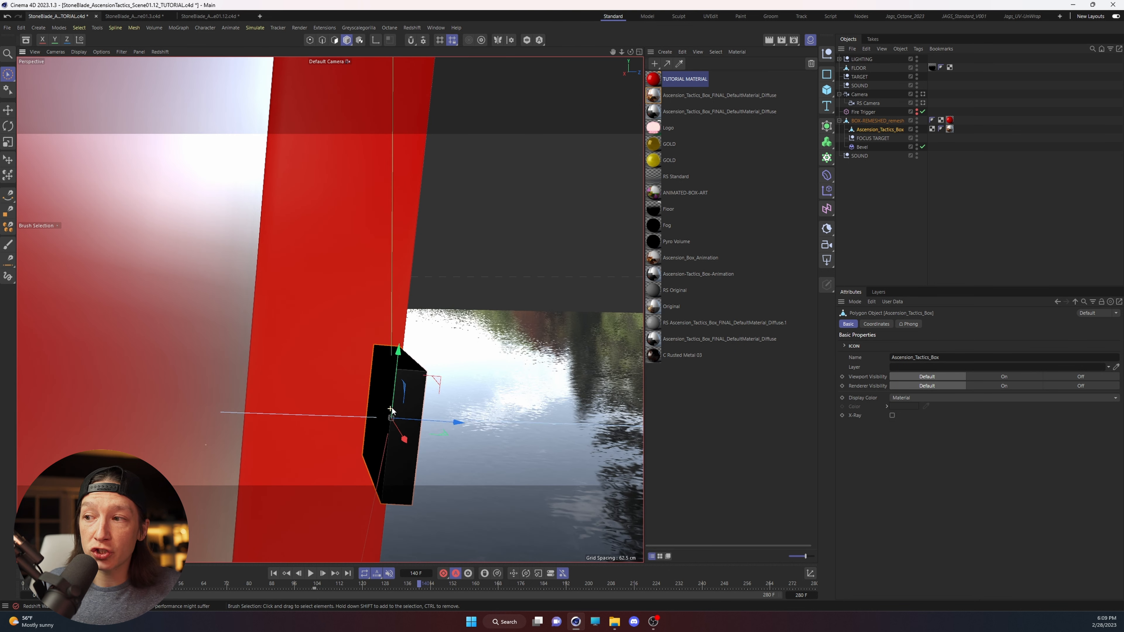
left_click(810, 573)
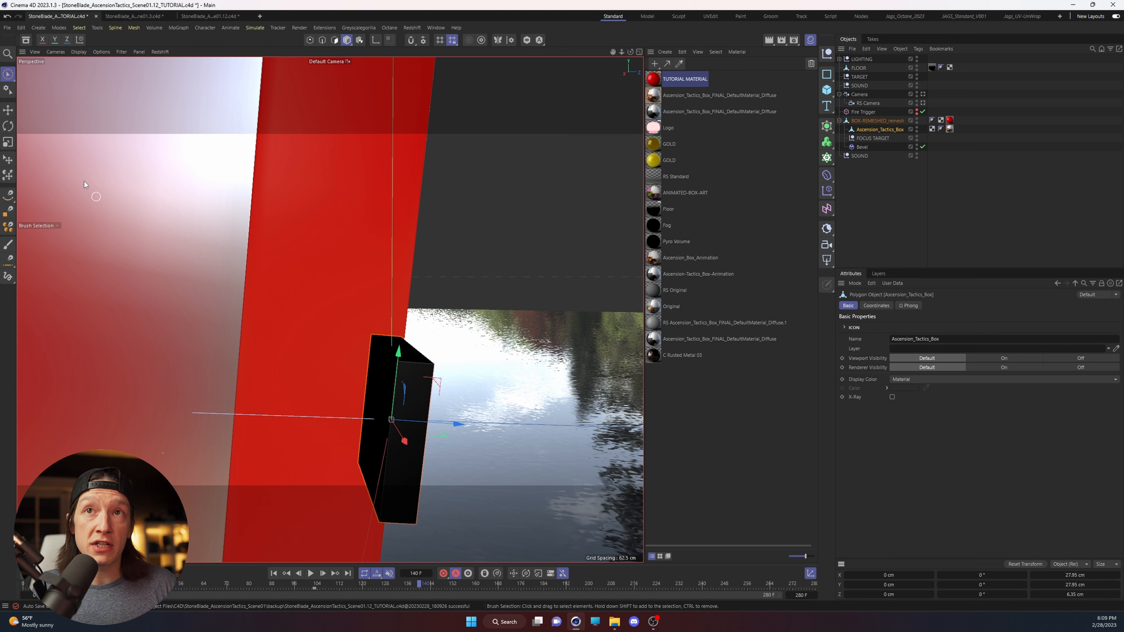
View the Scale Project settings for current and target scale and leave without applying them.
left_click(23, 29)
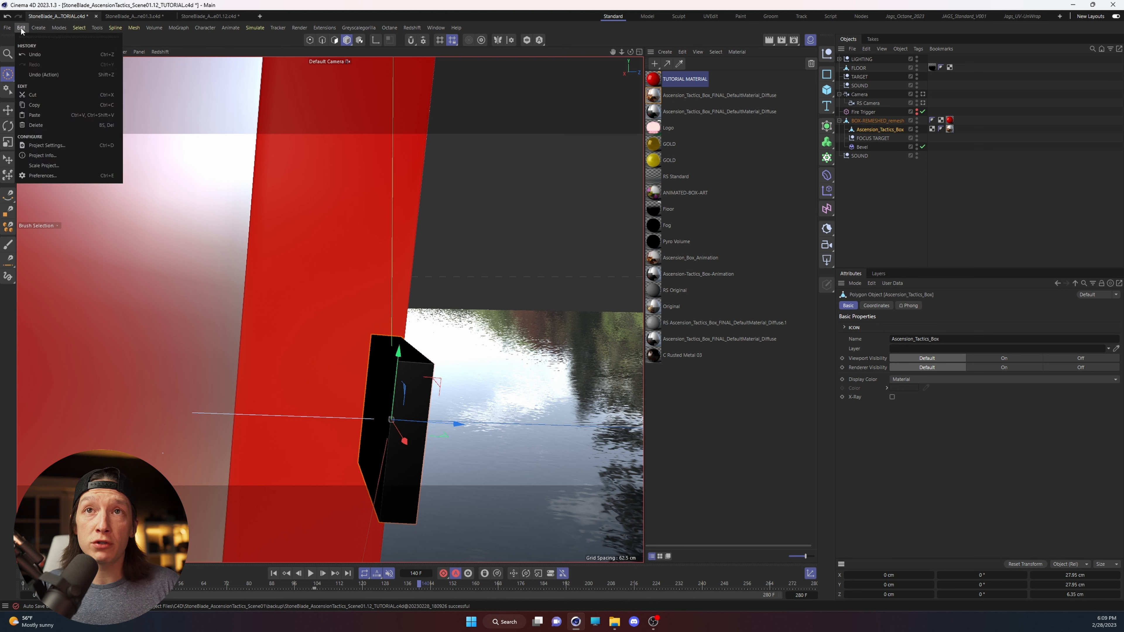
left_click(57, 166)
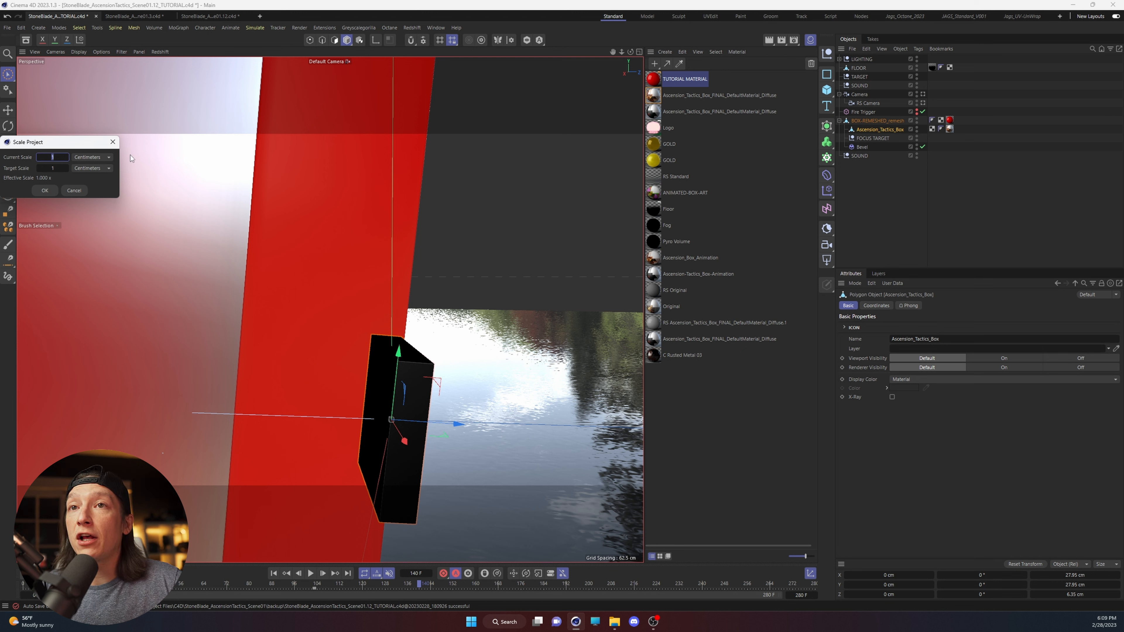
left_click(112, 143)
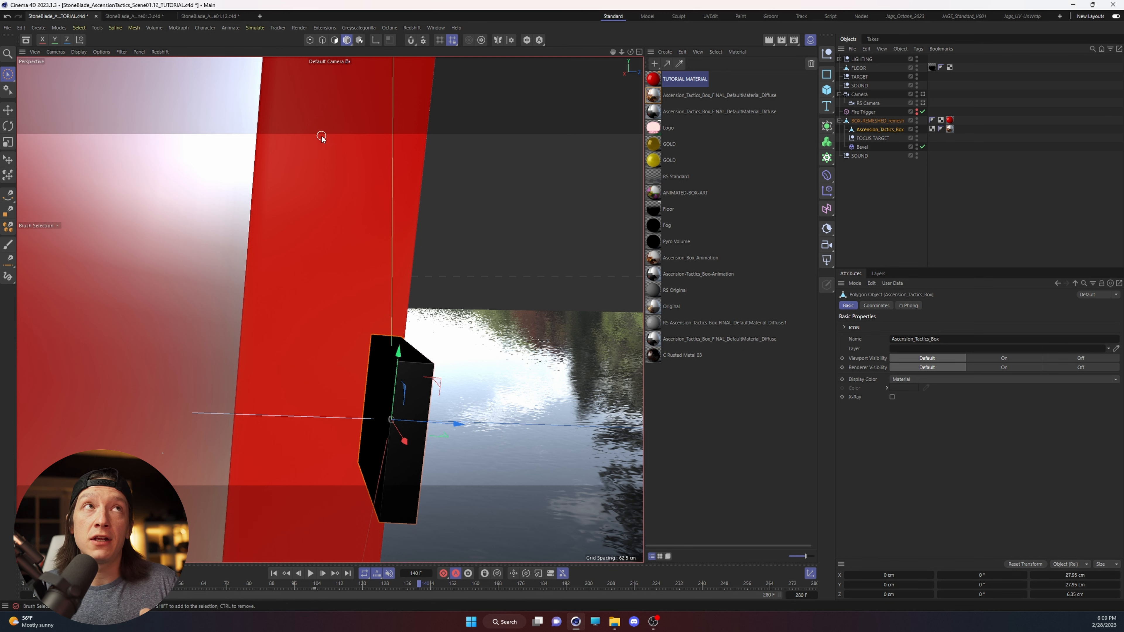
Turn off material display in the viewport and switch the display to Gouraud Shading (Lines).
left_click(345, 64)
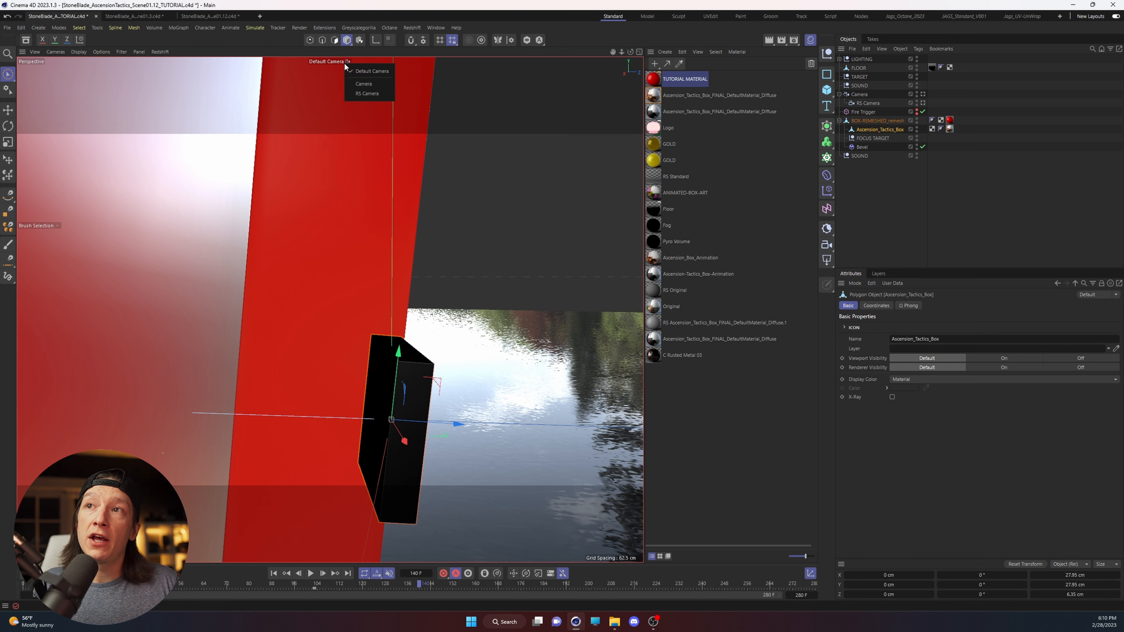
left_click(397, 372)
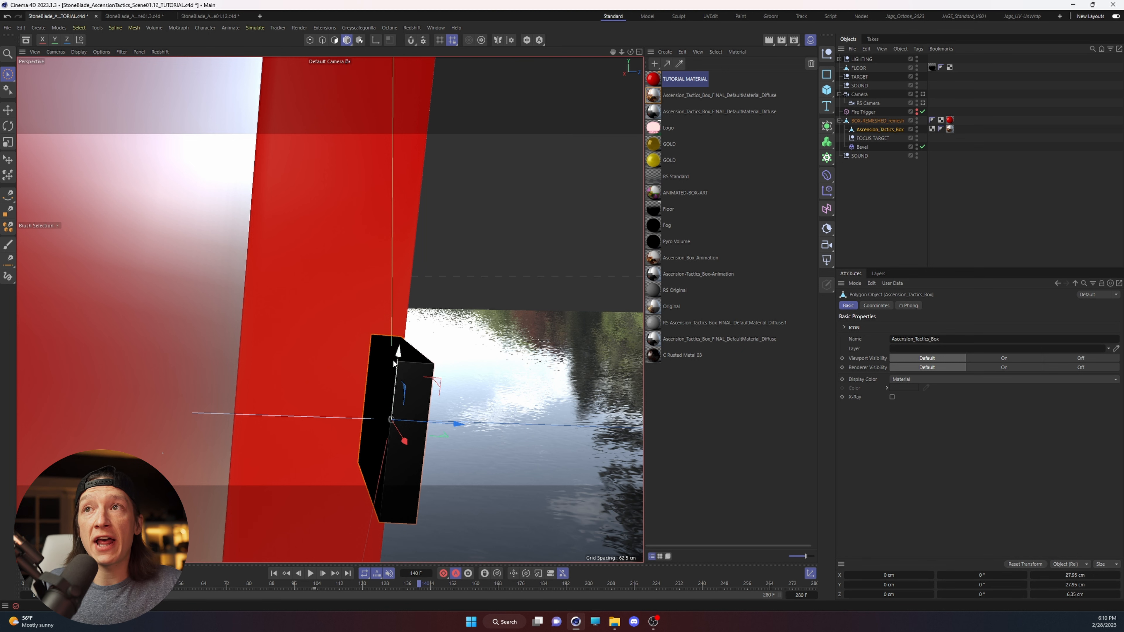
left_click(101, 52)
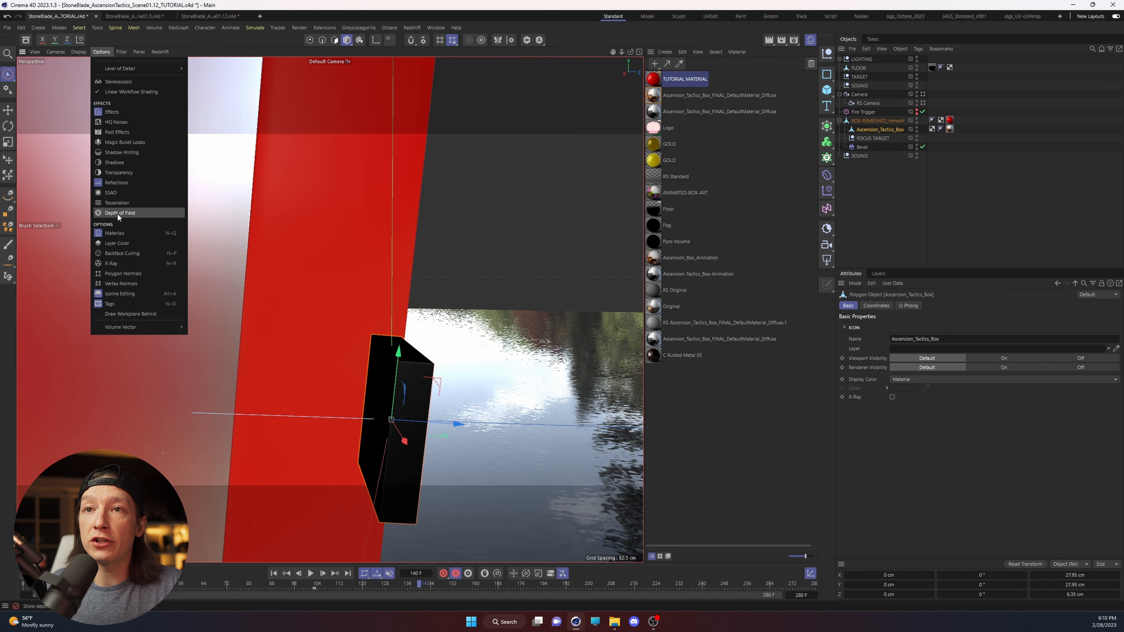
left_click(117, 233)
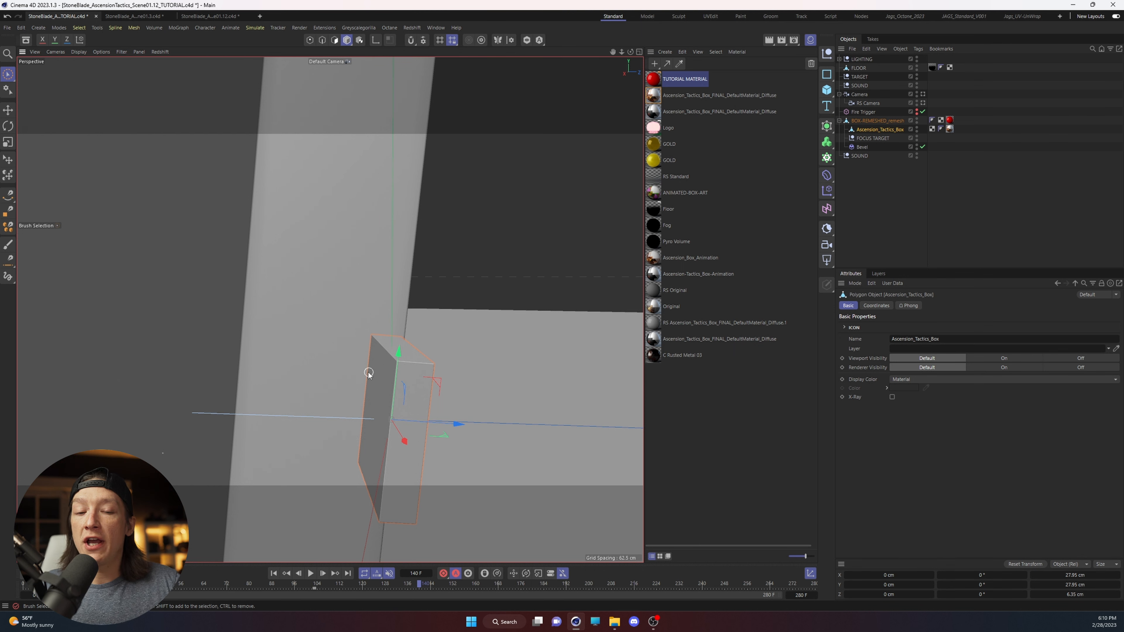
key("n")
key("b")
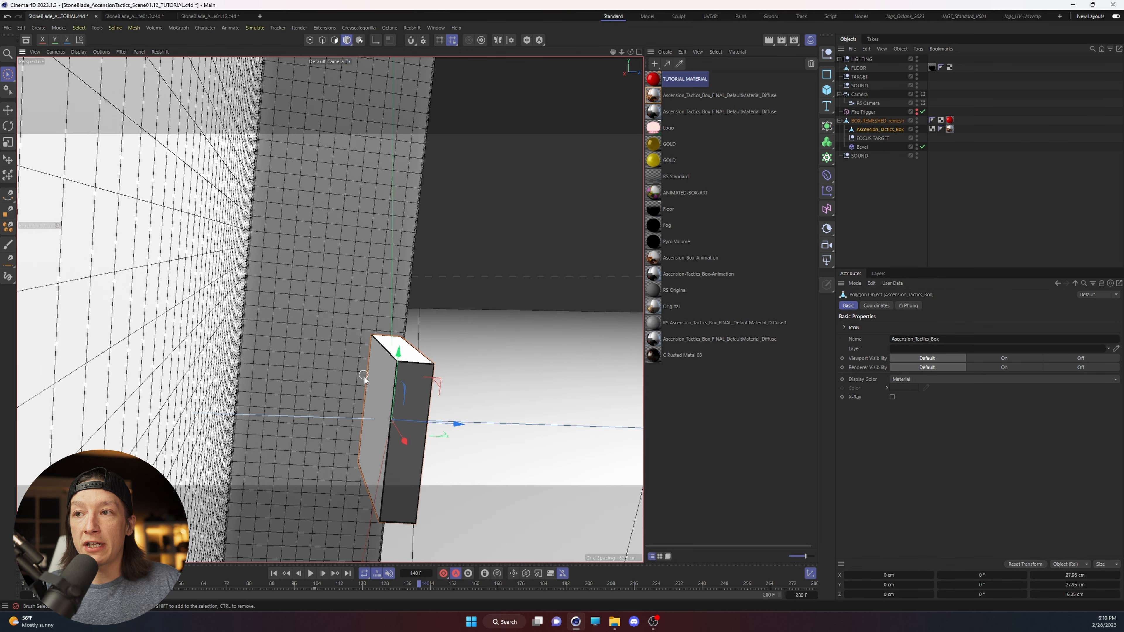
Take Ascension_Tactics_Box out of the BOX-REMESHED_remesh hierarchy and place it directly above that object.
left_click(903, 193)
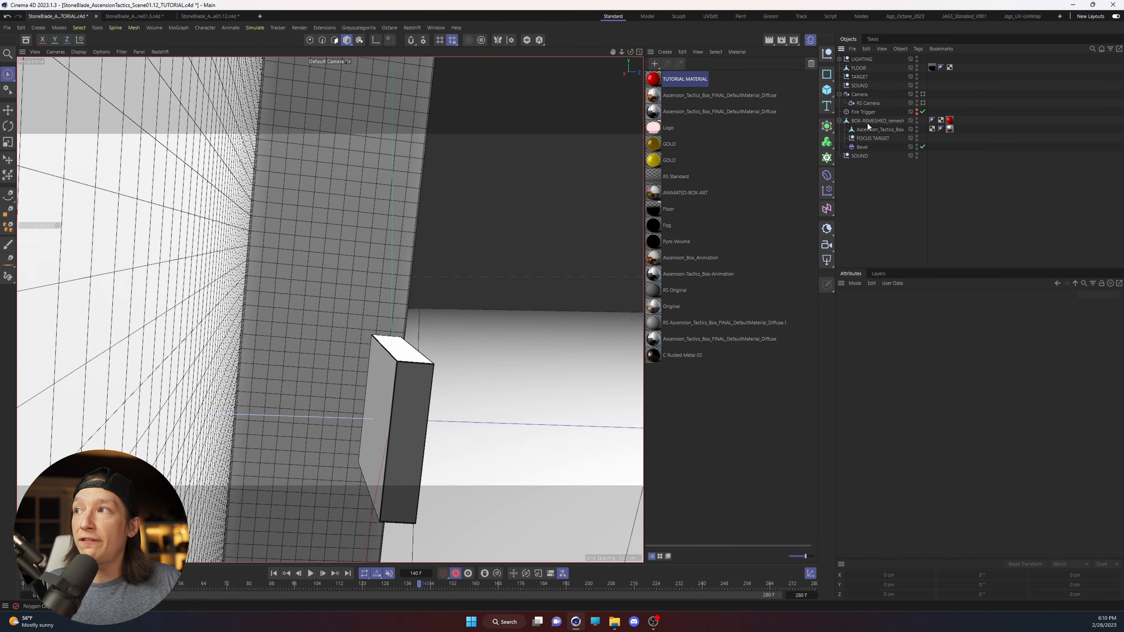
left_click(869, 130)
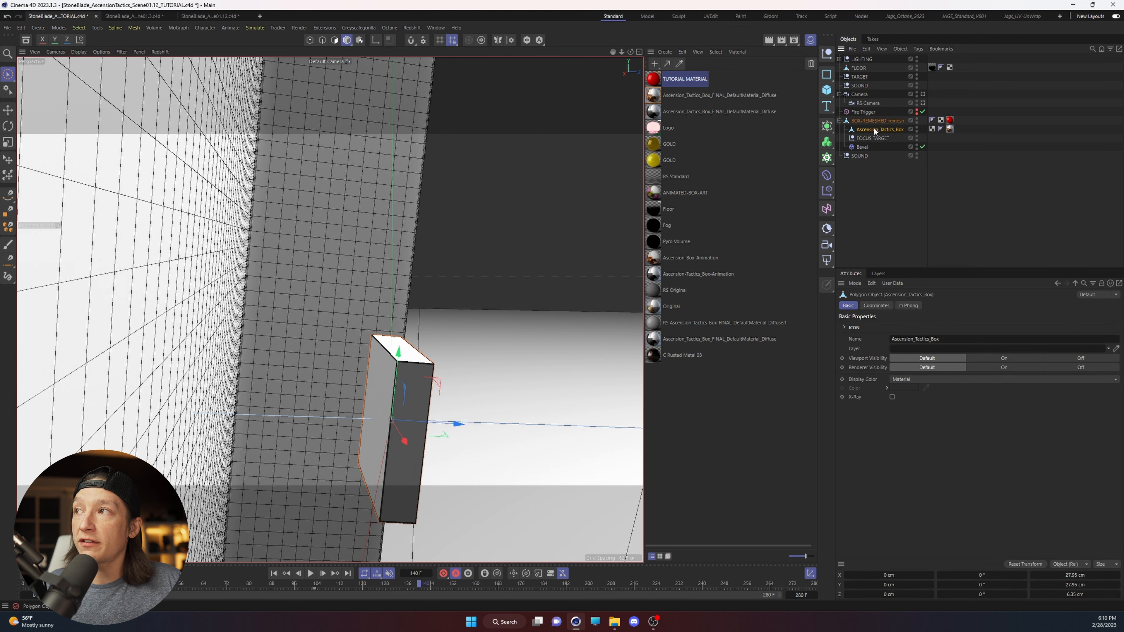
left_click_drag(874, 115, 874, 116)
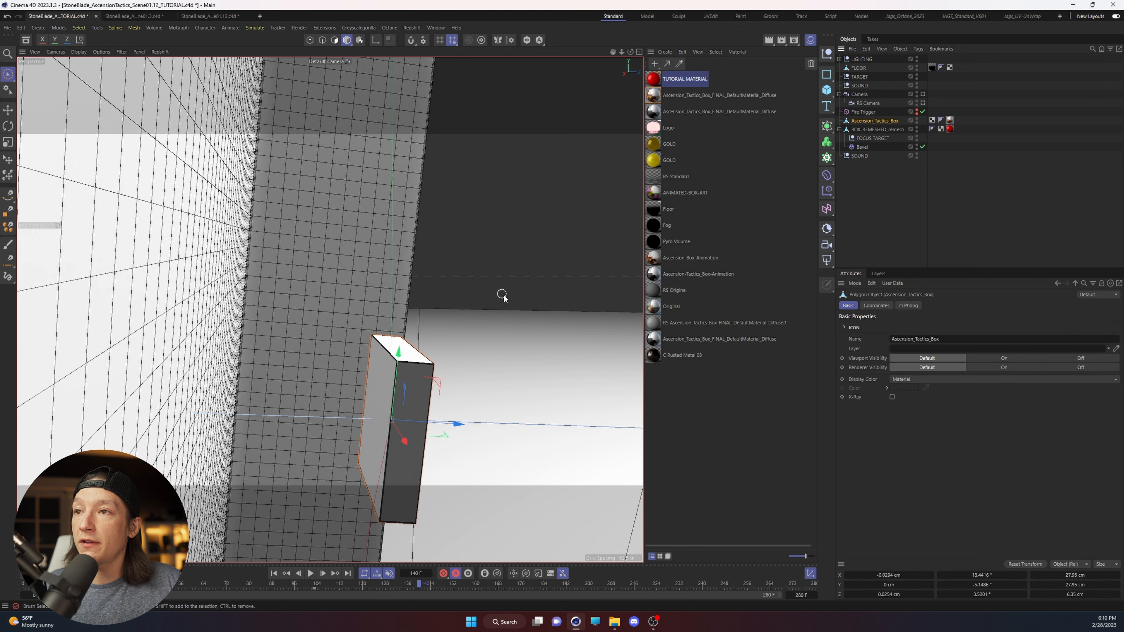
Move Ascension_Tactics_Box along X to about -345 cm, clear of the remeshed box.
scroll(362, 355, "down", 10)
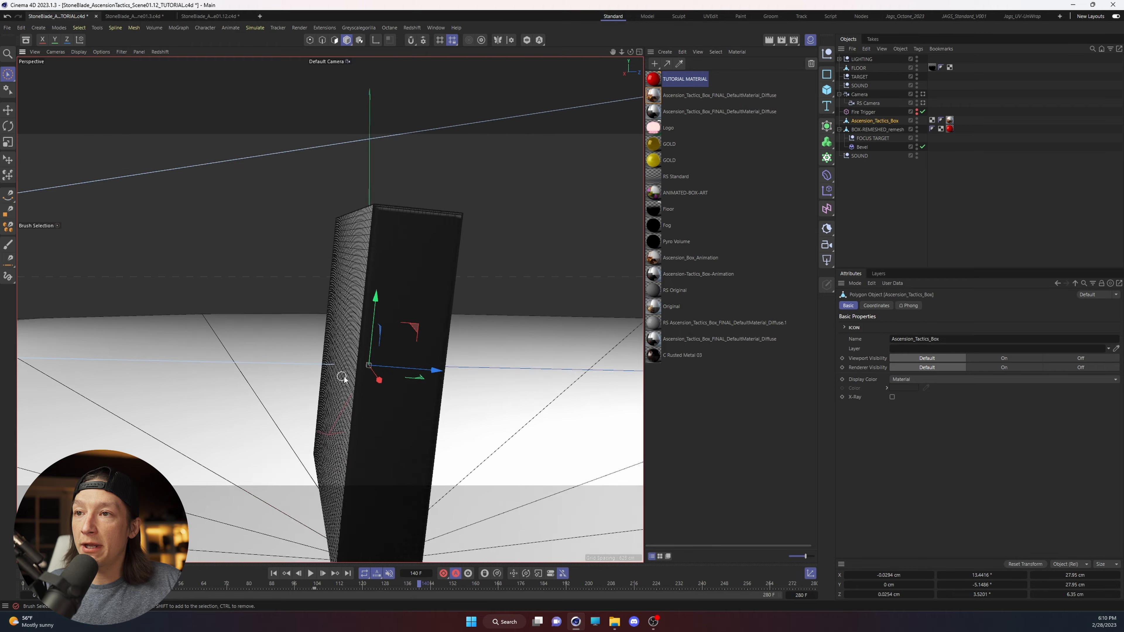
left_click_drag(343, 376, 478, 370, "alt")
scroll(478, 372, "down", 5)
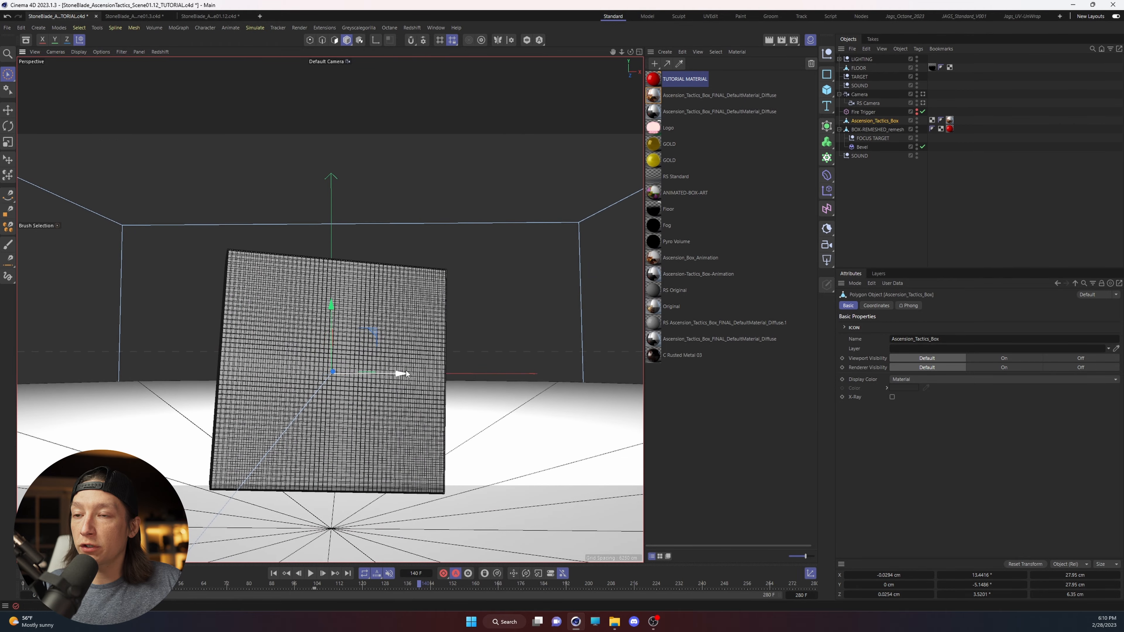
left_click_drag(401, 377, 184, 357)
Show the Scale values for Ascension_Tactics_Box instead of its size and scale it by 12 on X, Y and Z.
key("t")
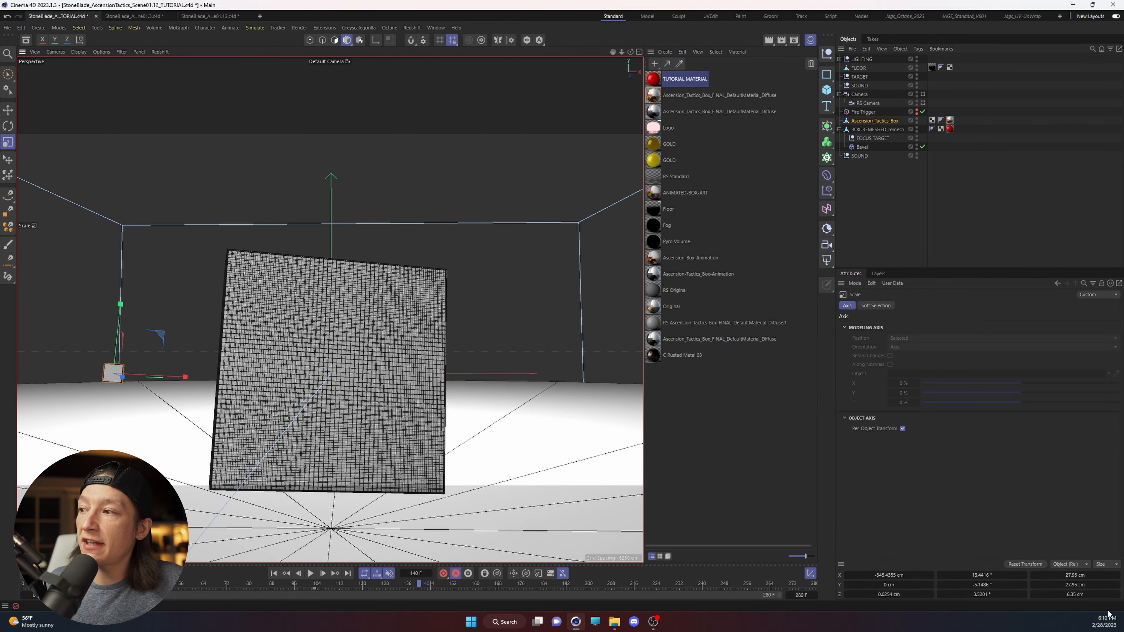
left_click(1108, 564)
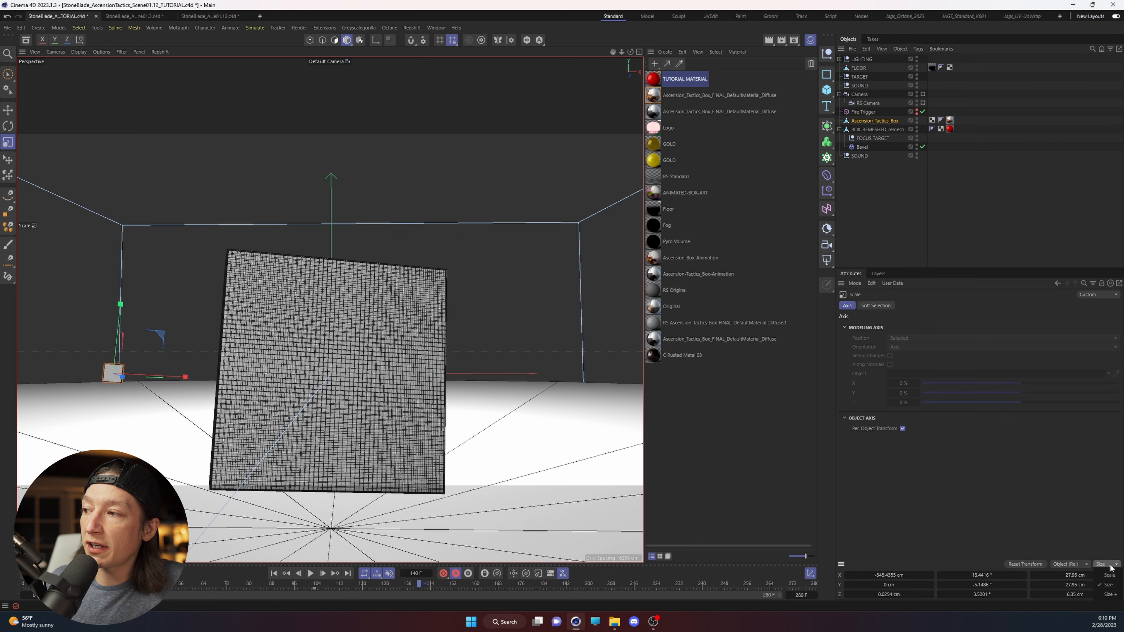
left_click(1105, 581)
left_click(1091, 575)
type("10")
key("Tab")
type("10")
key("Tab")
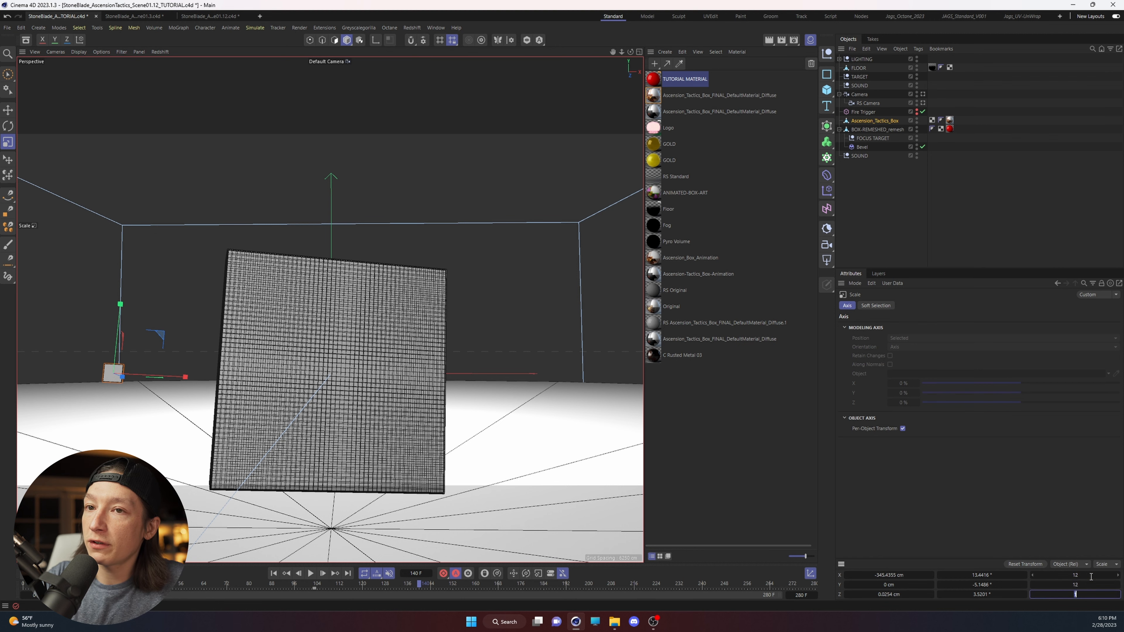
type("10")
key("Return")
Move the enlarged Ascension_Tactics_Box along its depth axis to about Y 25 cm and Z -80 cm, beside the remeshed box.
left_click_drag(207, 376, 215, 415, "alt")
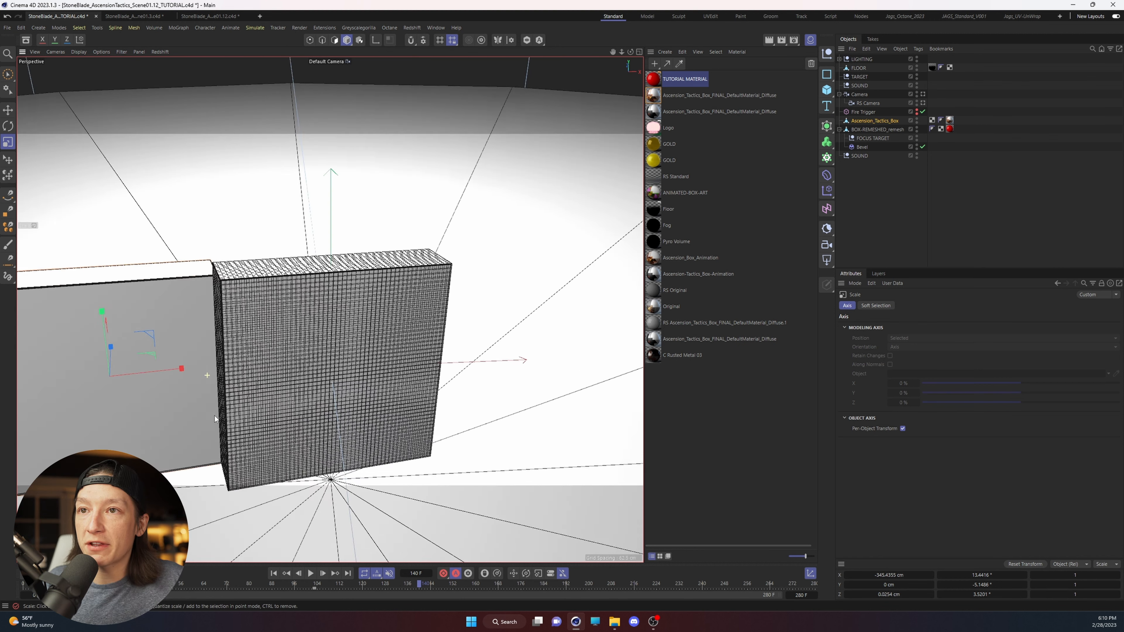
scroll(215, 410, "down", 2)
middle_click_drag(214, 403, 292, 294, "alt")
key("e")
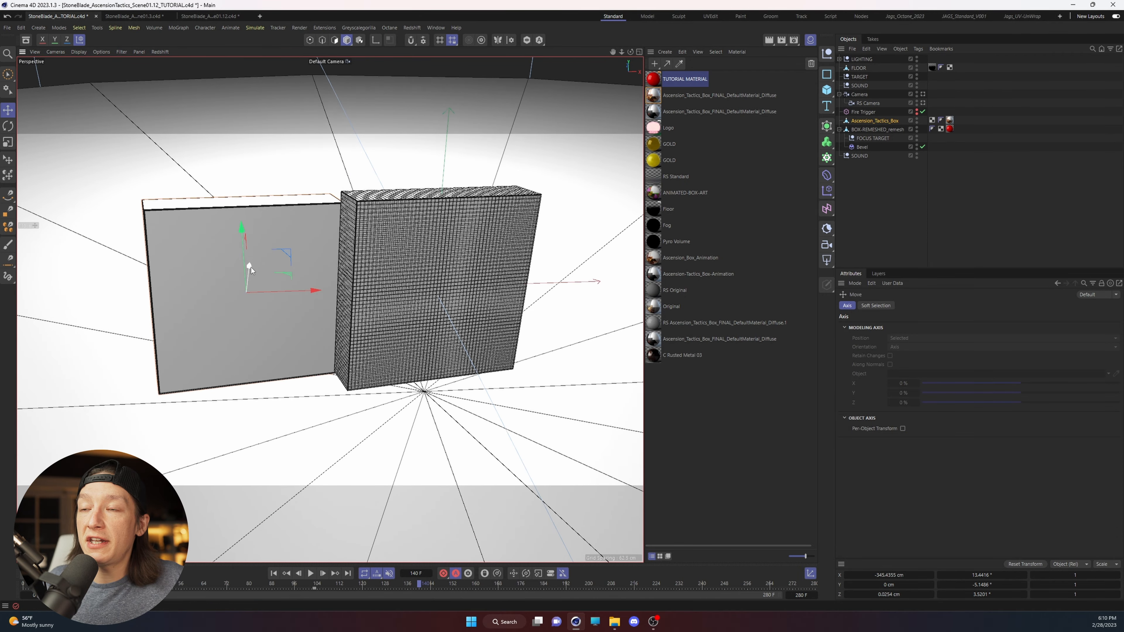
mouse_move(251, 269)
left_mouse_down()
mouse_move(250, 284)
mouse_move(243, 252)
left_mouse_up()
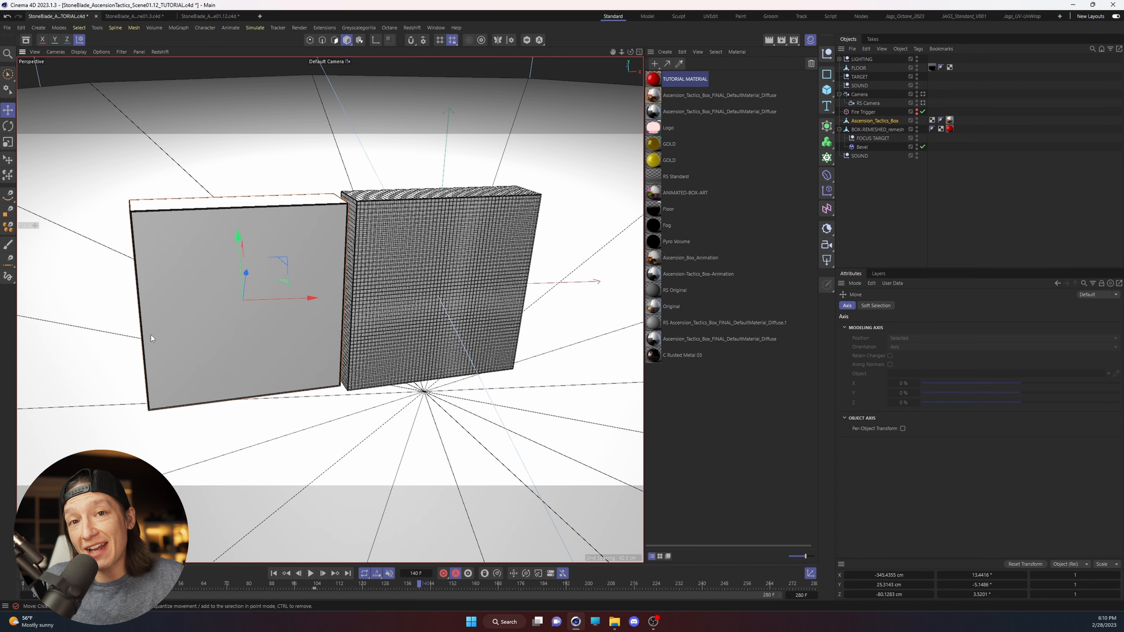
Give all points of BOX-REMESHED_remesh a vertex map with Set Vertex Weight at 0 % in Set mode.
mouse_move(187, 307)
right_mouse_down("alt")
mouse_move(264, 284)
mouse_move(225, 303)
right_mouse_up("alt")
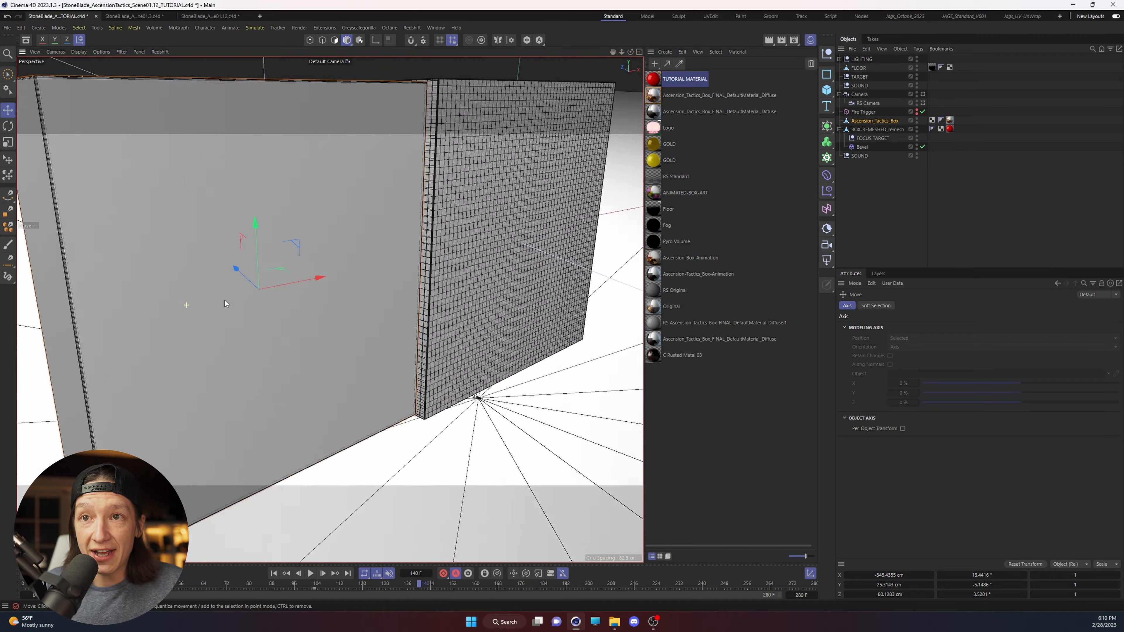
mouse_move(225, 301)
left_mouse_down("alt")
mouse_move(251, 291)
mouse_move(206, 284)
left_mouse_up("alt")
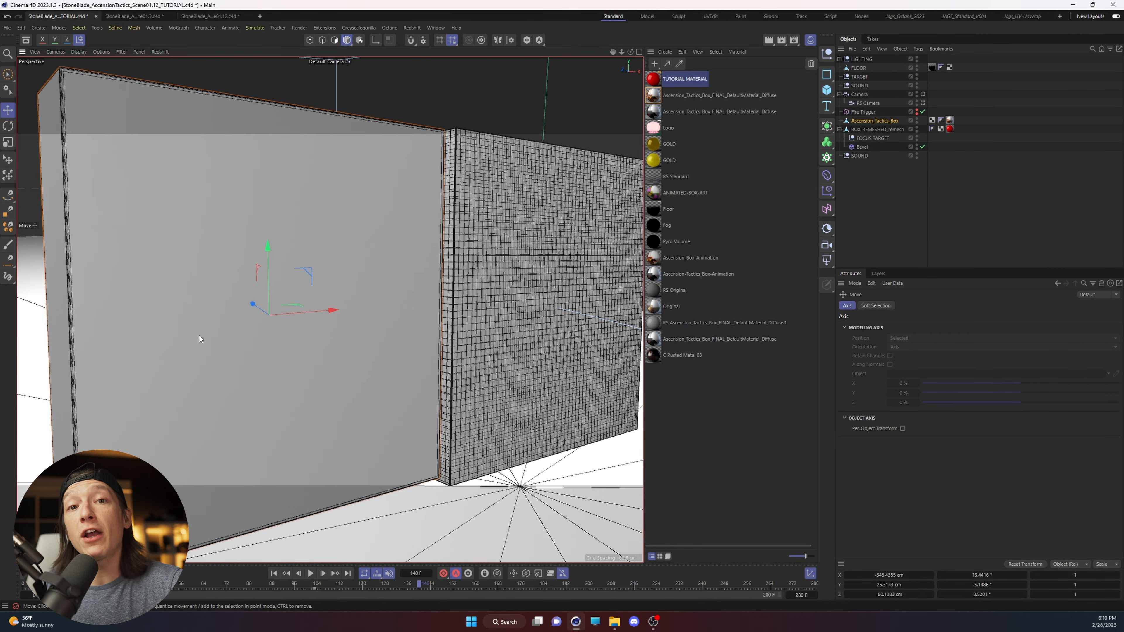
left_click(853, 130)
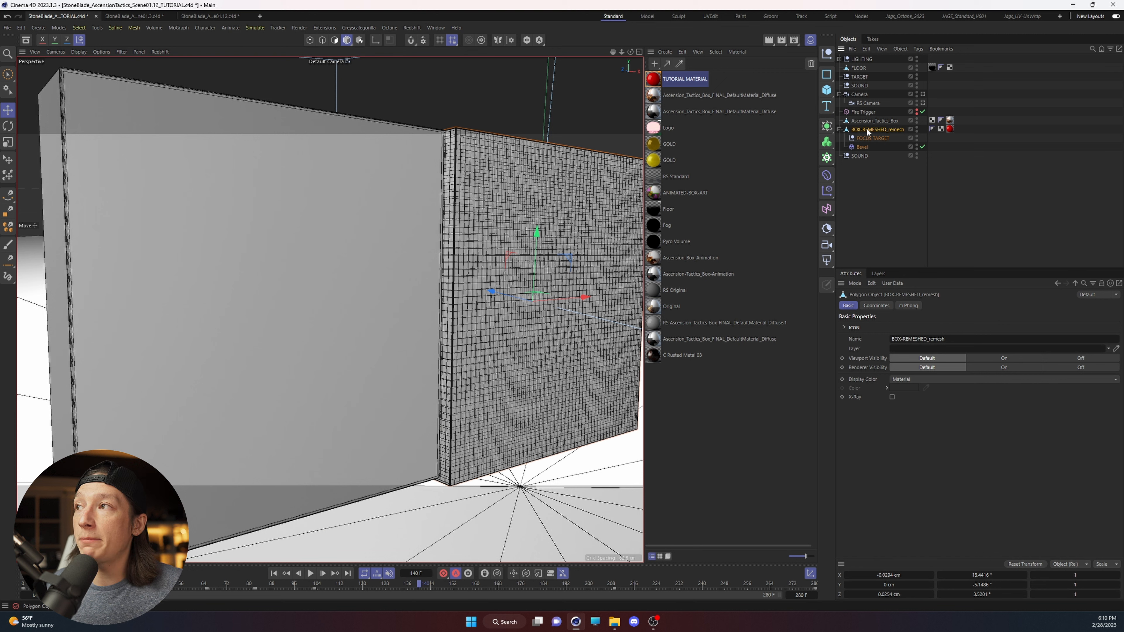
left_click(310, 41)
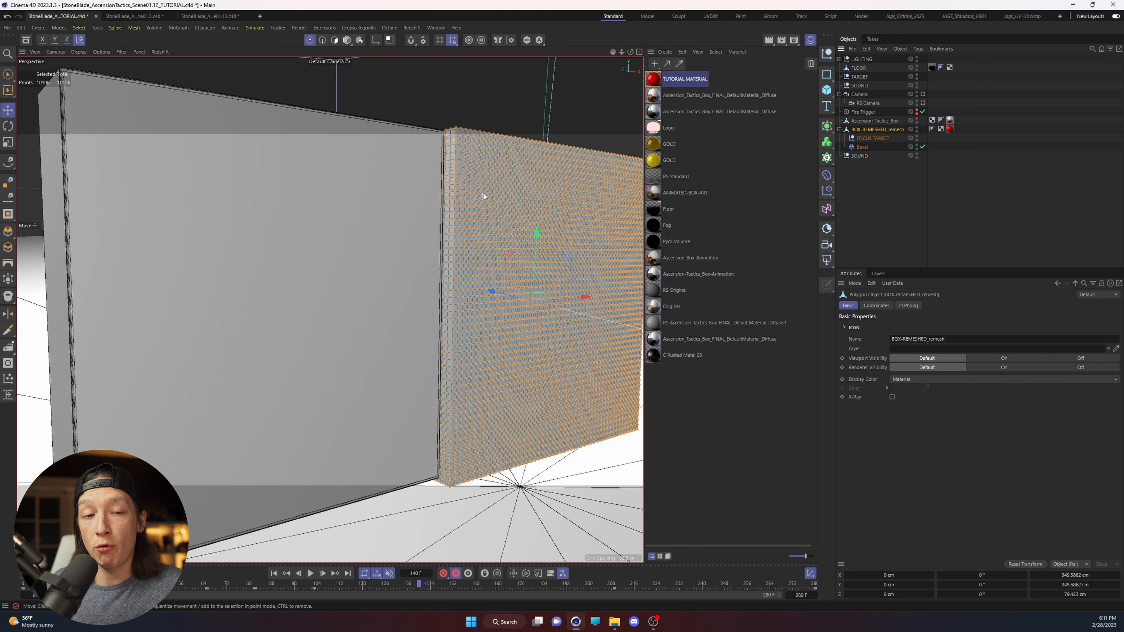
key("shift+c")
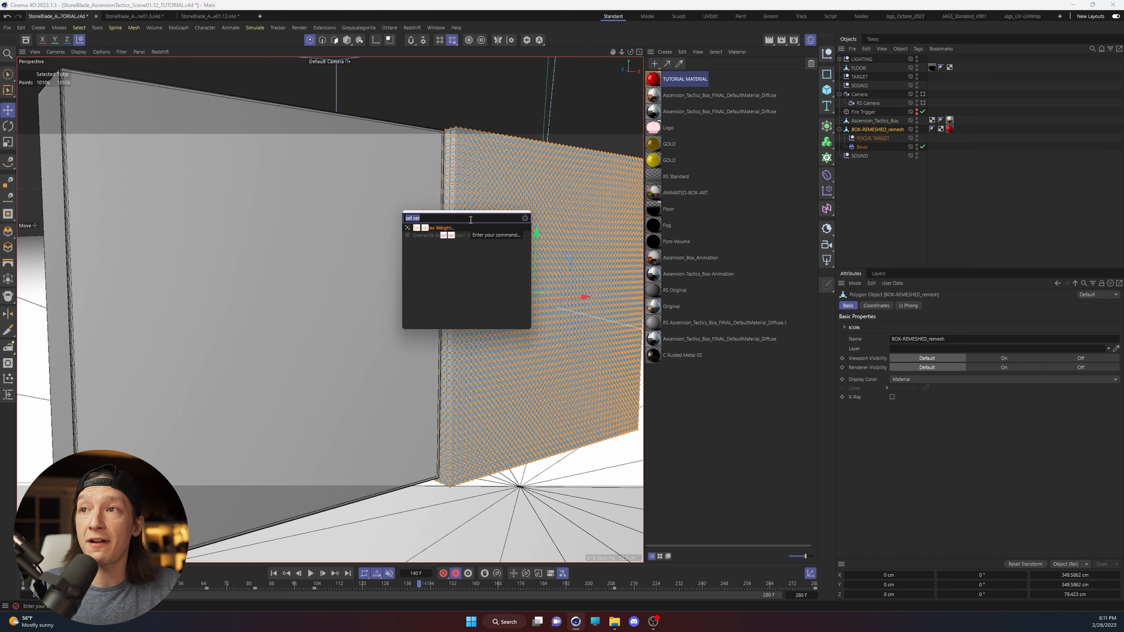
left_click(432, 228)
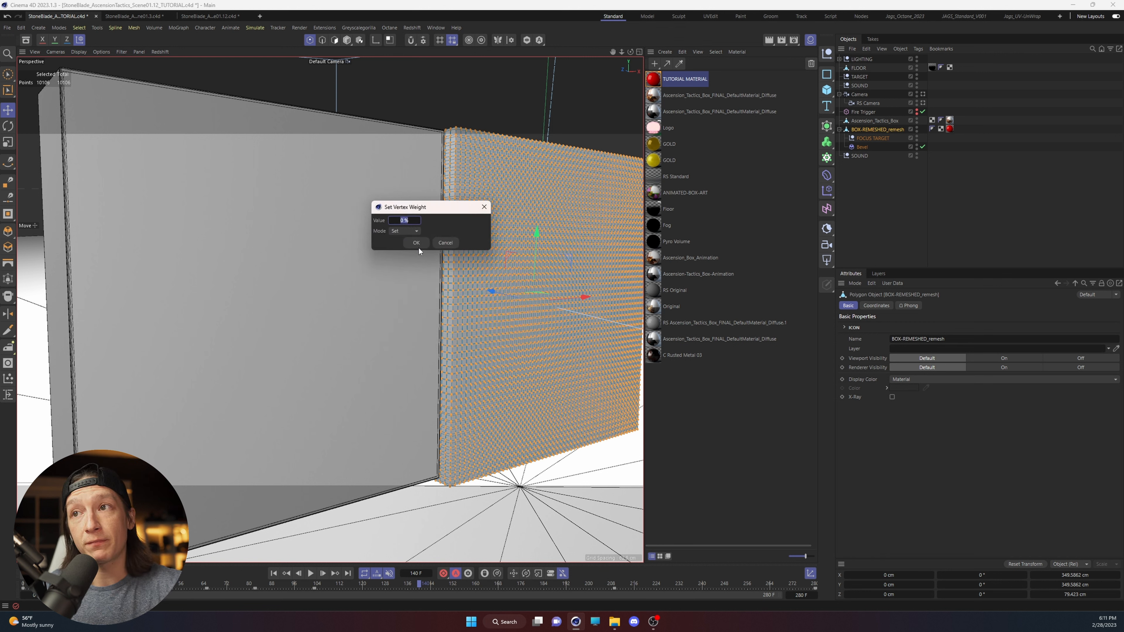
left_click(418, 247)
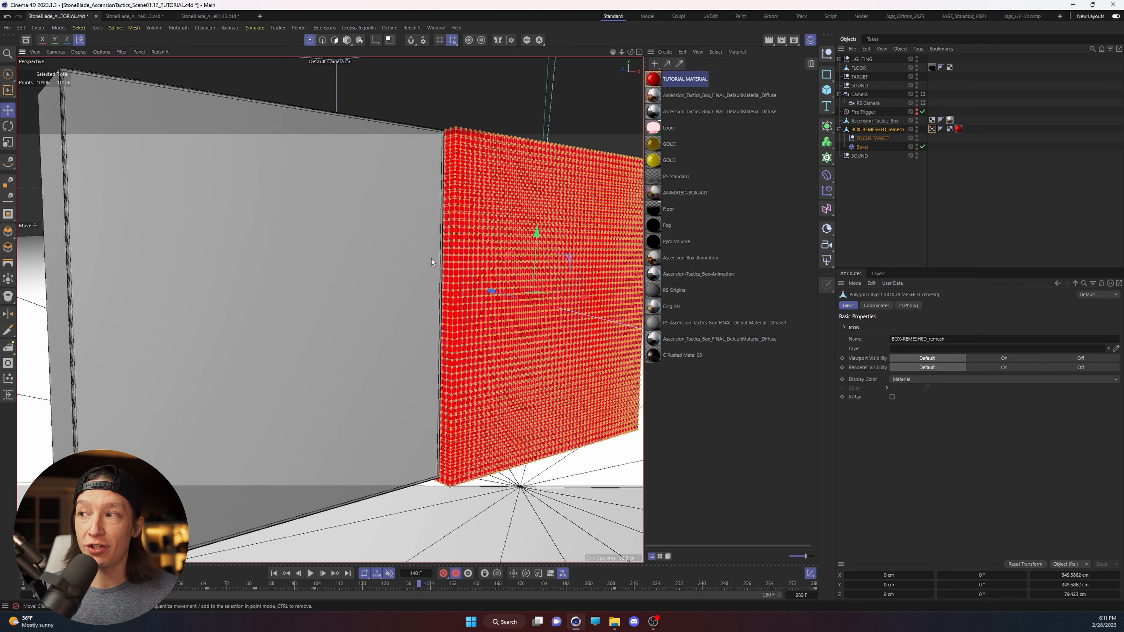
Enable Use Fields on the remeshed box's Vertex Map tag and add a Solid layer beneath the Freeze layer.
left_click(932, 129)
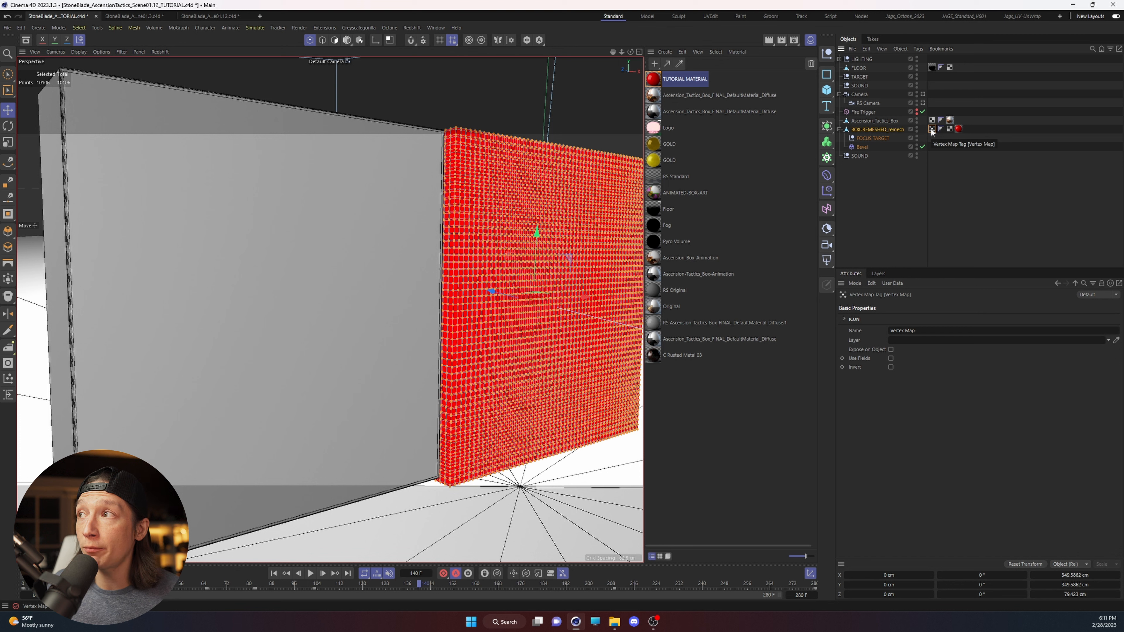
left_click(891, 358)
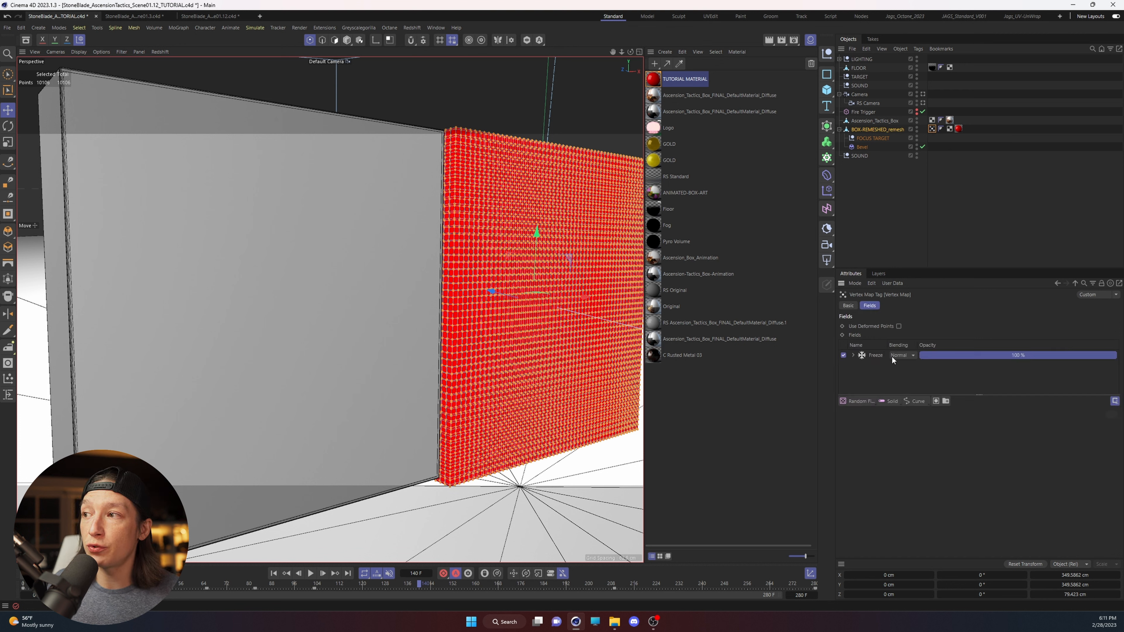
left_click(870, 355)
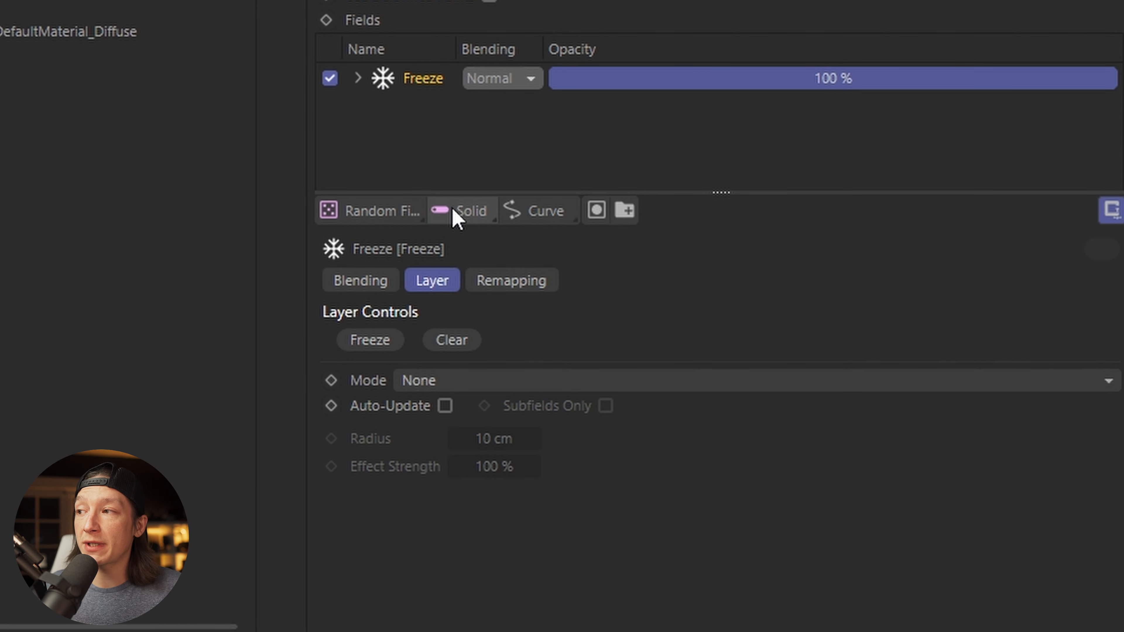
left_click(888, 402)
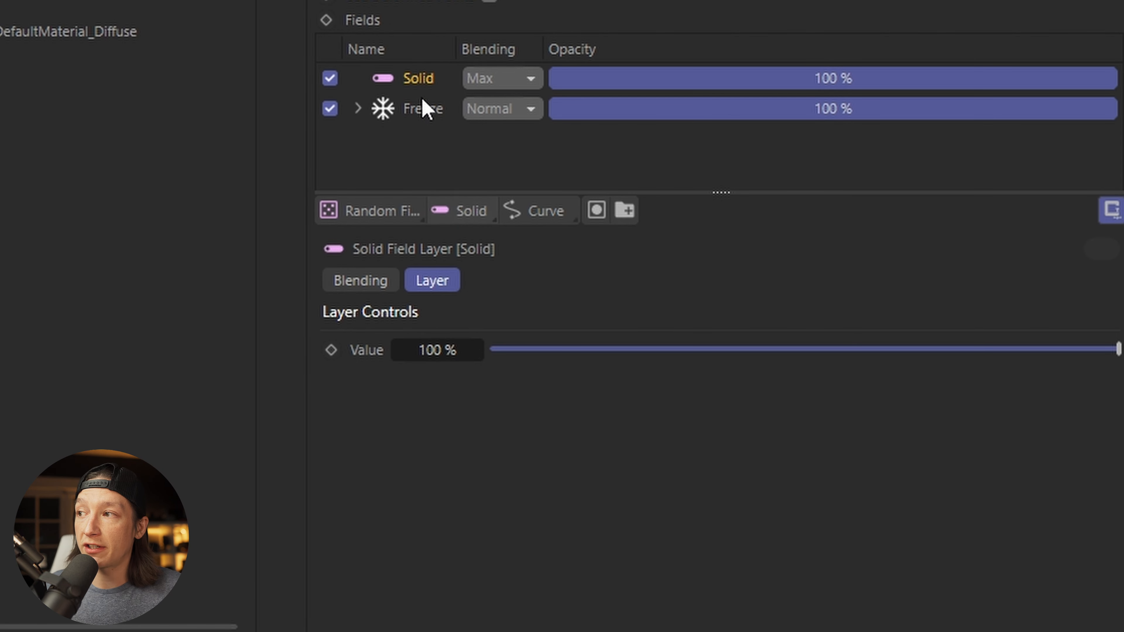
left_click_drag(426, 78, 430, 119)
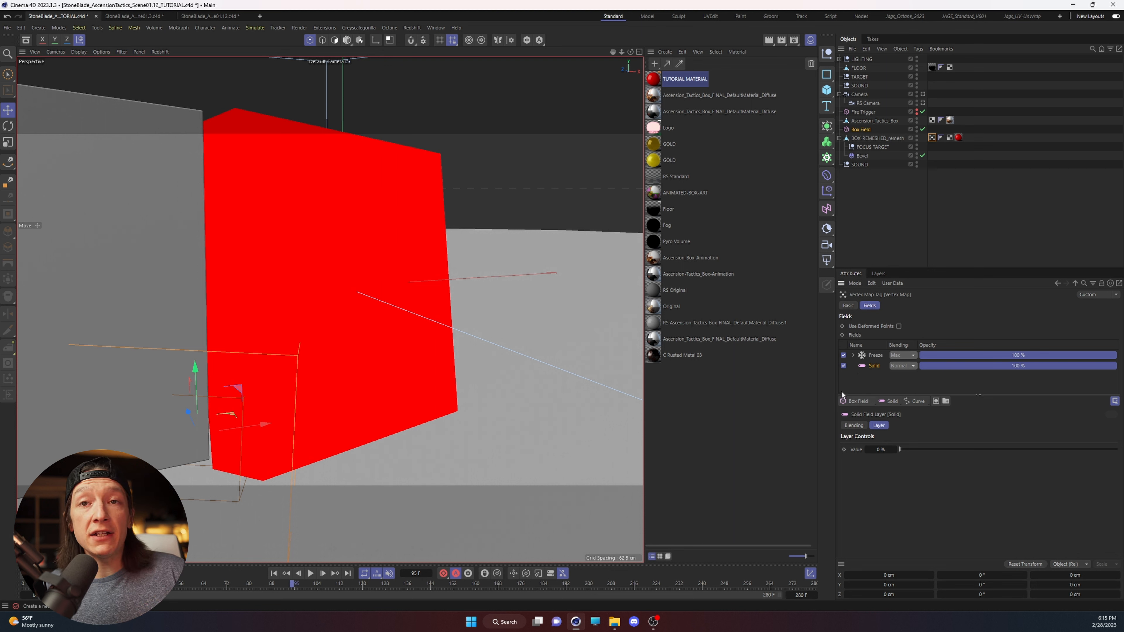
Add a new Box Field above the Freeze and Solid layers of the remeshed box's vertex map and select its object.
left_click(864, 401)
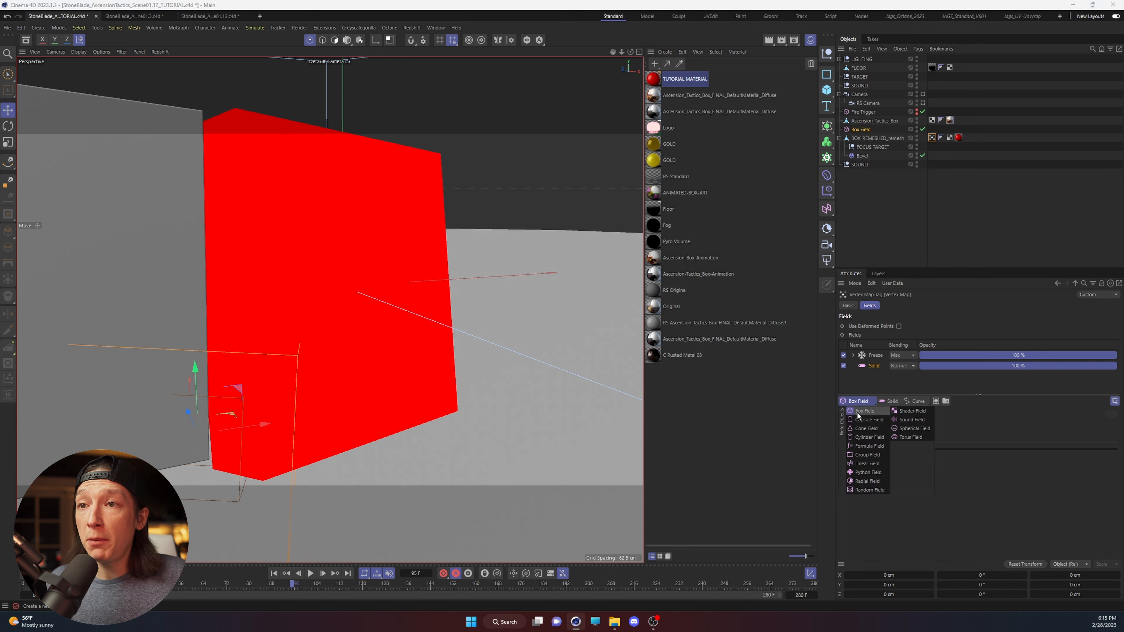
left_click(858, 412)
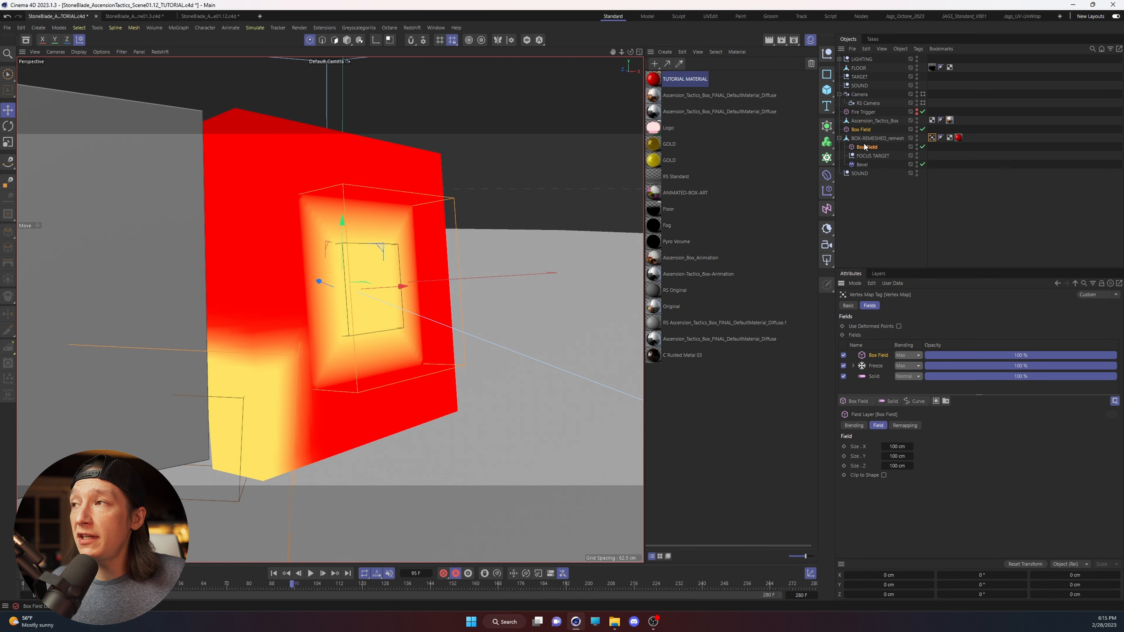
left_click(861, 165)
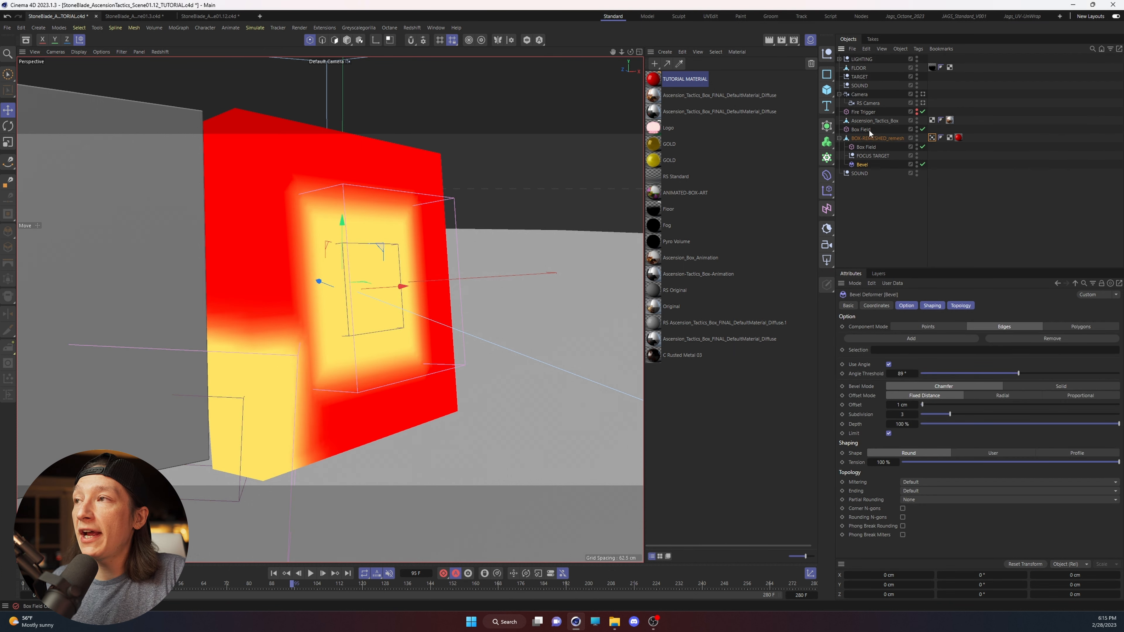
left_click(865, 138)
left_click(869, 156)
left_click(873, 147)
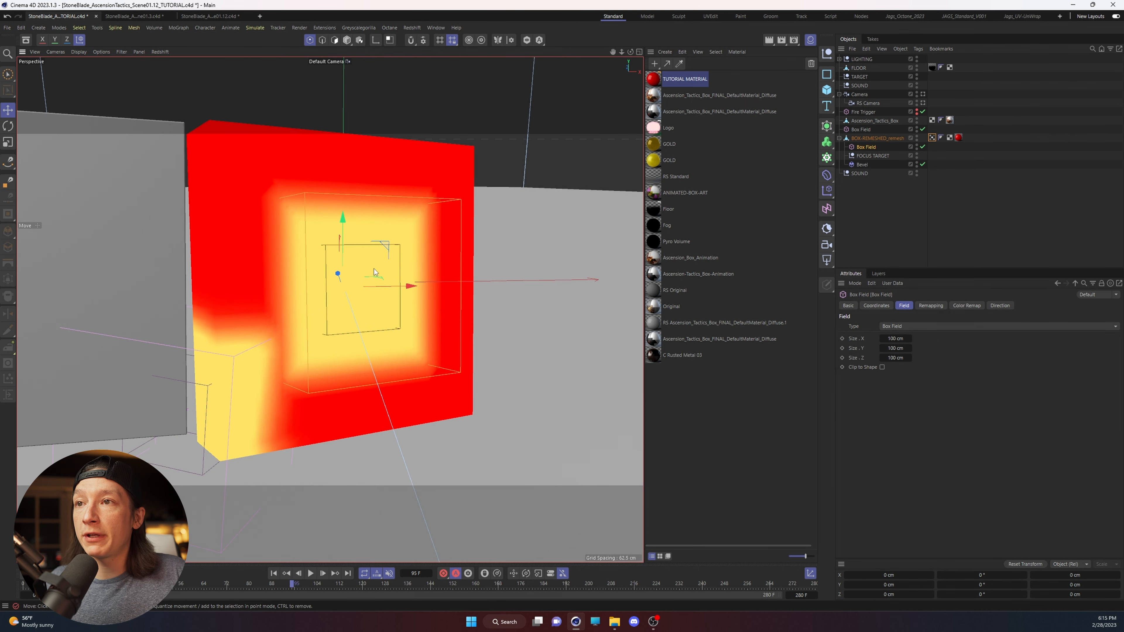
Move the new Box Field down and sideways across the remeshed box's front face and disable the vertex map's Freeze layer.
key("r")
key("e")
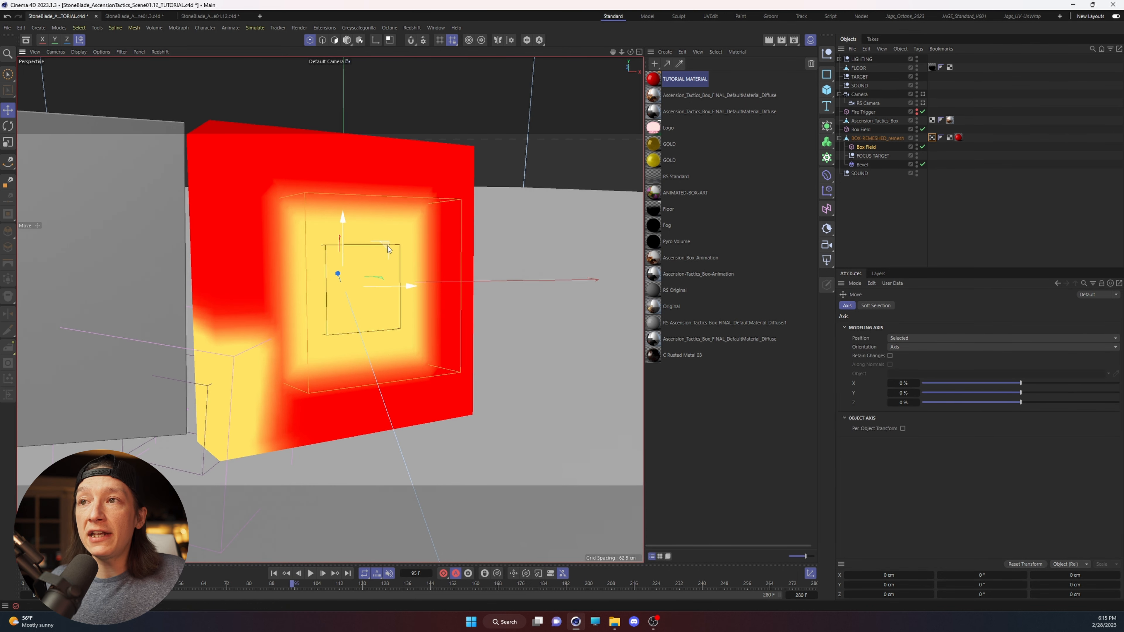
left_click_drag(388, 247, 321, 252)
left_click(931, 138)
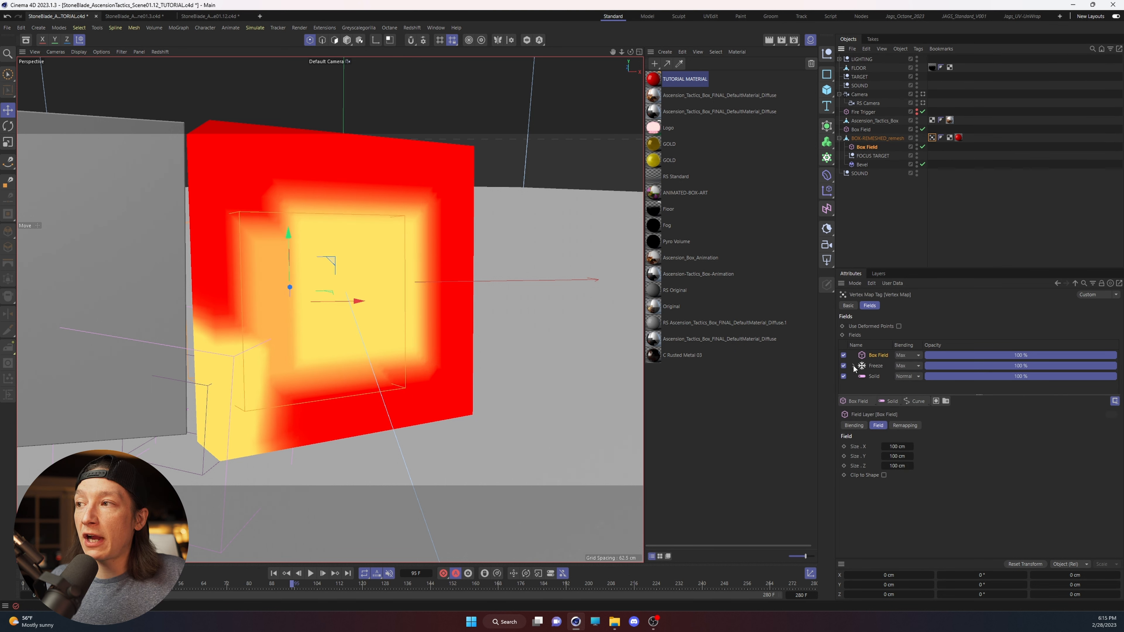
left_click(844, 366)
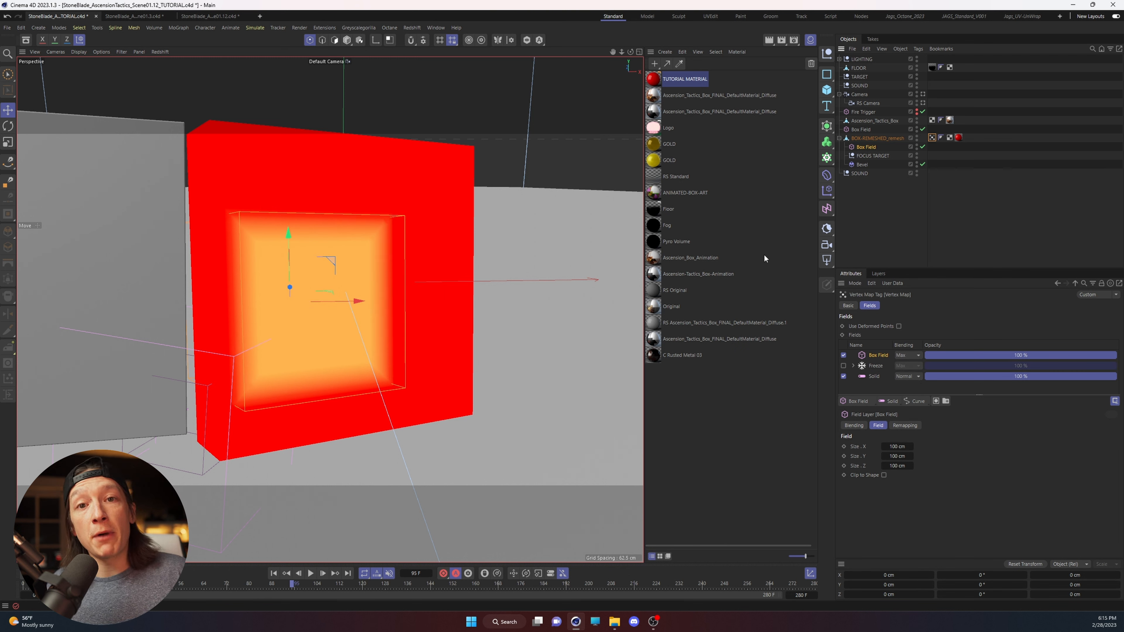
Nudge the new Box Field up and out of the remeshed box's hierarchy, and delete the older Box Field.
left_click(866, 147)
mouse_move(334, 259)
left_mouse_down()
mouse_move(376, 312)
mouse_move(356, 206)
mouse_move(264, 240)
mouse_move(386, 224)
mouse_move(332, 270)
mouse_move(317, 312)
mouse_move(347, 244)
left_mouse_up()
left_click_drag(867, 147, 872, 135)
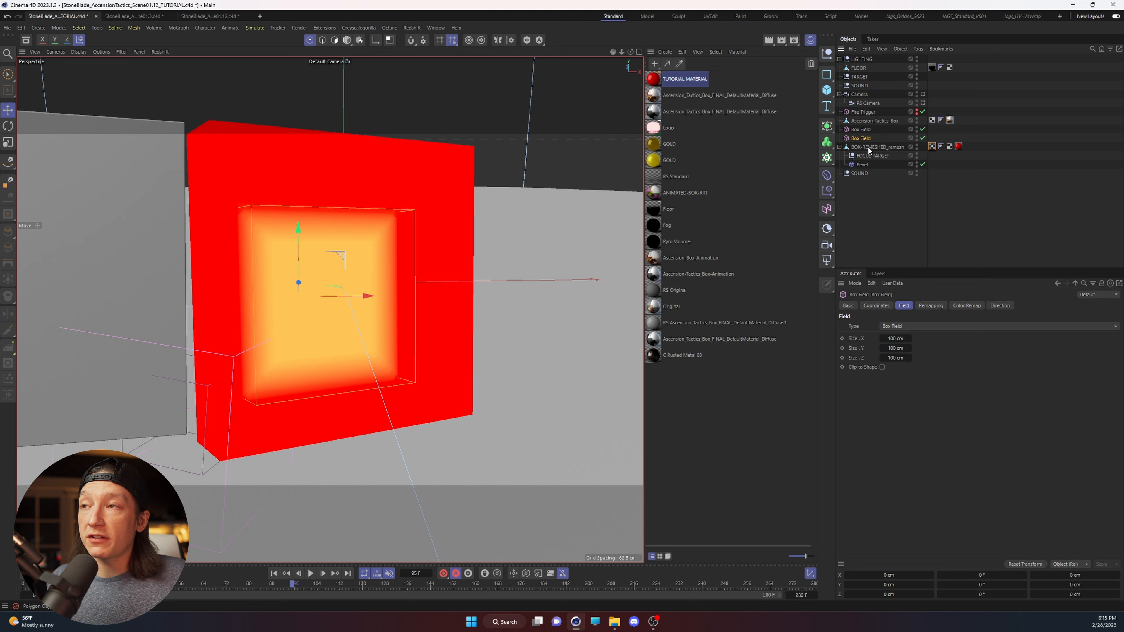
key("Delete")
left_click(868, 130)
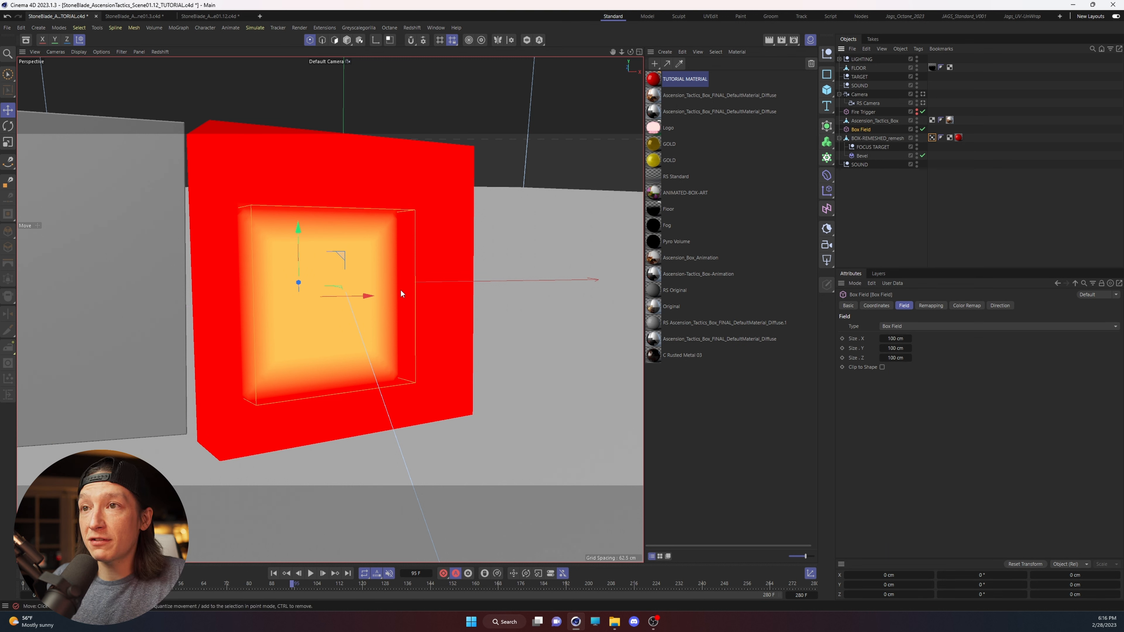
Re-enable the Freeze layer in the vertex map's fields and place it above the Box Field layer.
left_click(932, 138)
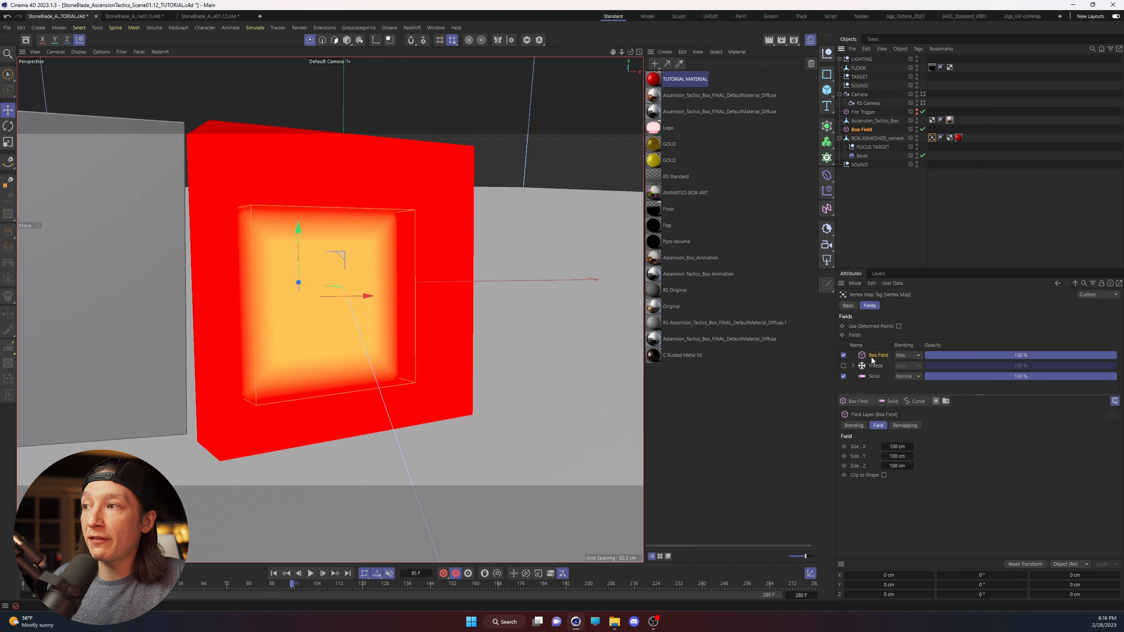
left_click(874, 368)
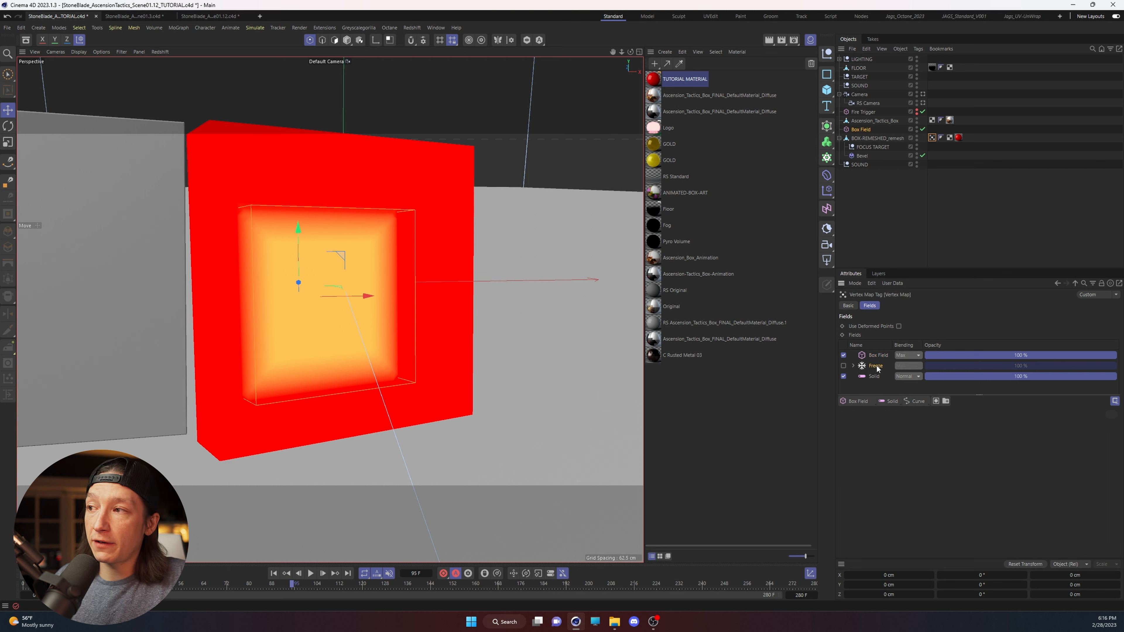
left_click(843, 366)
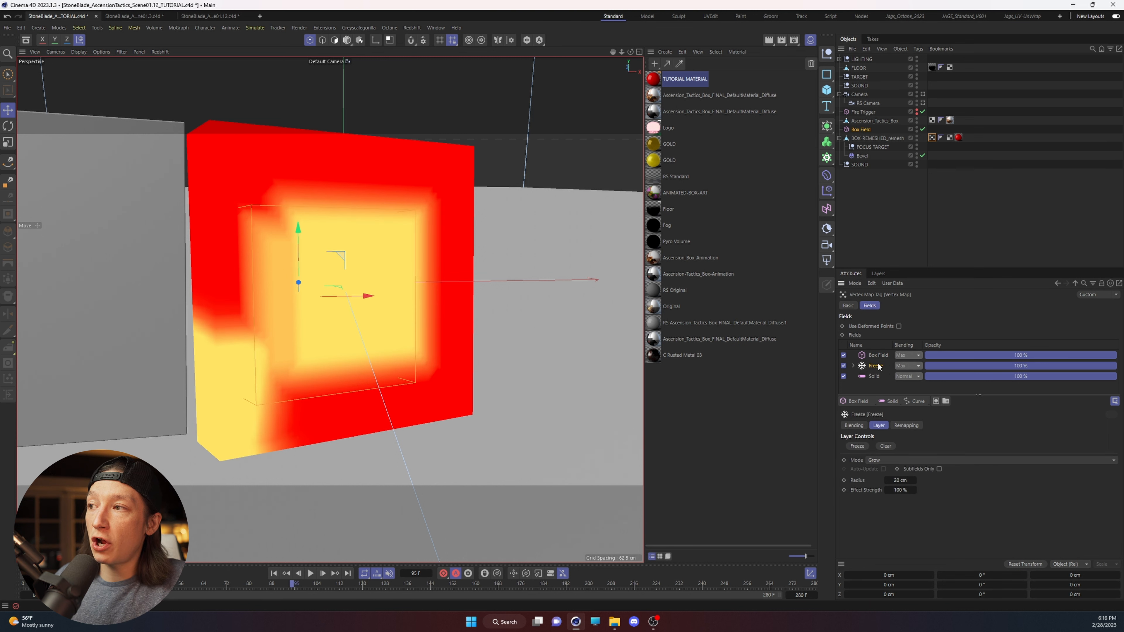
left_click_drag(879, 367, 884, 350)
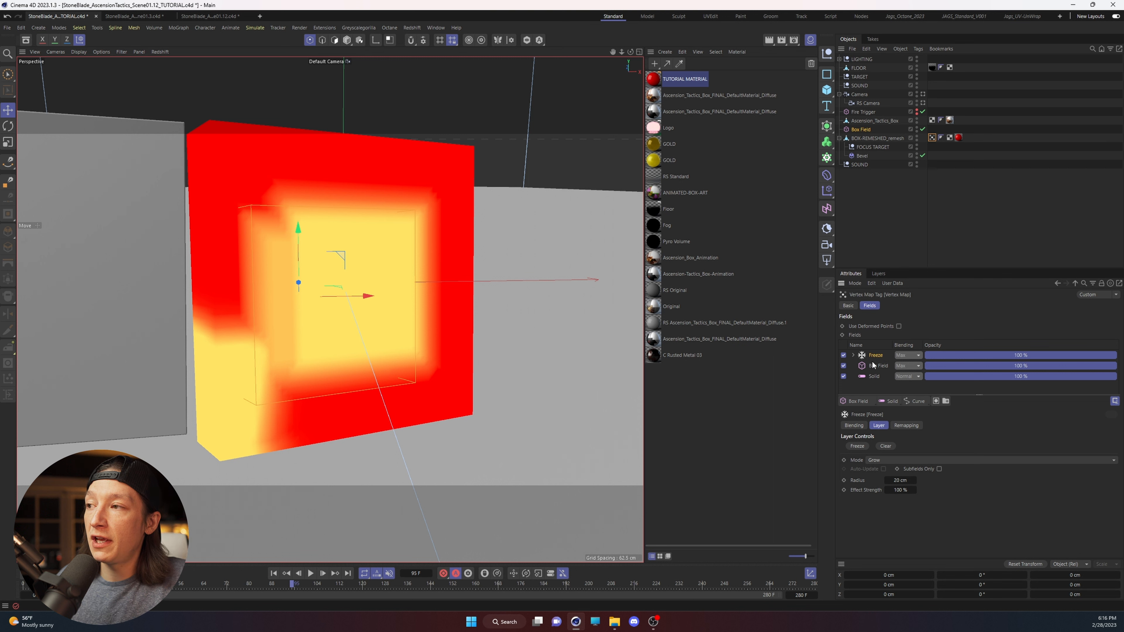
Set the Box Field layer's blending to Normal and reduce its opacity to about 7.3 %.
left_click(875, 366)
left_click(910, 366)
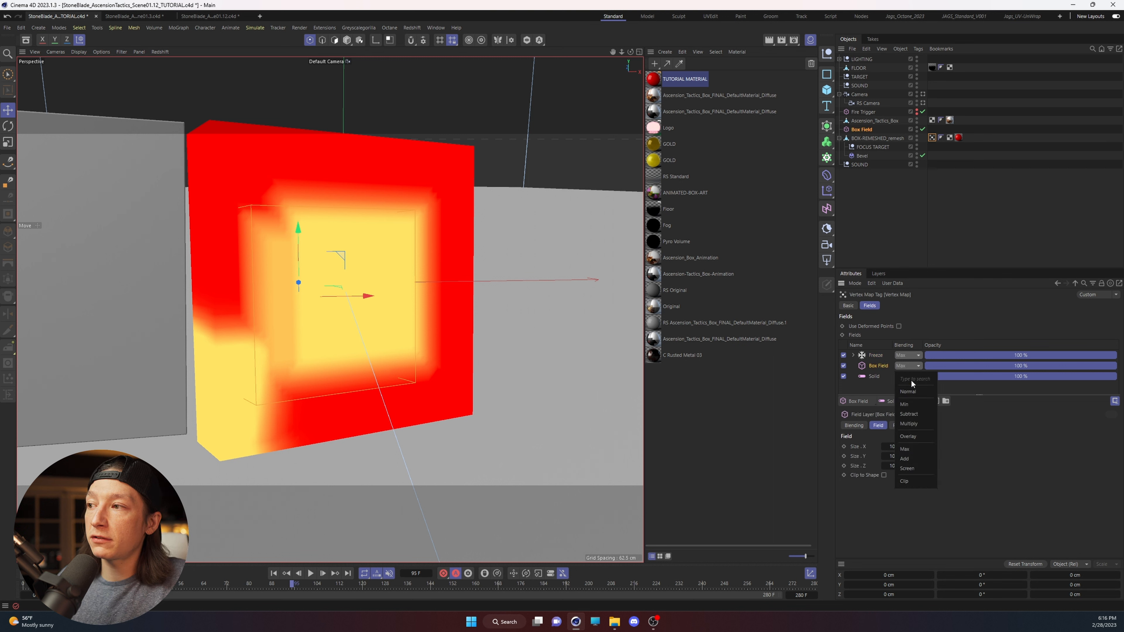
left_click(912, 392)
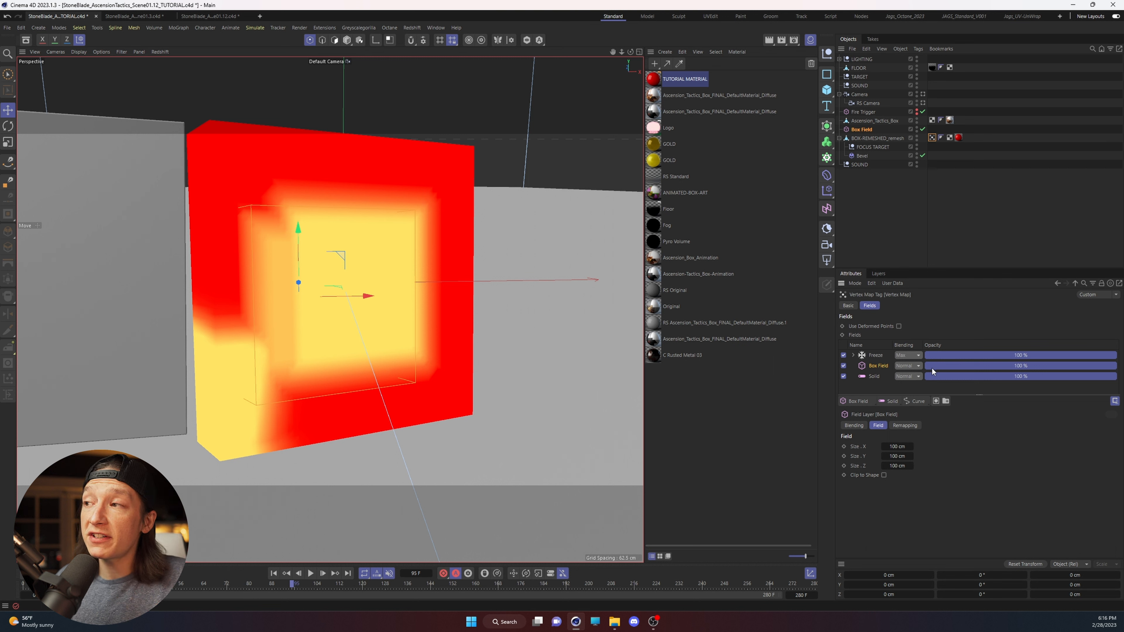
left_click(944, 368)
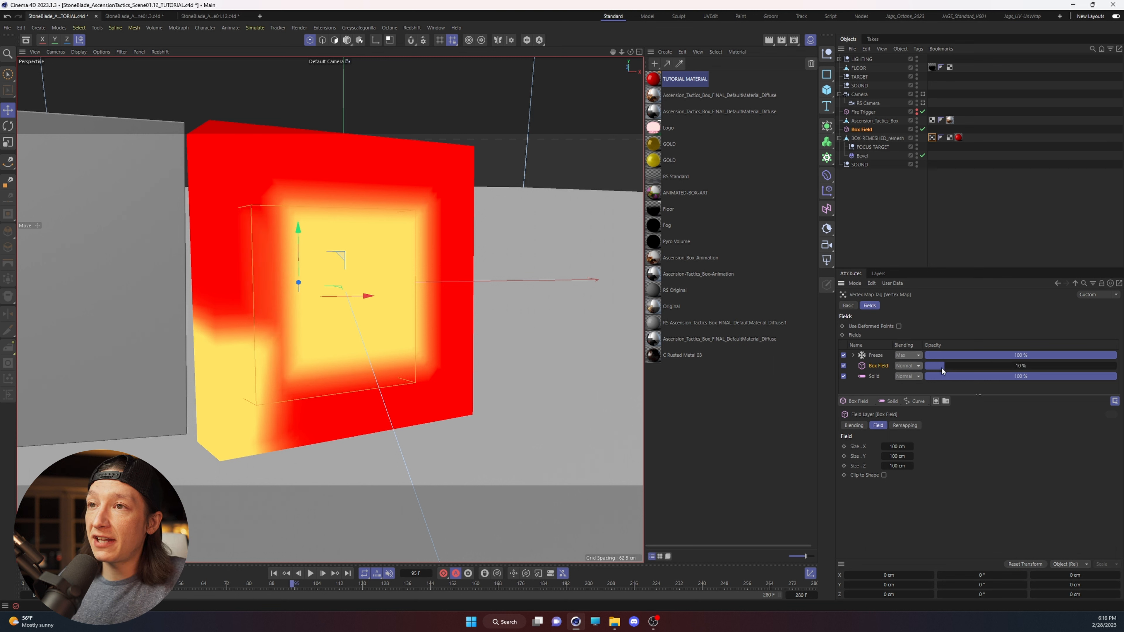
left_click_drag(942, 367, 937, 362)
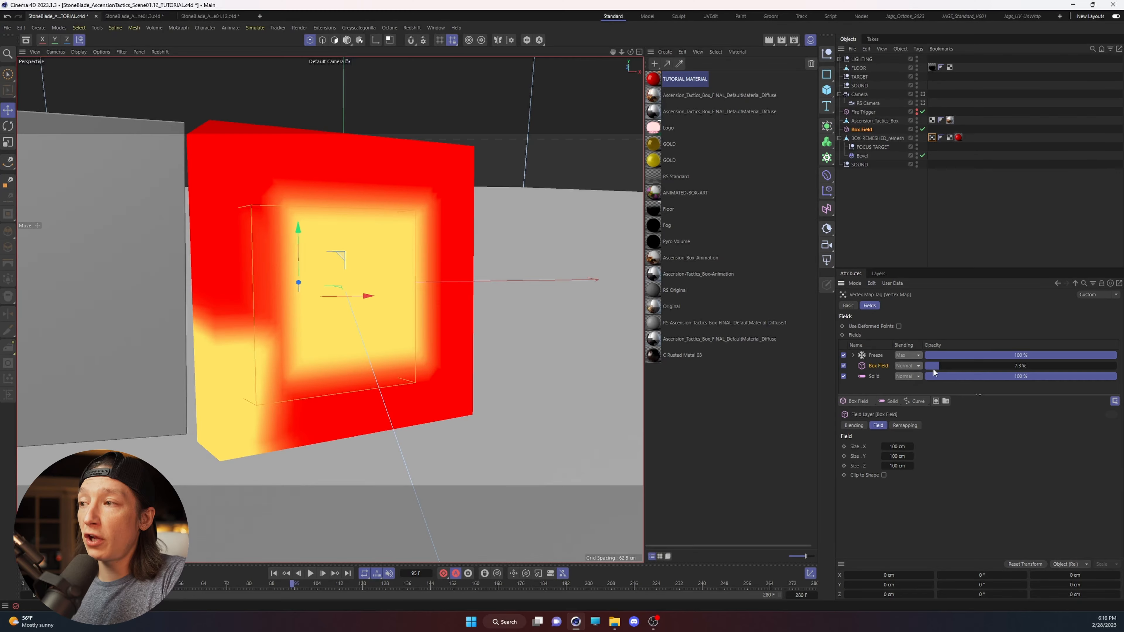
Move the Box Field to the remeshed box's lower corner, next to the gray Ascension_Tactics_Box.
left_click(872, 357)
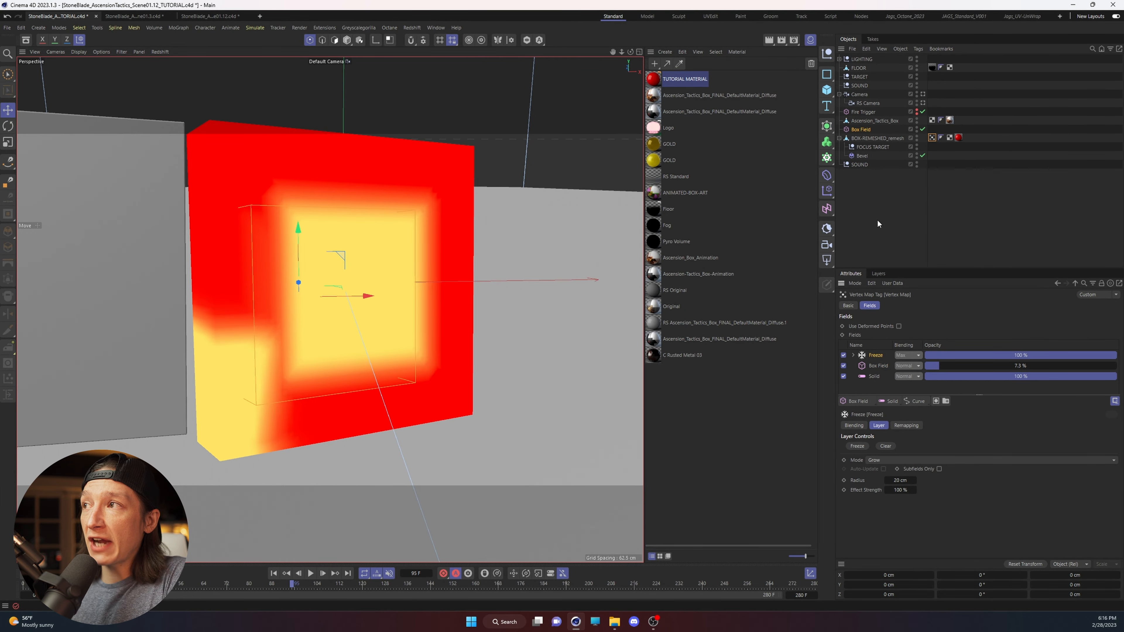
left_click(862, 130)
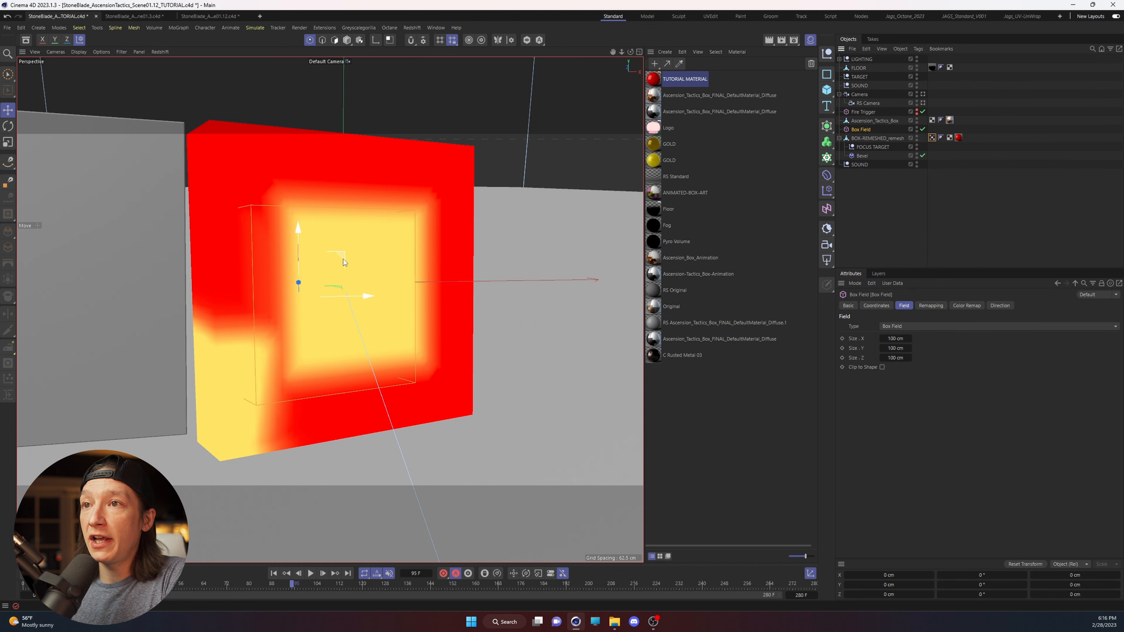
left_click_drag(344, 259, 183, 401)
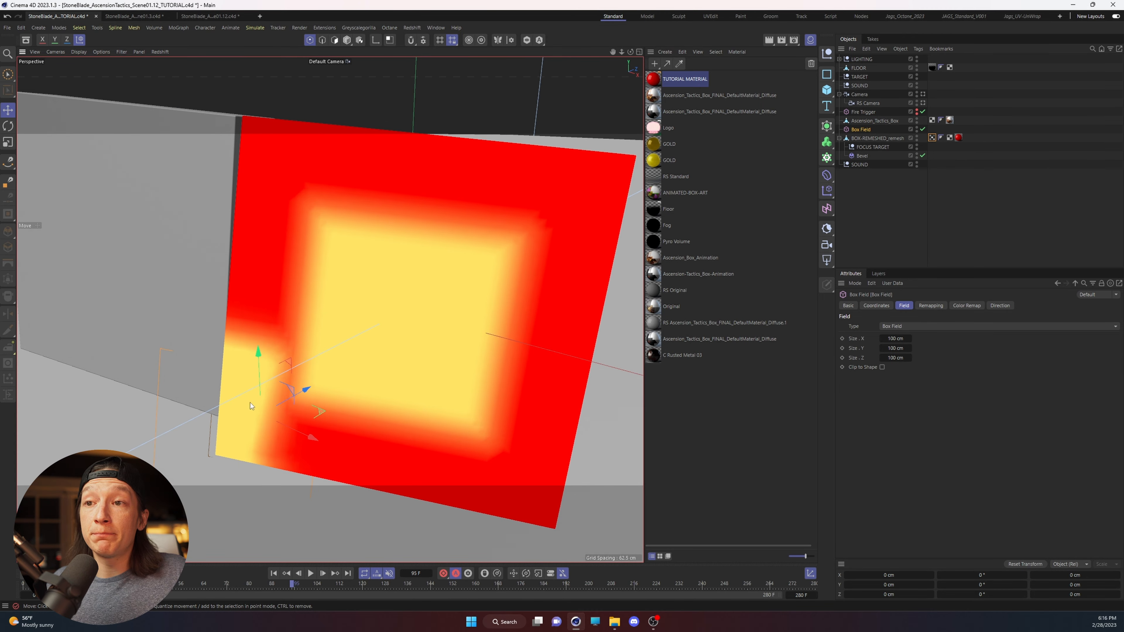
left_click_drag(310, 384, 257, 413)
At frame 93, disable the vertex map's Freeze layer and raise the Box Field layer's opacity to 100 %.
left_click(932, 138)
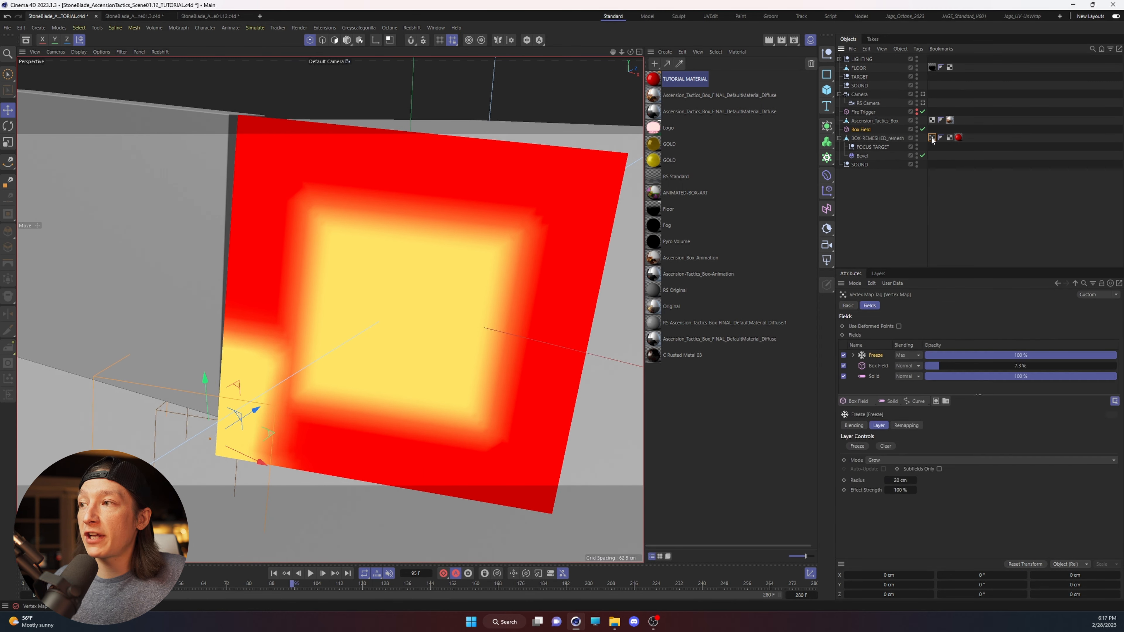
left_click(843, 355)
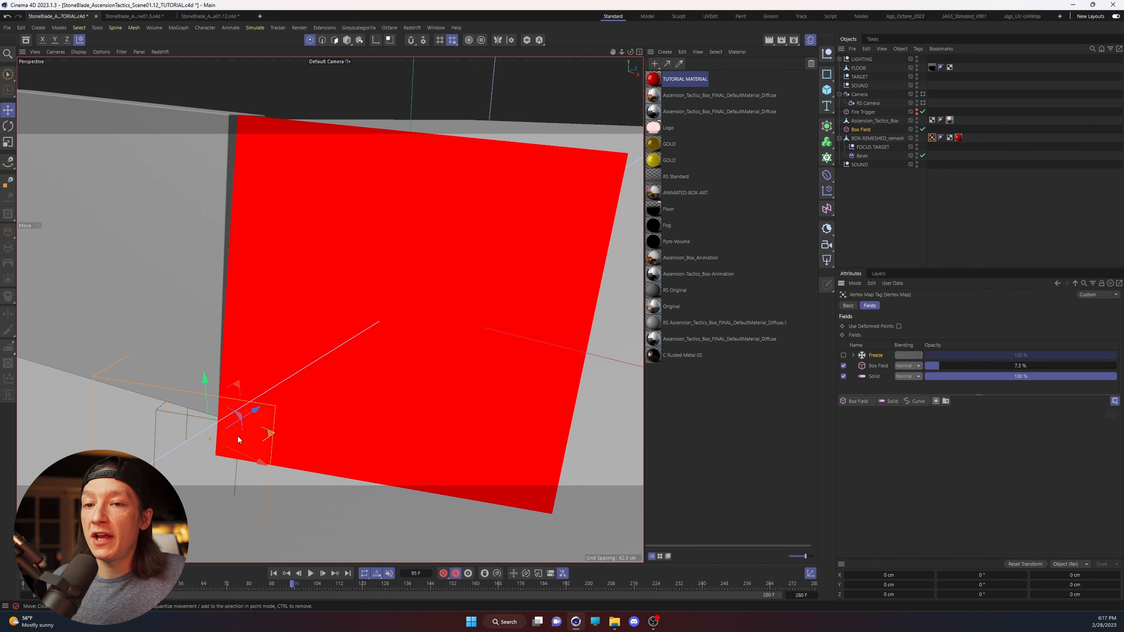
left_click_drag(151, 585, 286, 598)
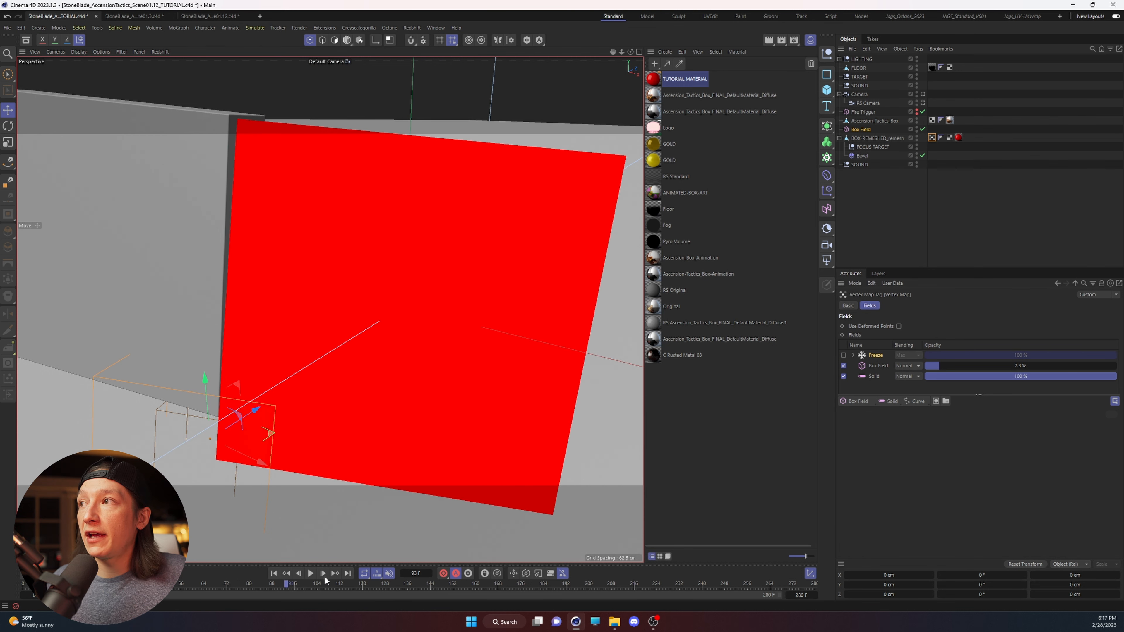
left_click(859, 130)
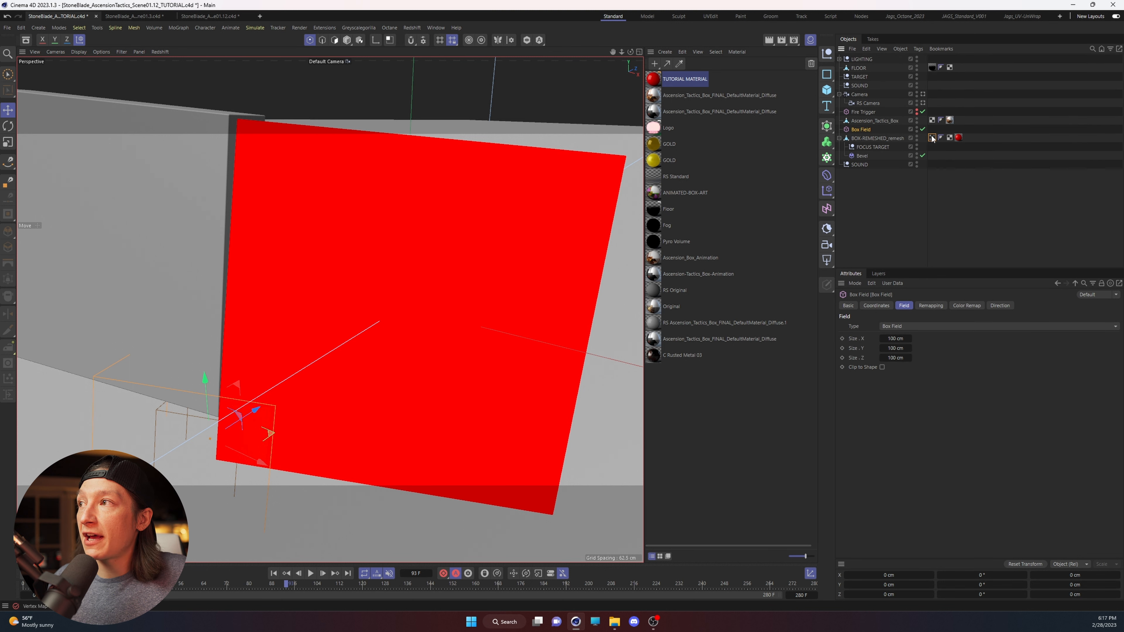
left_click(932, 137)
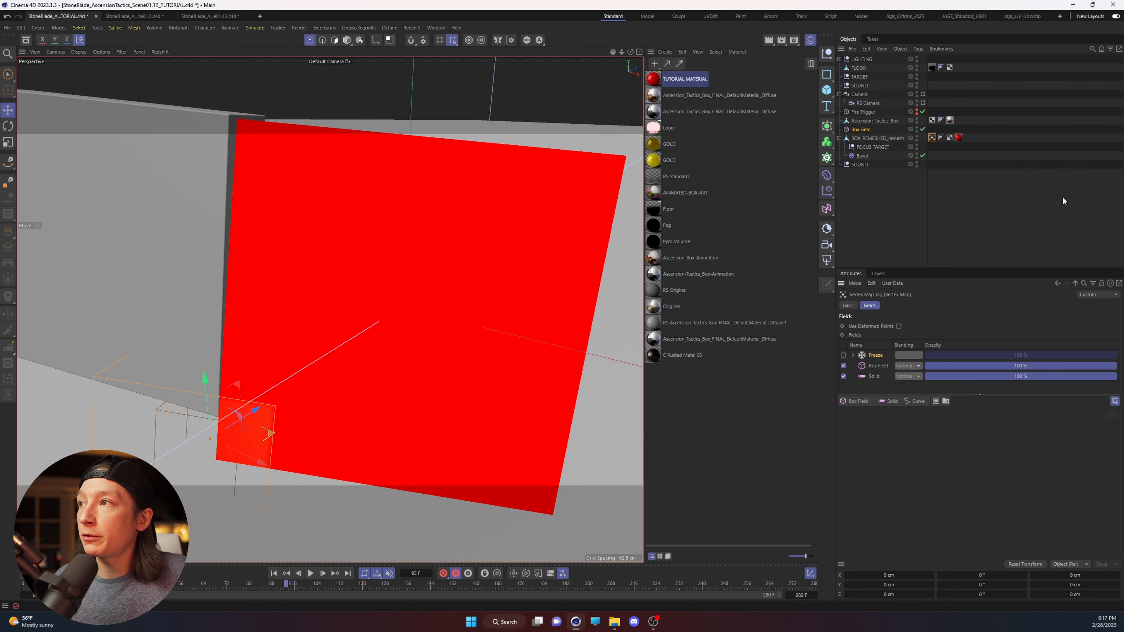
Scale up the Box Field uniformly so it covers more of the remeshed box's lower corner.
left_click(860, 130)
key("t")
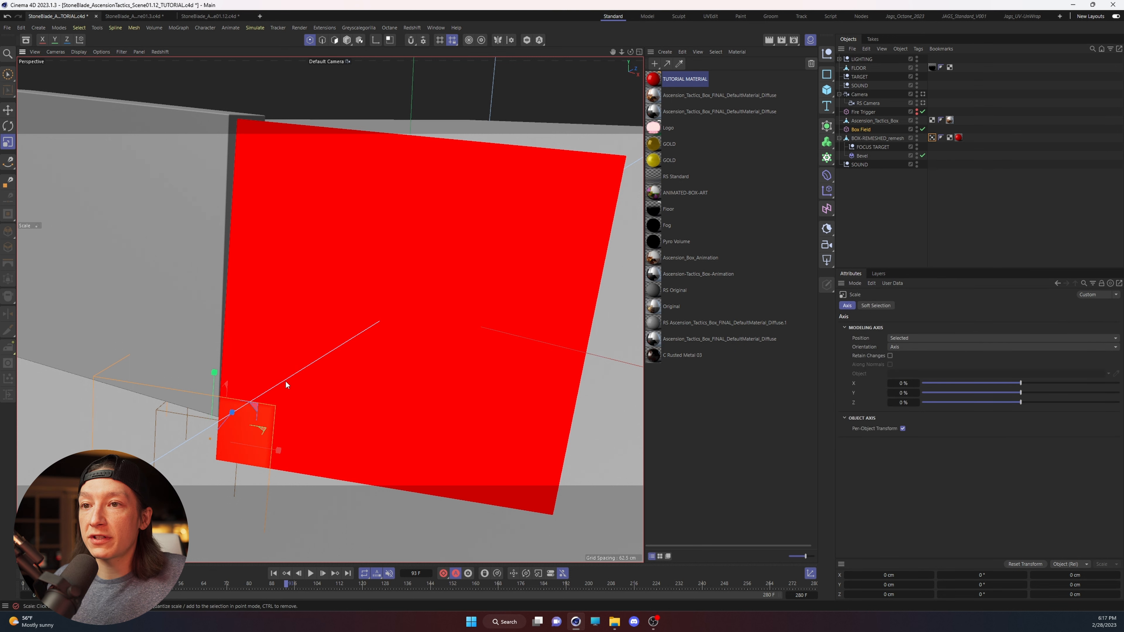
left_click_drag(285, 380, 417, 369)
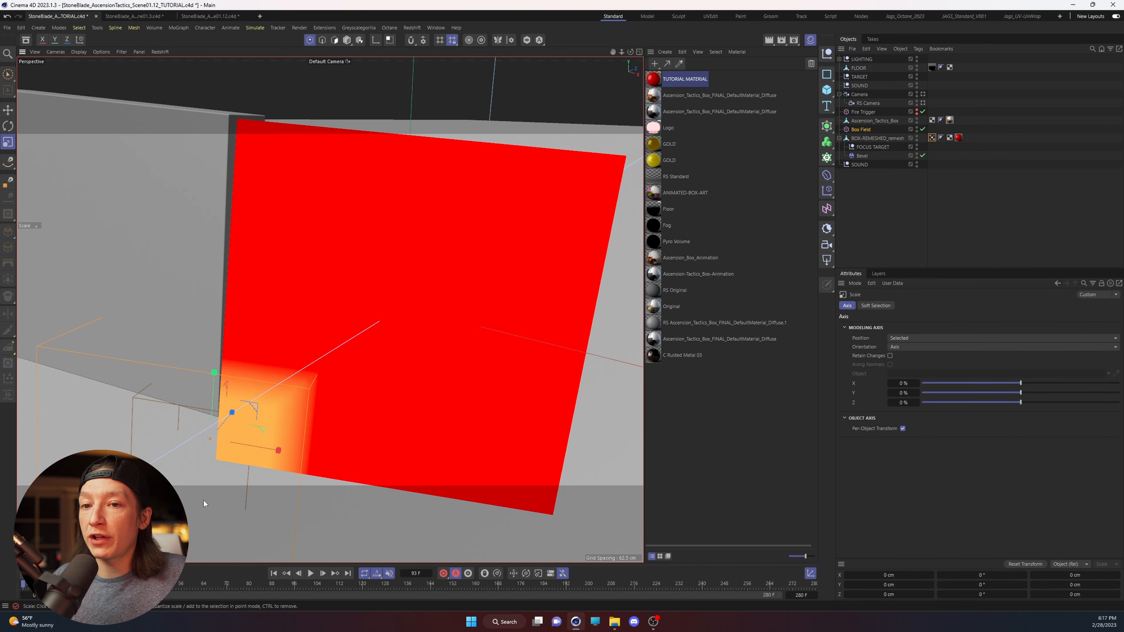
Play the animation from its start to check the Box Field's influence on the moving box, and return to the first frame.
left_click(273, 574)
left_click(311, 573)
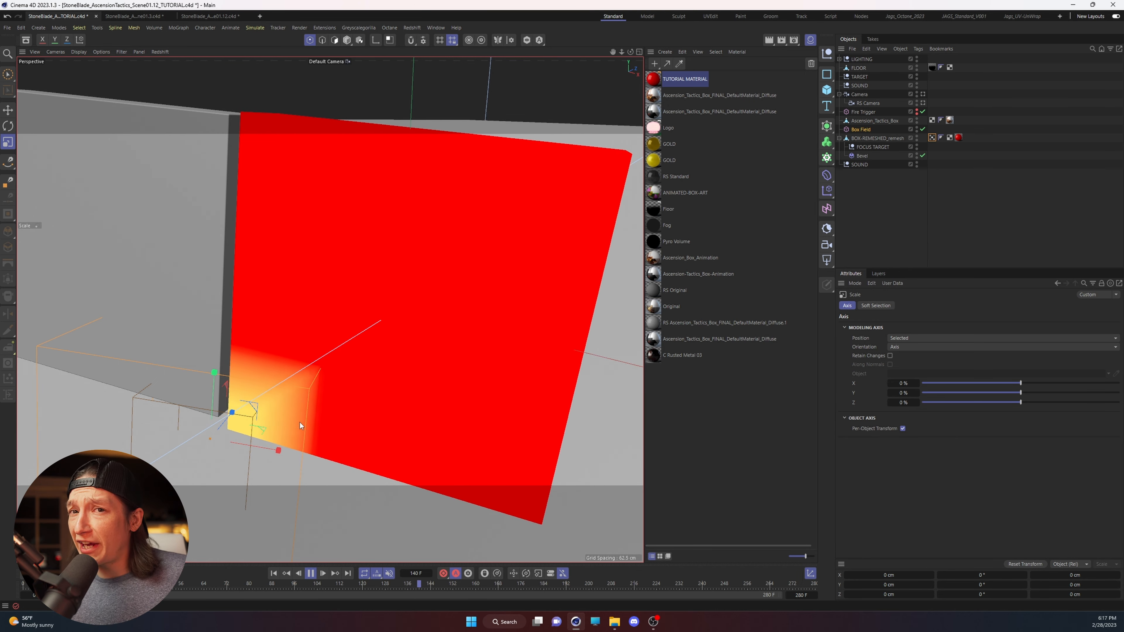
key("F8")
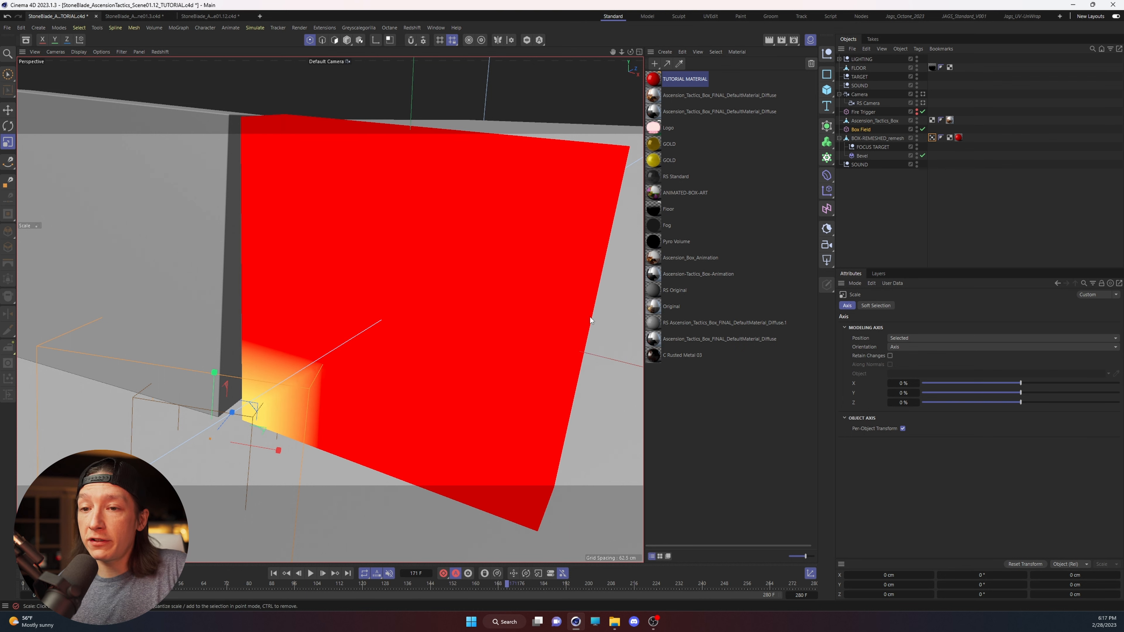
key("shift+f")
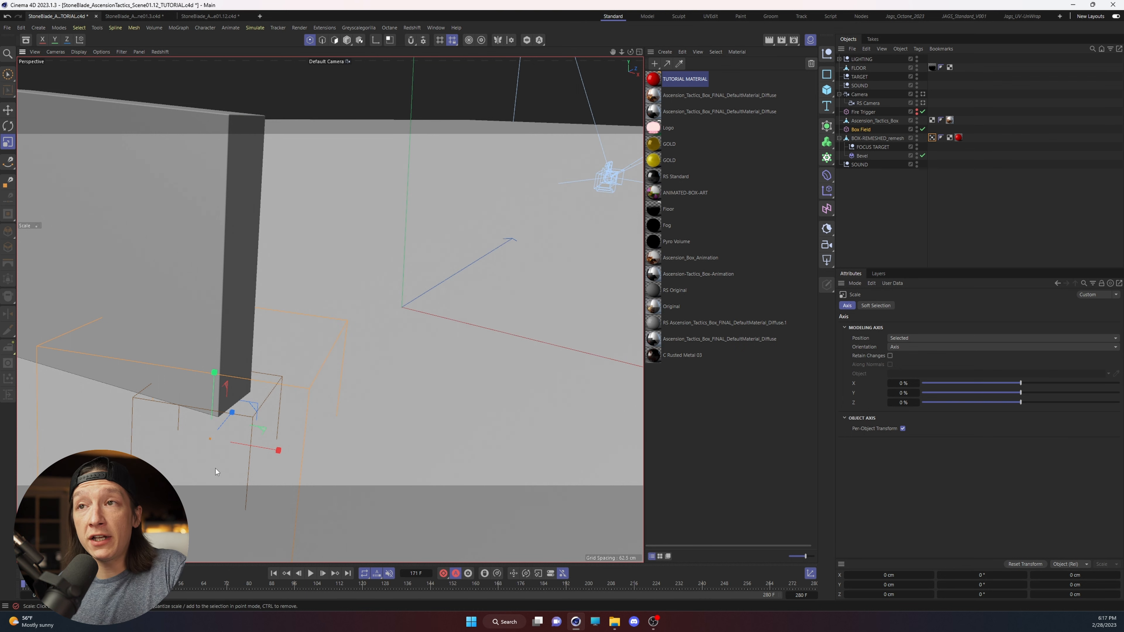
right_click_drag(344, 333, 254, 350, "alt")
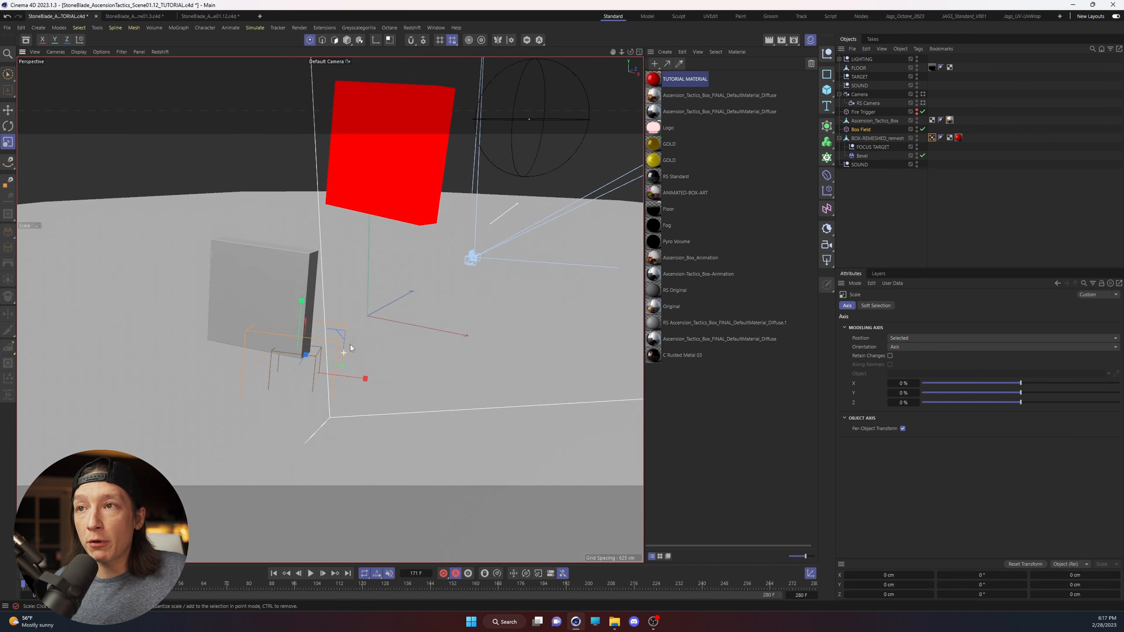
left_click_drag(350, 346, 355, 332, "alt")
middle_click_drag(355, 355, 344, 386, "alt")
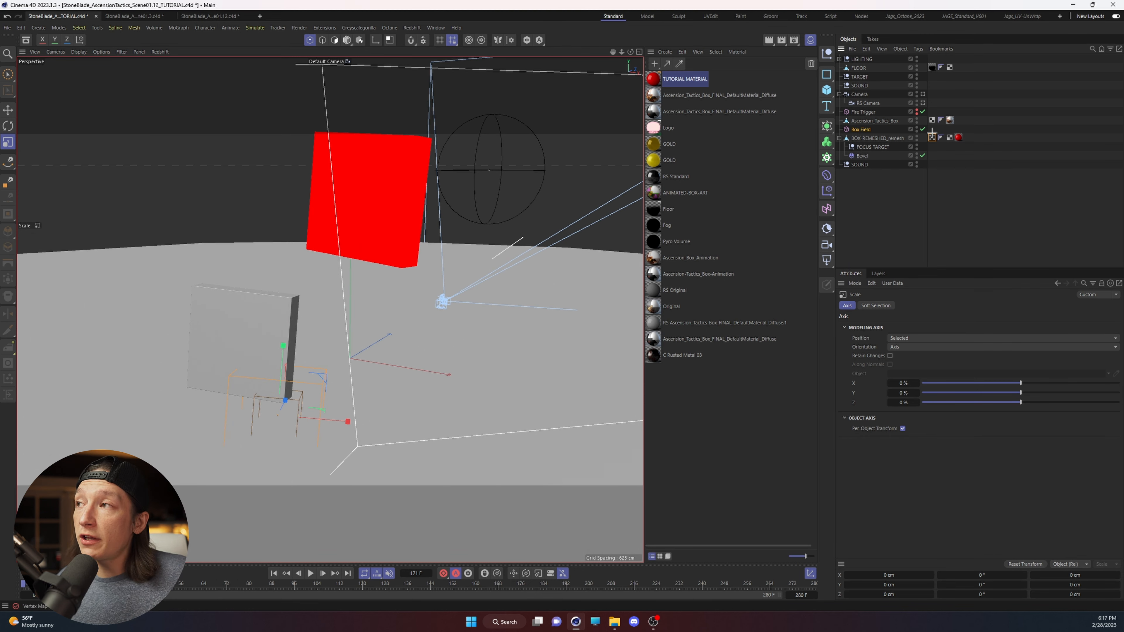
Re-enable the vertex map's Freeze layer and set the Box Field layer's opacity to 6.8 %.
left_click(932, 137)
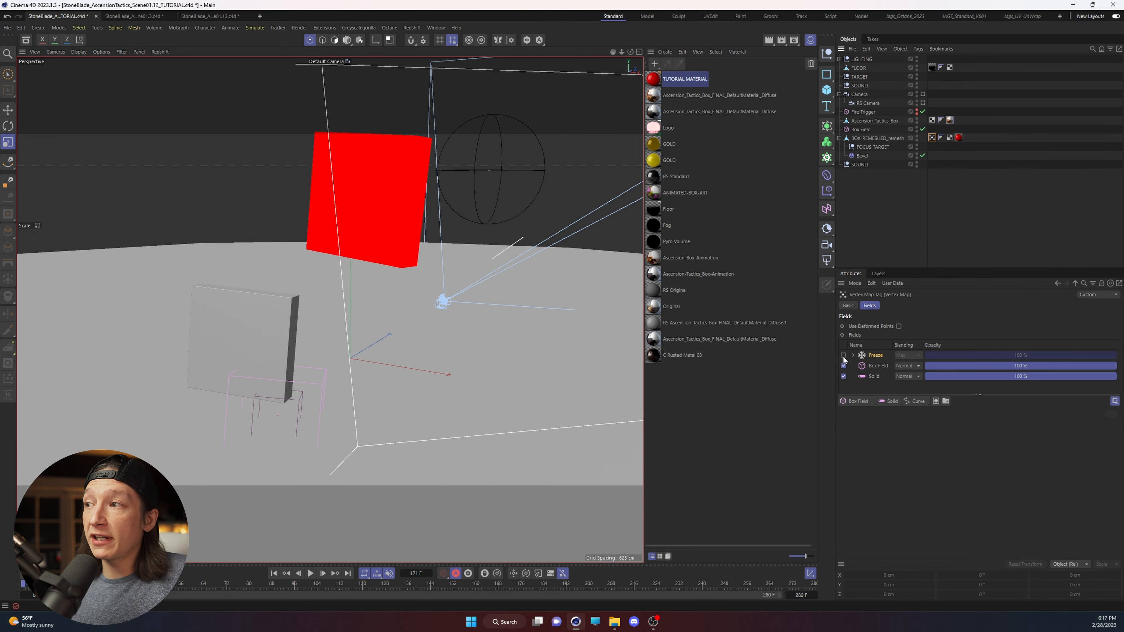
left_click(843, 356)
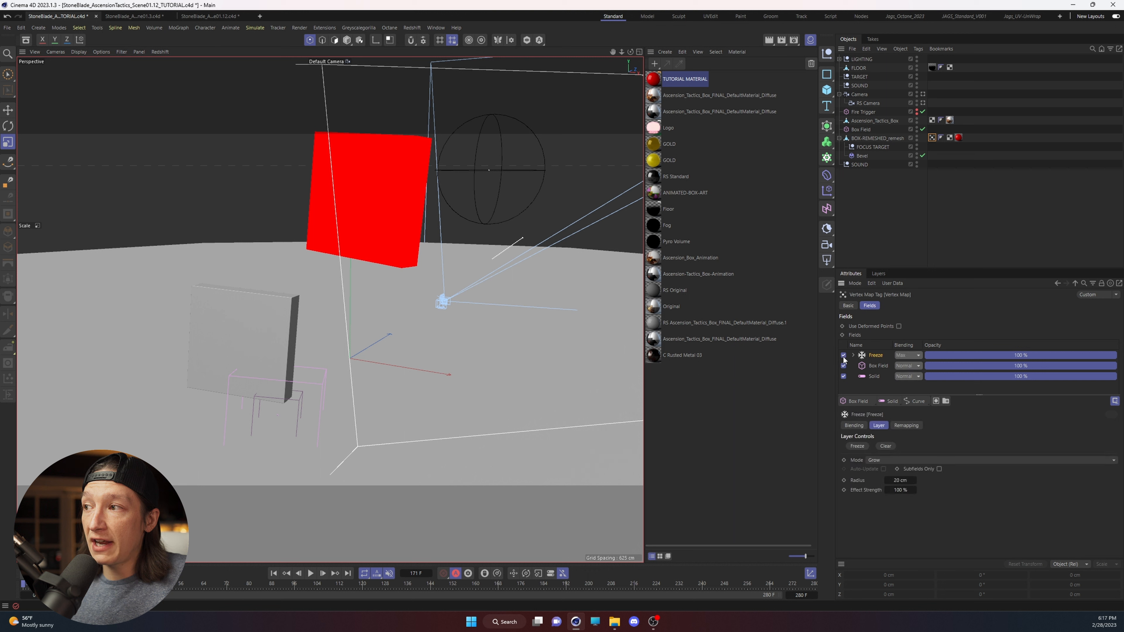
left_click(938, 364)
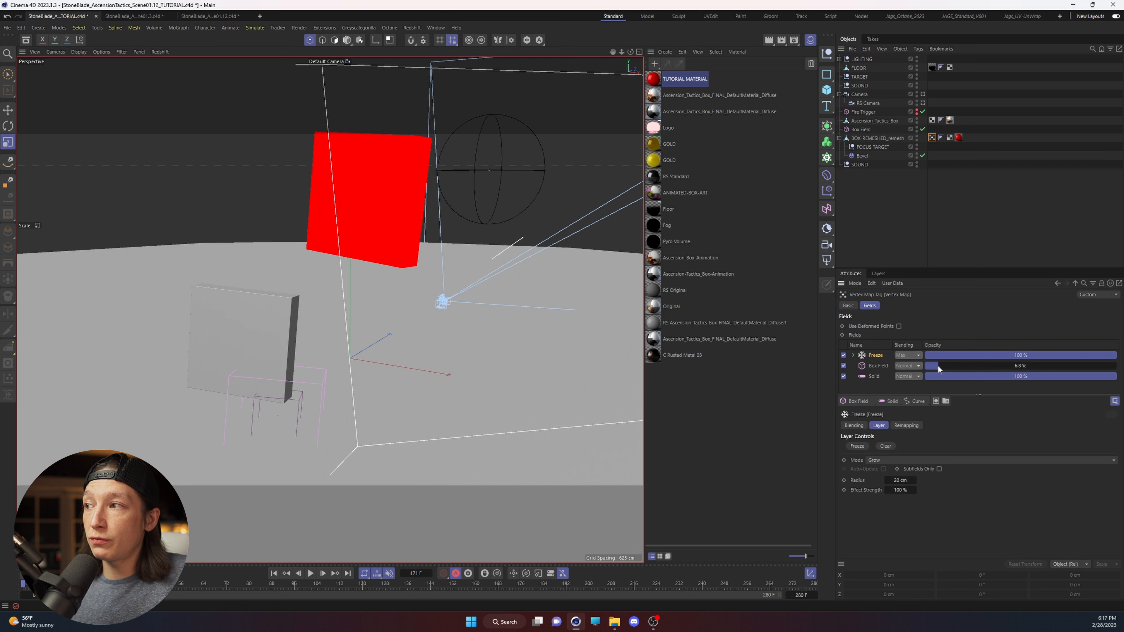
Set the vertex map's Box Field layer opacity to 8.2 % and choose Grow as the Freeze layer's mode.
left_click_drag(936, 365, 940, 366)
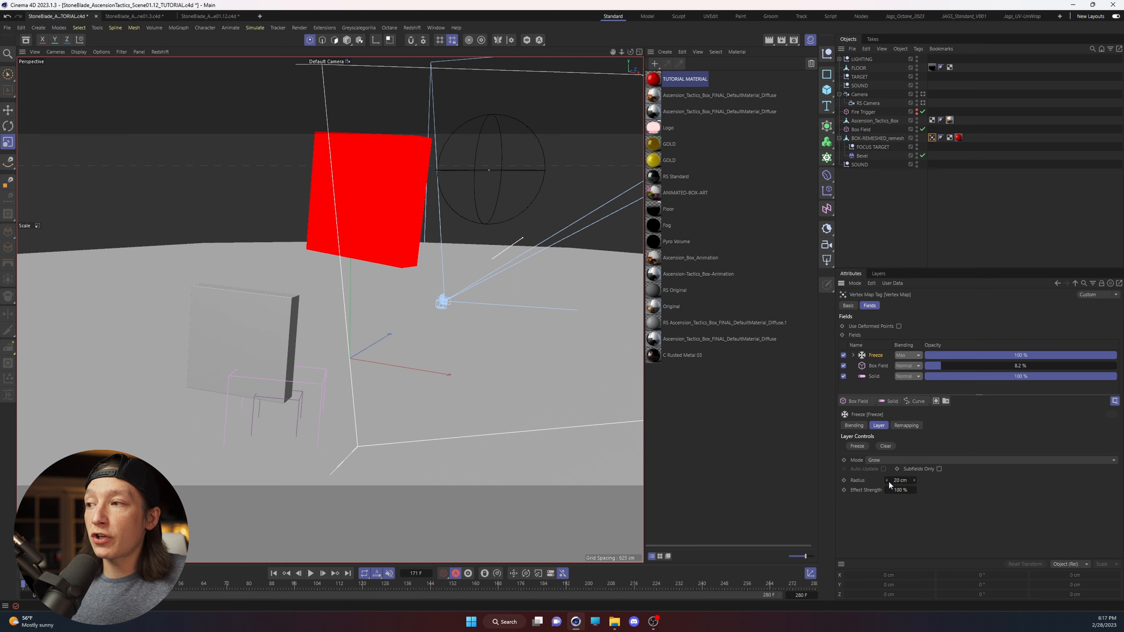
left_click(887, 461)
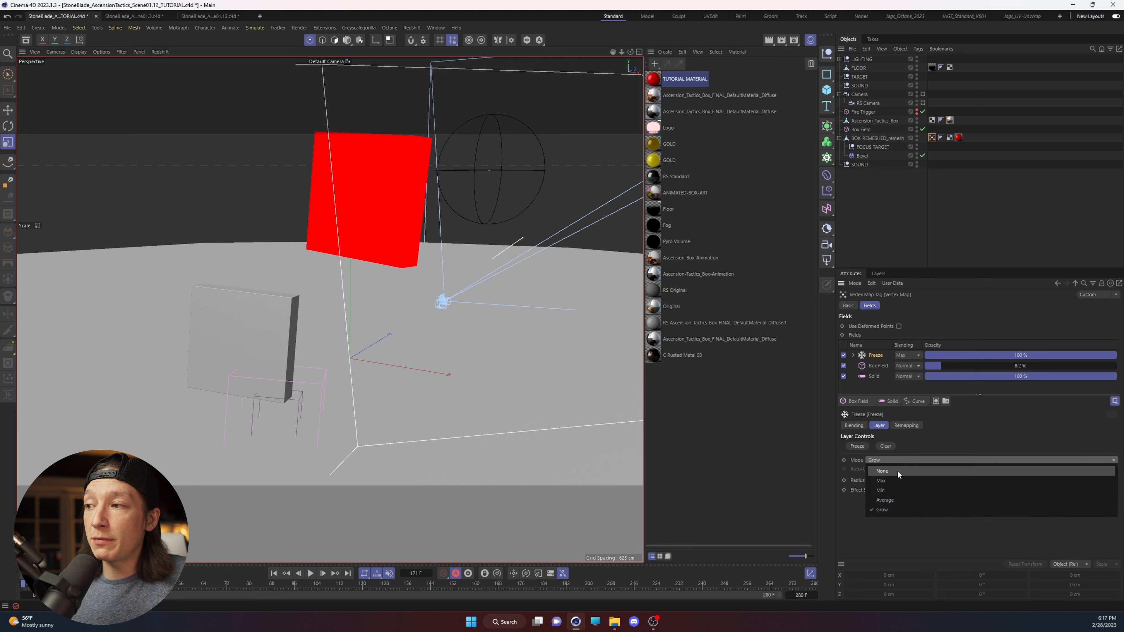
left_click(887, 510)
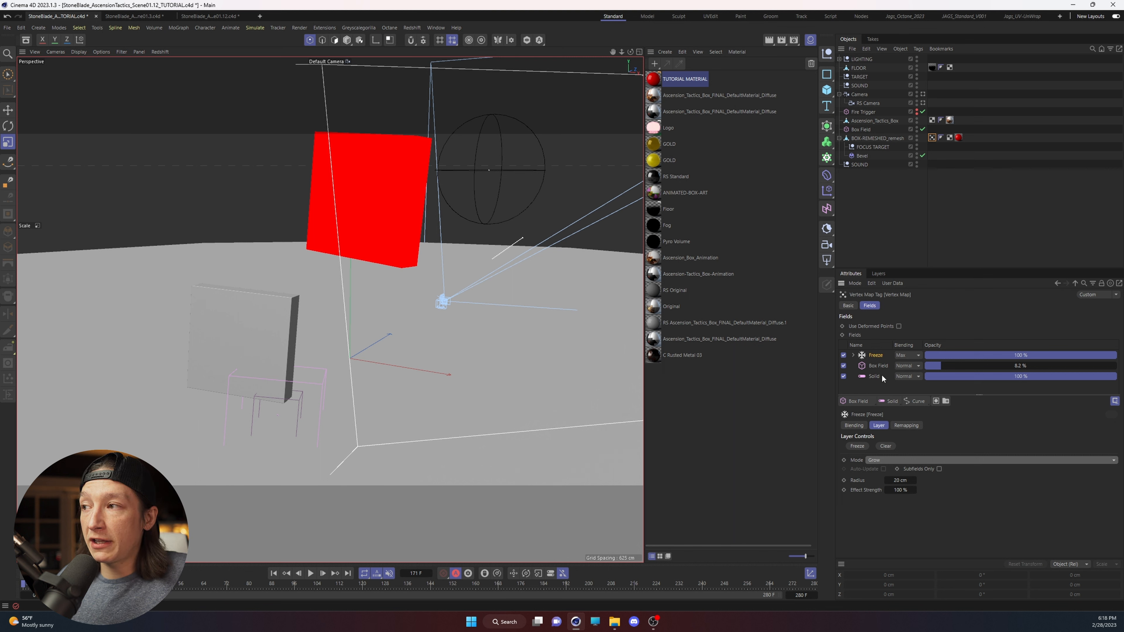
Inspect the Solid layer's settings and play the animation to check how the vertex map spreads over the box.
left_click(874, 376)
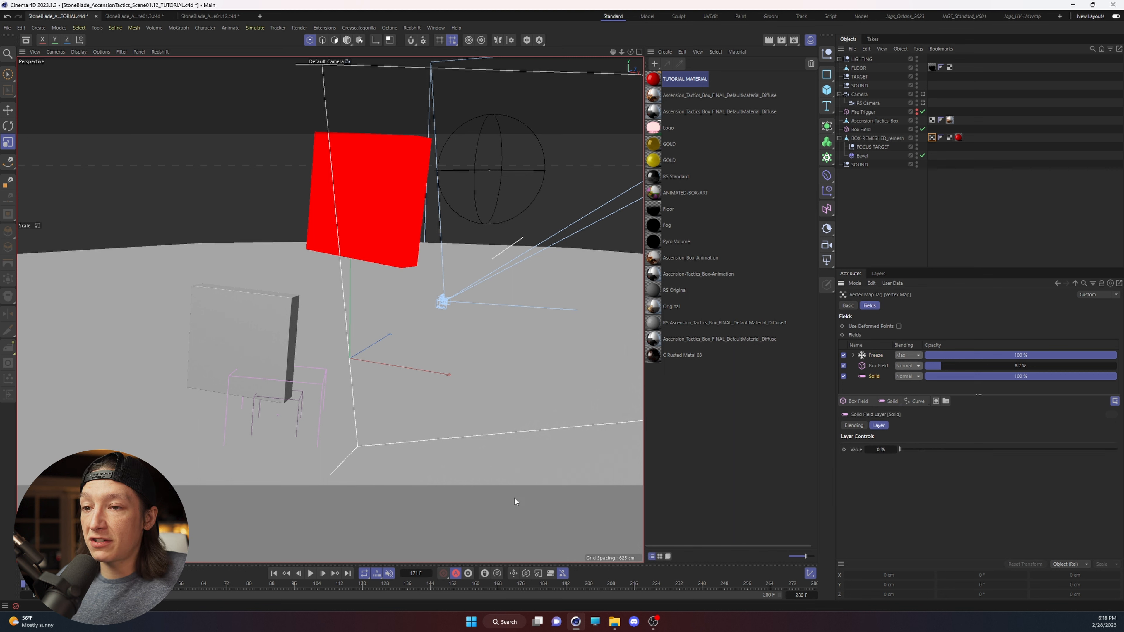
left_click(310, 574)
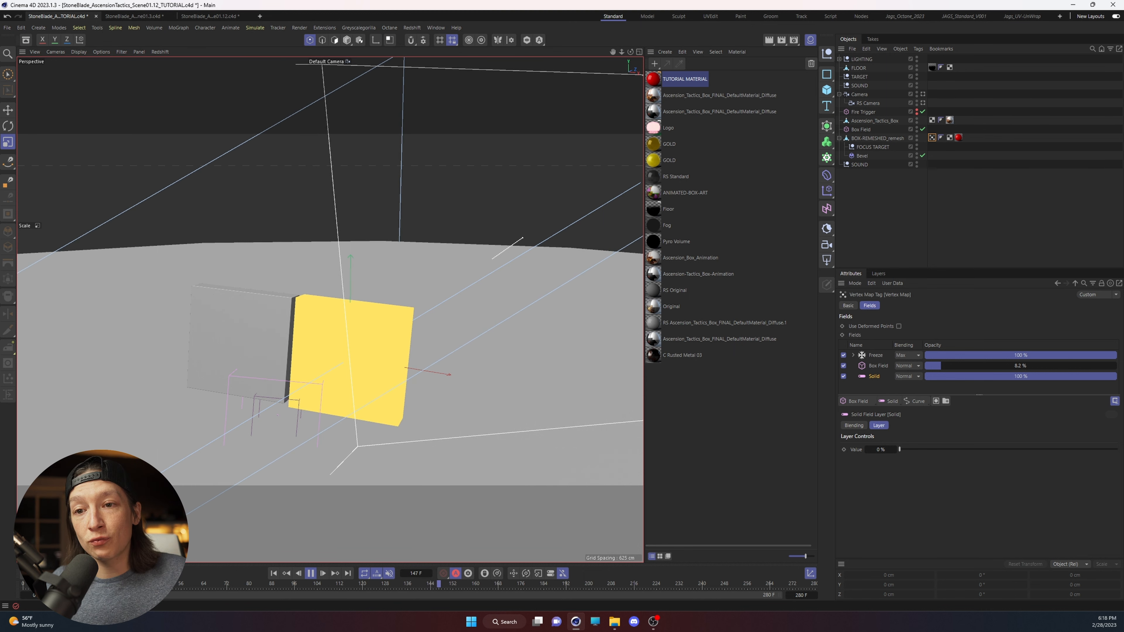
key("F8")
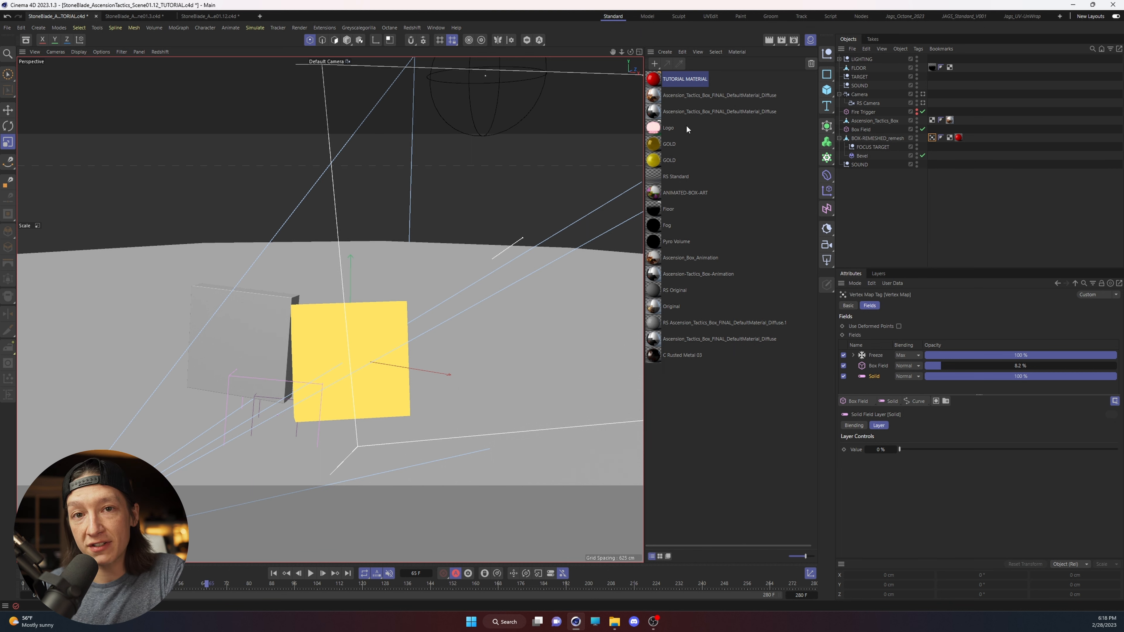
Open TUTORIAL MATERIAL's node graph and add a Vertex Attribute node below the Material Blender.
double_click(657, 84)
left_click_drag(752, 80, 443, 44)
mouse_move(505, 199)
left_mouse_down()
mouse_move(551, 219)
mouse_move(508, 208)
left_mouse_up()
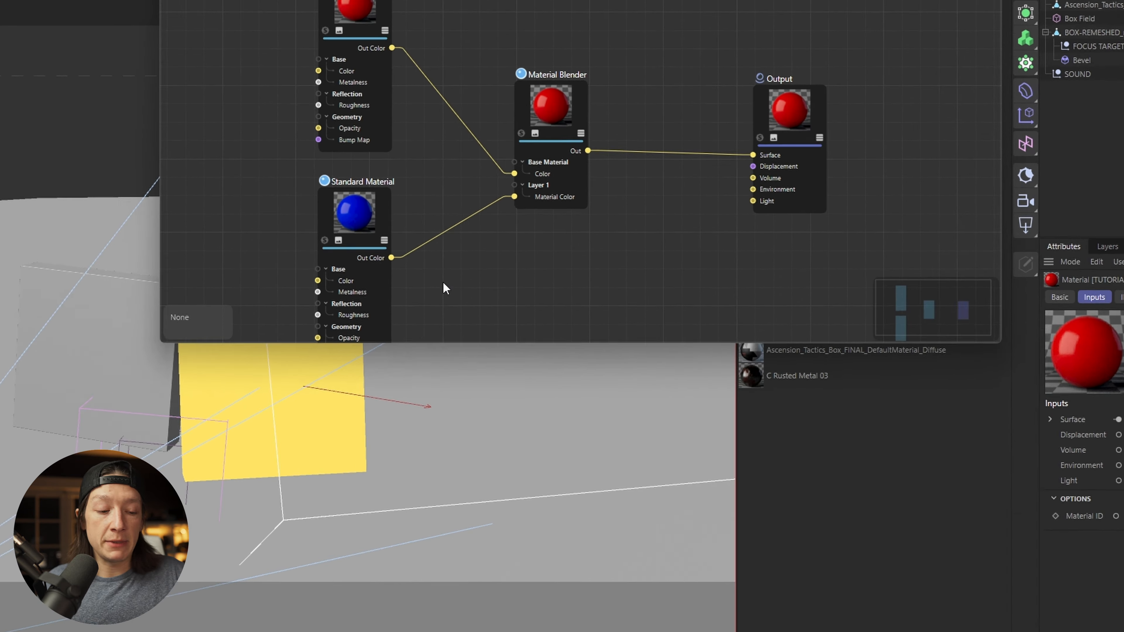
double_click(459, 299)
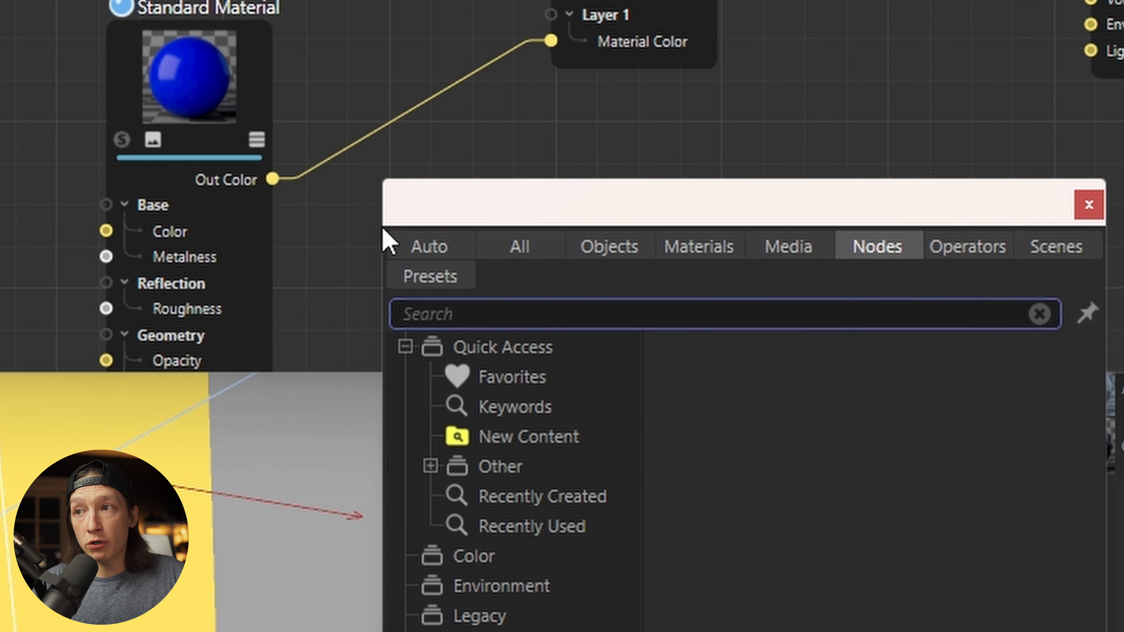
type("vertex")
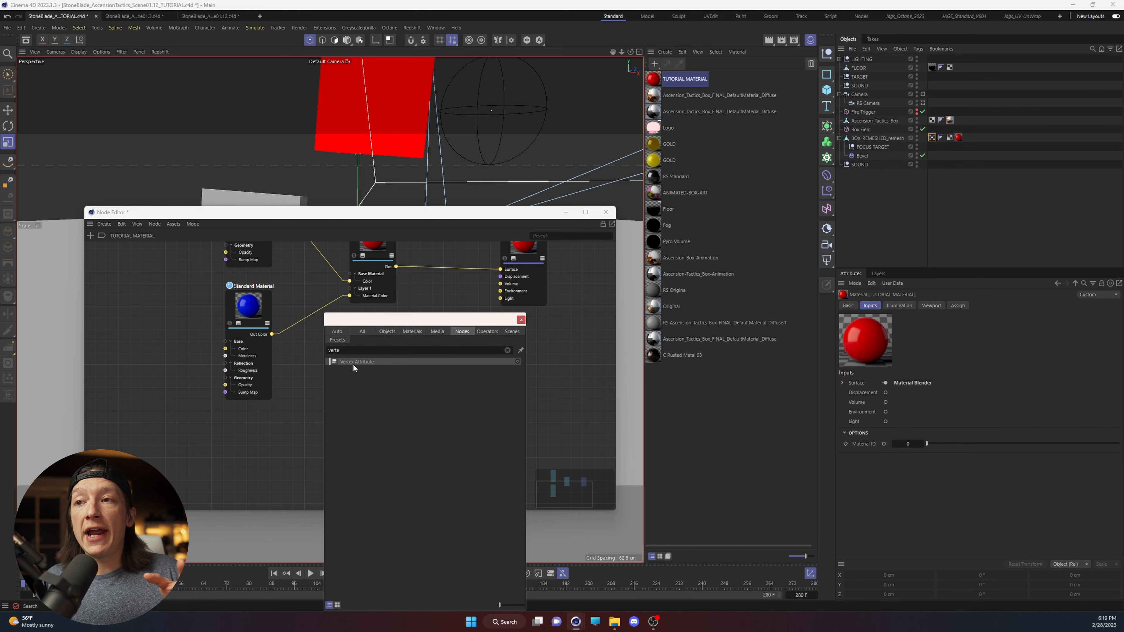
left_click(488, 357)
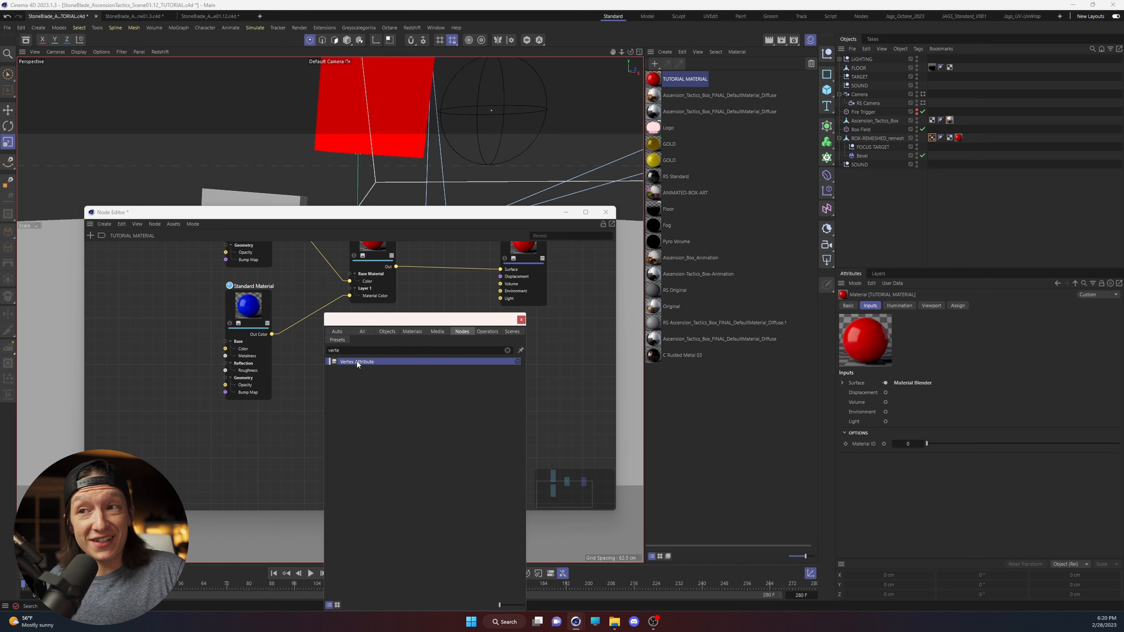
left_click(357, 361)
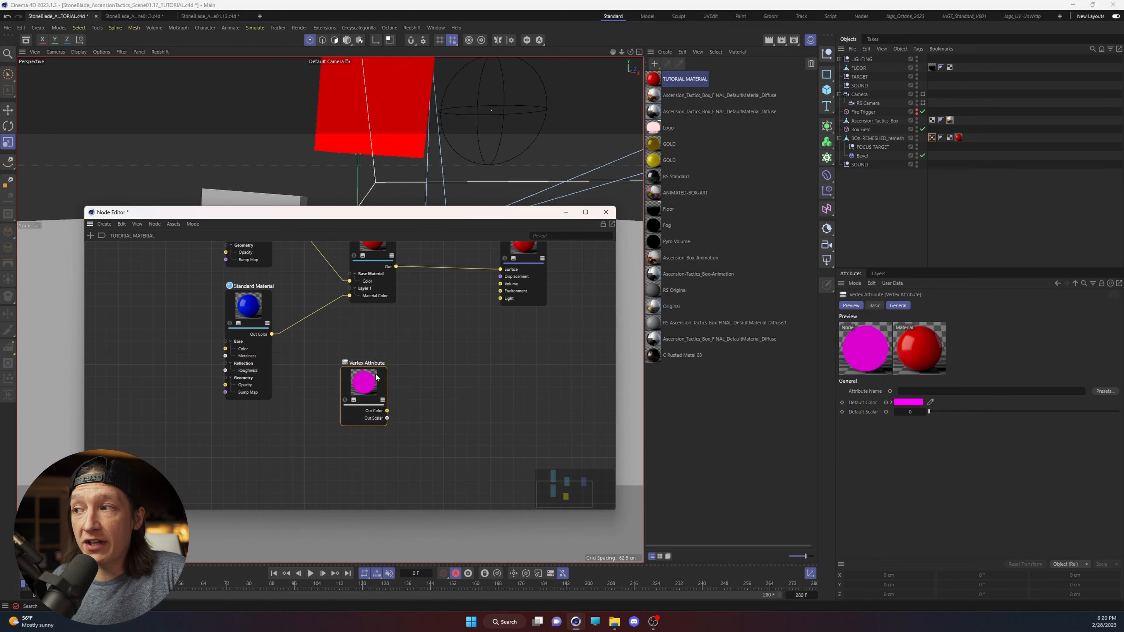
Connect the Vertex Attribute node's Out Color to the Blend Color of the Material Blender's Layer 1.
left_click_drag(357, 360, 373, 248)
mouse_move(414, 271)
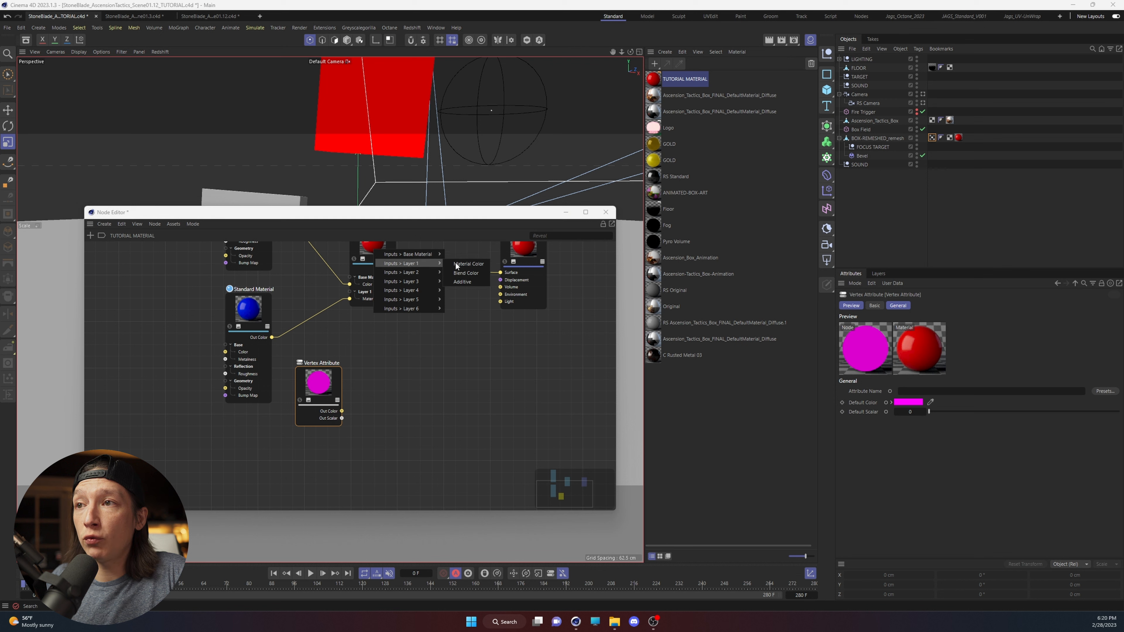
left_click(466, 282)
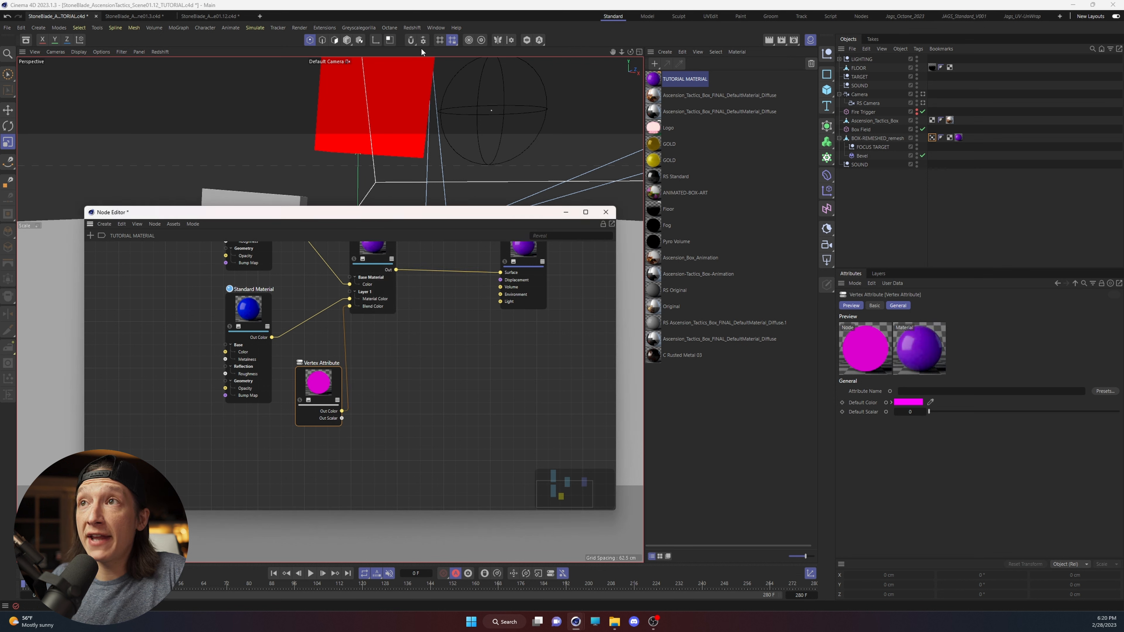
Open the Redshift RenderView, dock it beneath the object attributes, and start the interactive render.
left_click(413, 29)
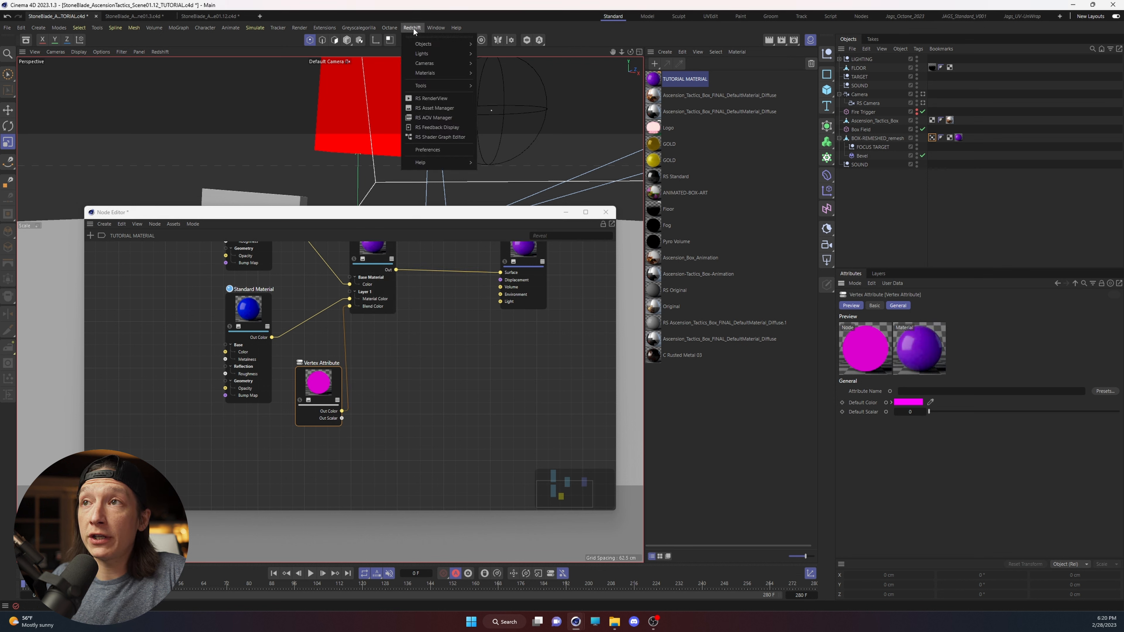
left_click(436, 98)
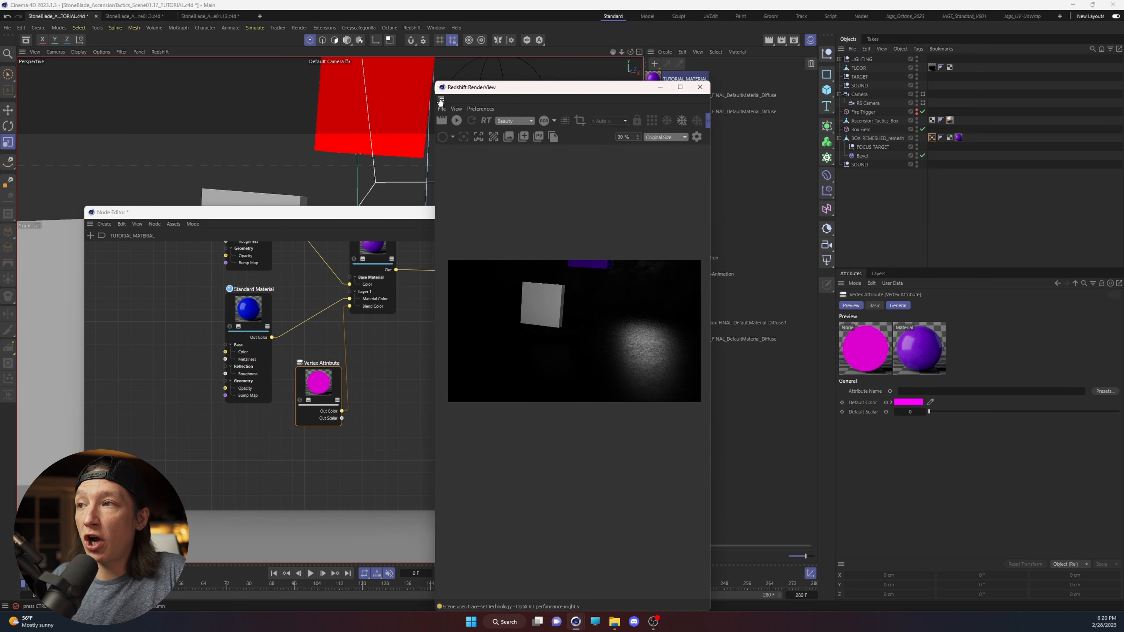
left_click_drag(440, 100, 878, 544)
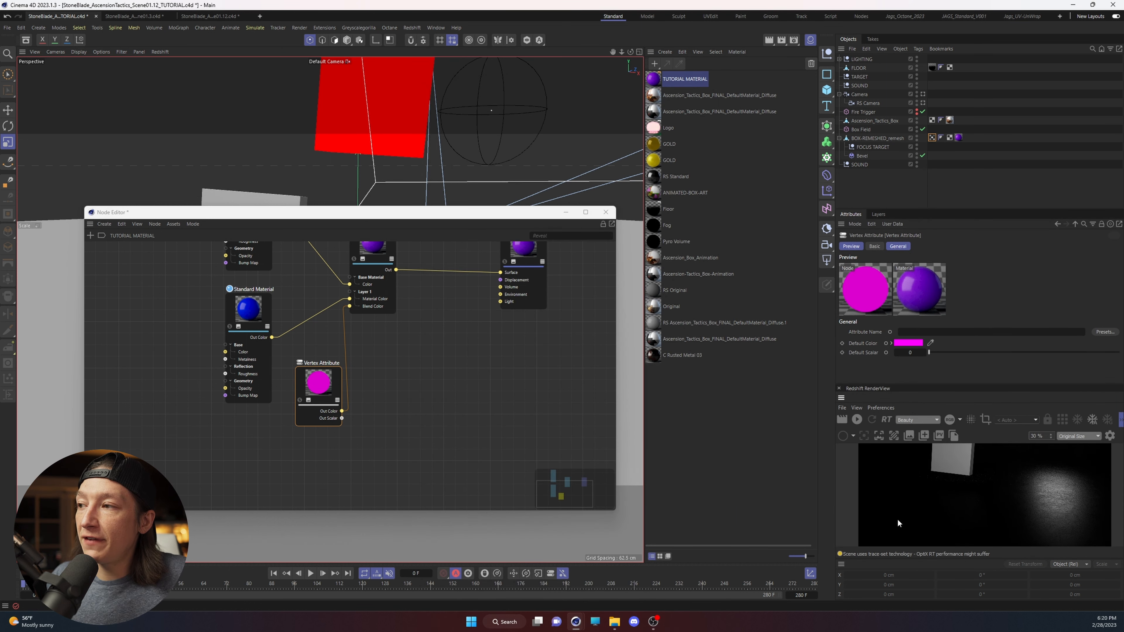
left_click(857, 420)
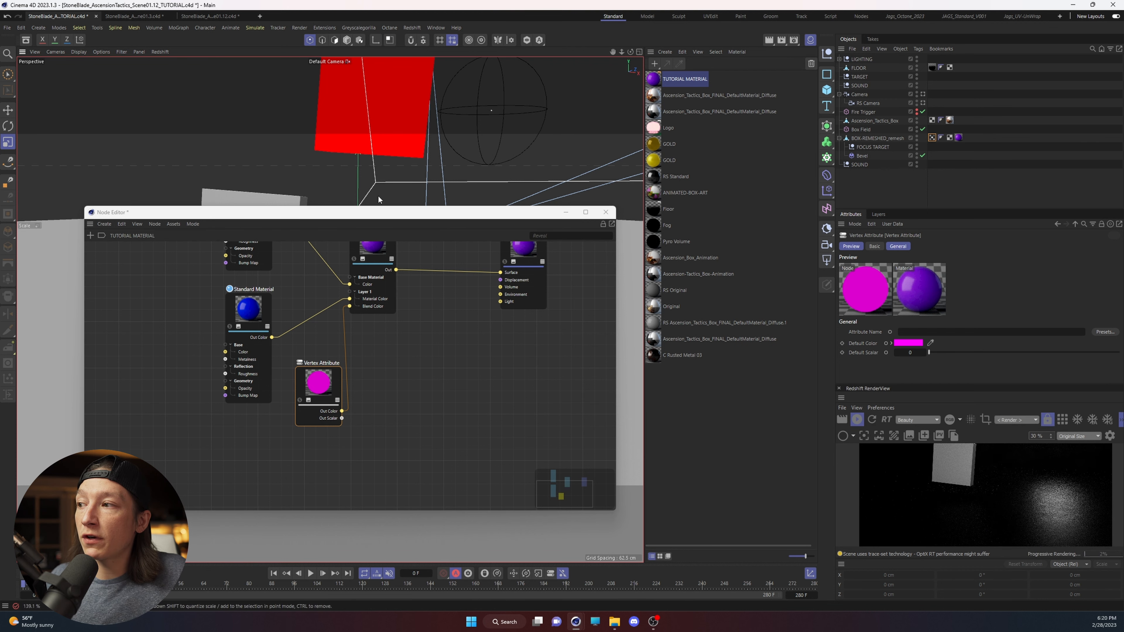
Uncover the viewport and frame the remeshed box up close to examine its material in the live render.
left_click_drag(379, 213, 580, 447)
left_click_drag(329, 309, 350, 423, "alt")
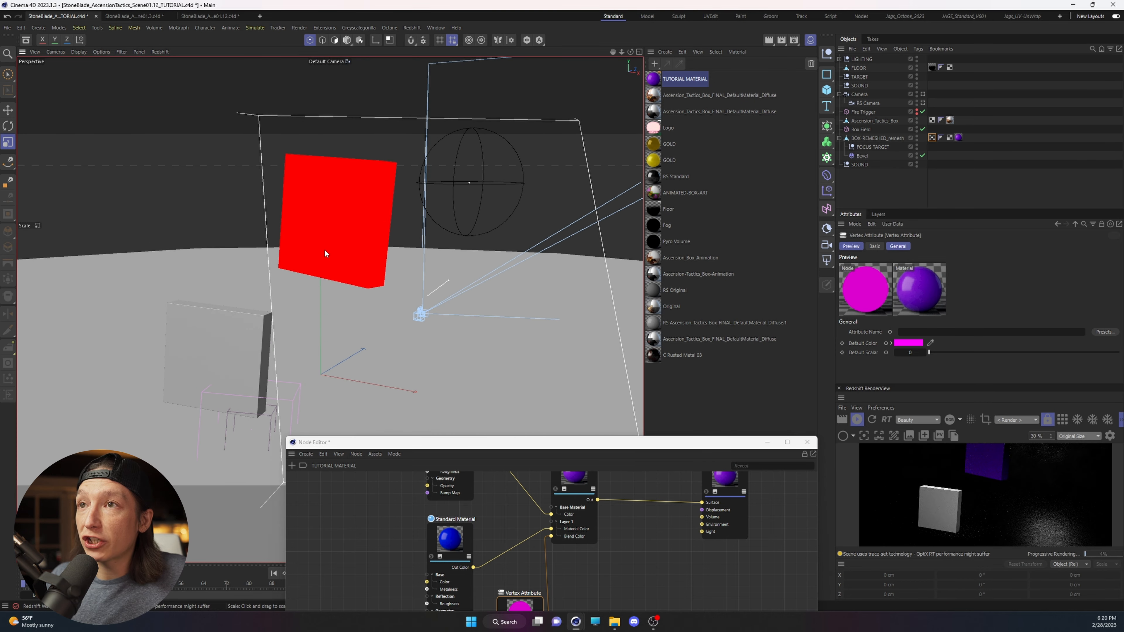
left_click_drag(326, 251, 319, 308, "alt")
scroll(981, 478, "up", 2)
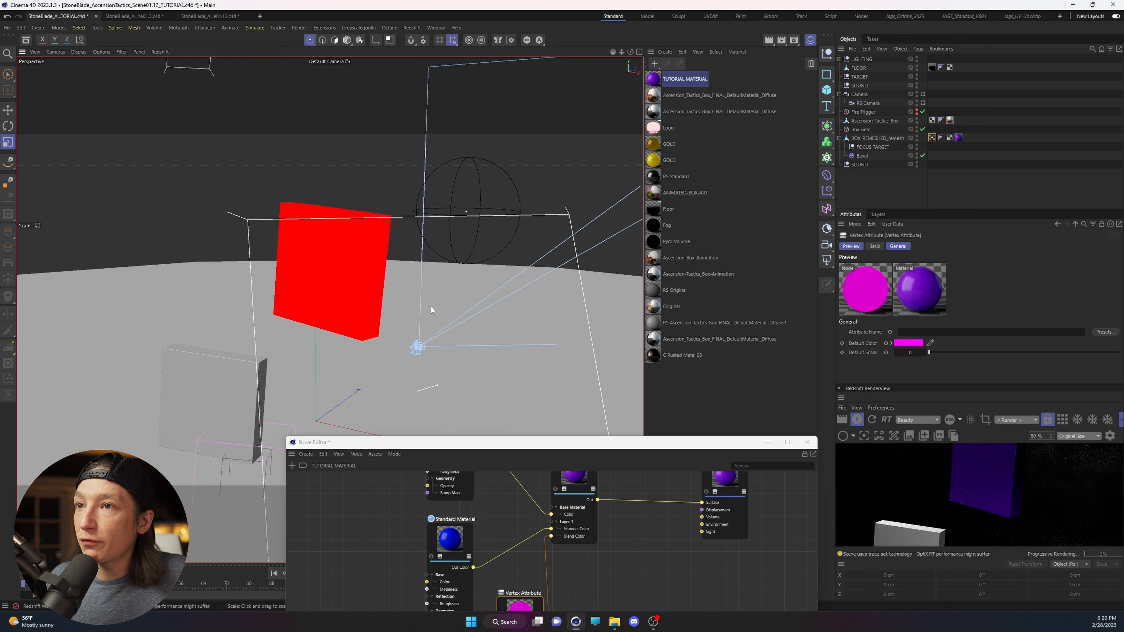
right_click_drag(333, 272, 403, 259, "alt")
left_click_drag(358, 272, 417, 253, "alt")
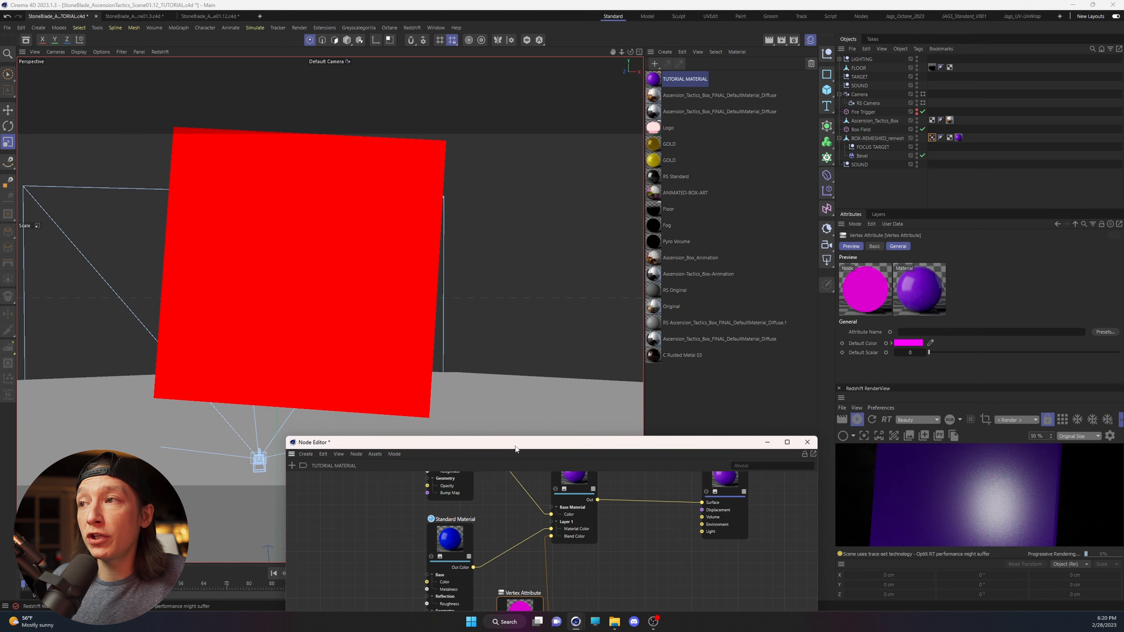
Rename the remeshed box's vertex map tag as Texture Reveal.
left_click_drag(516, 447, 406, 275)
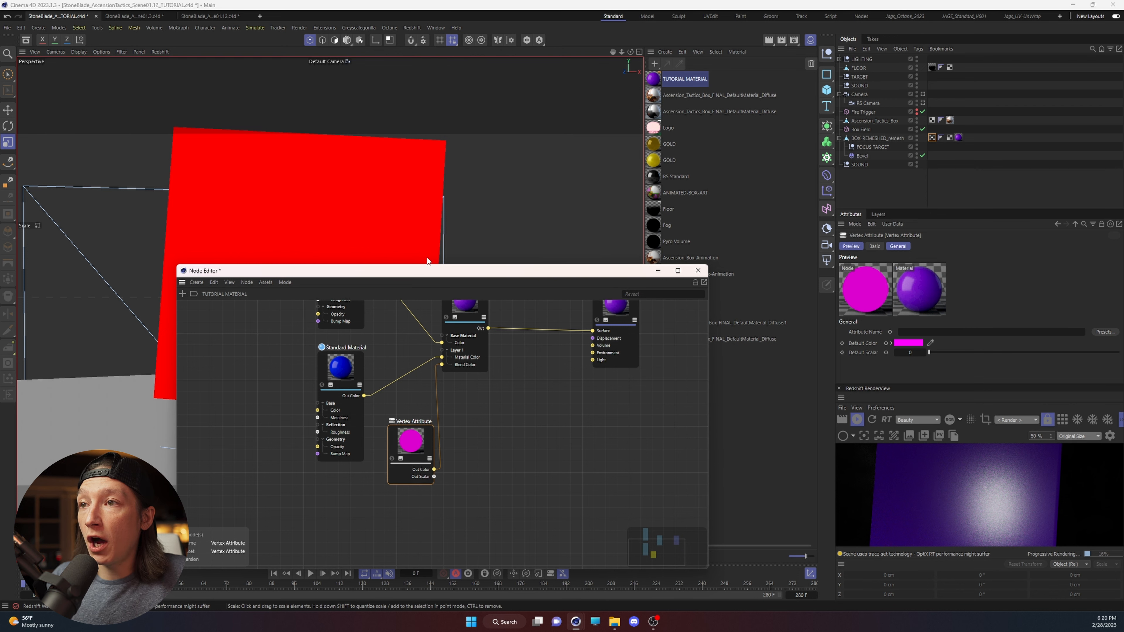
left_click_drag(452, 276, 284, 291)
left_click(932, 138)
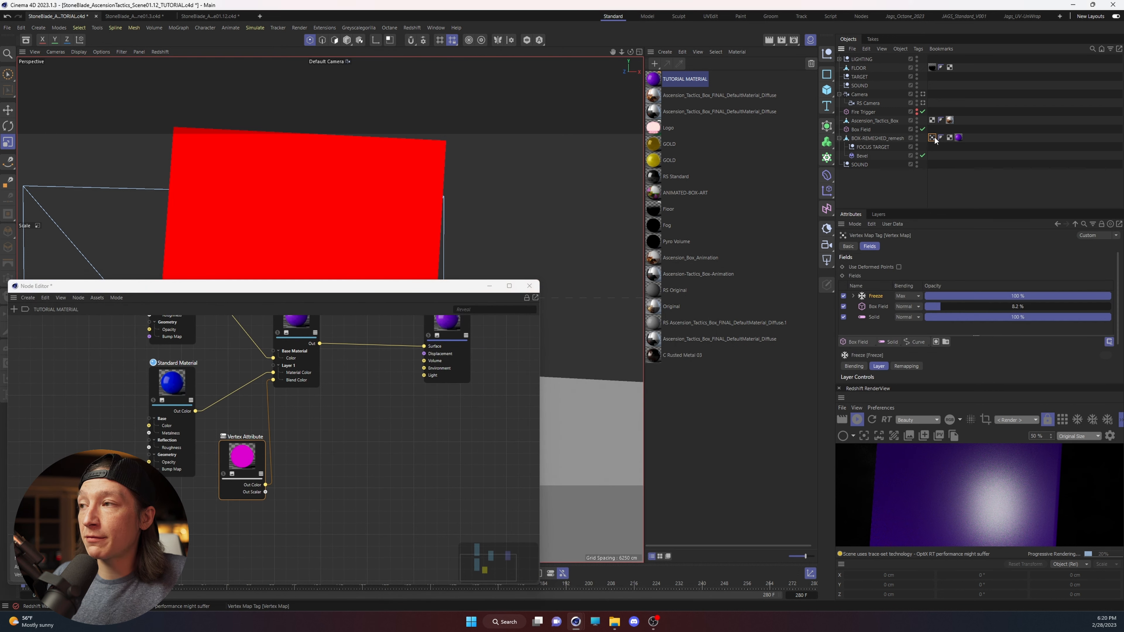
left_click(848, 246)
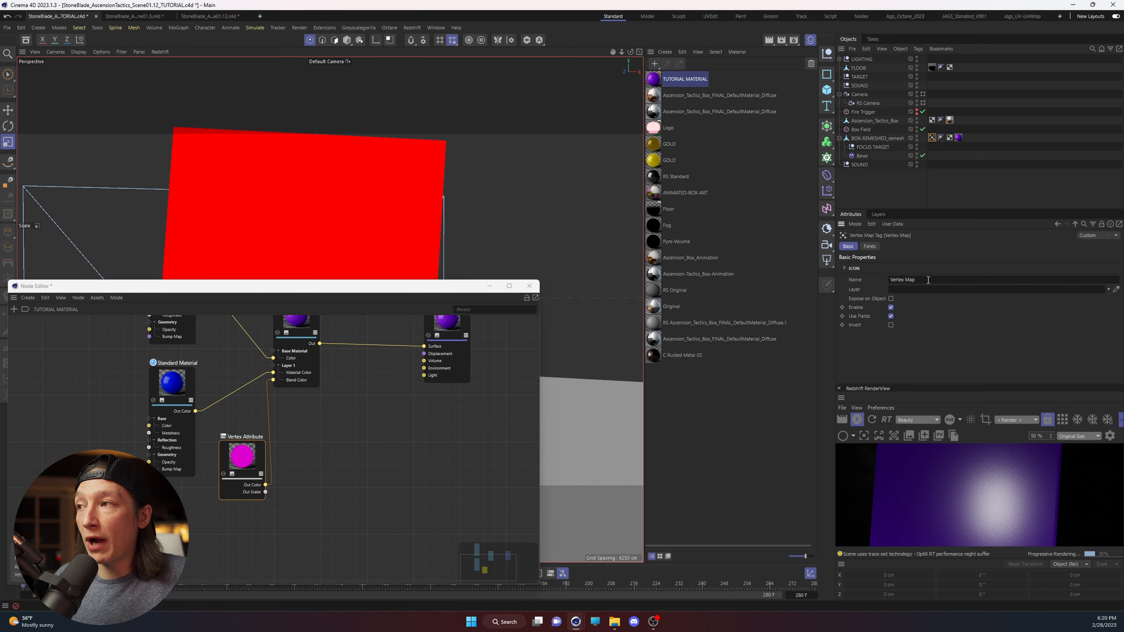
left_click_drag(921, 279, 847, 279)
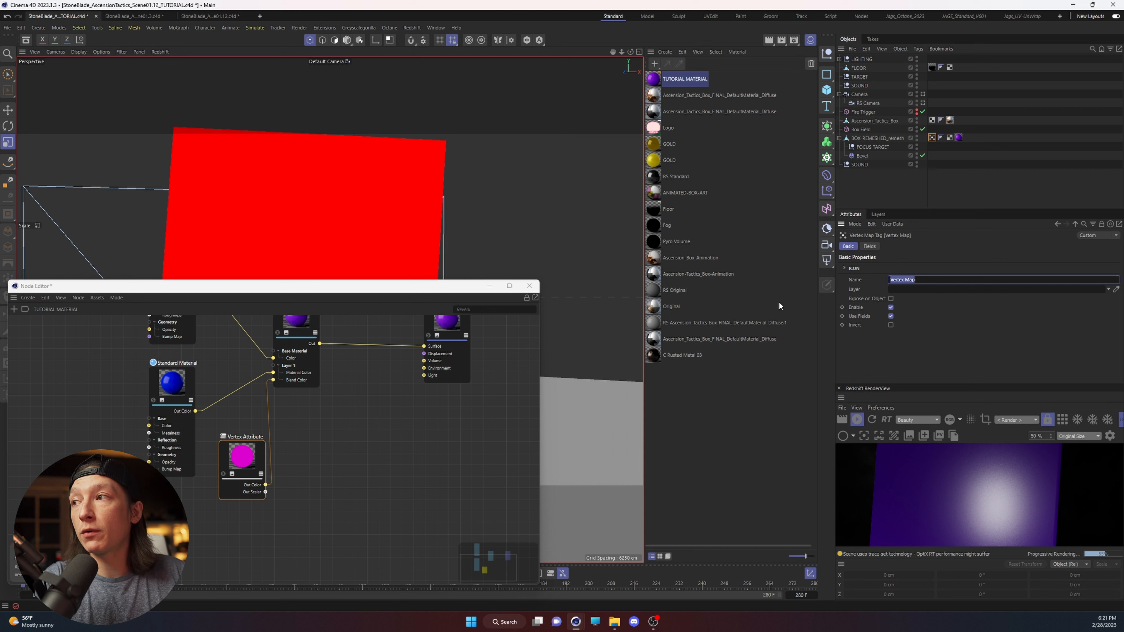
type("Texture")
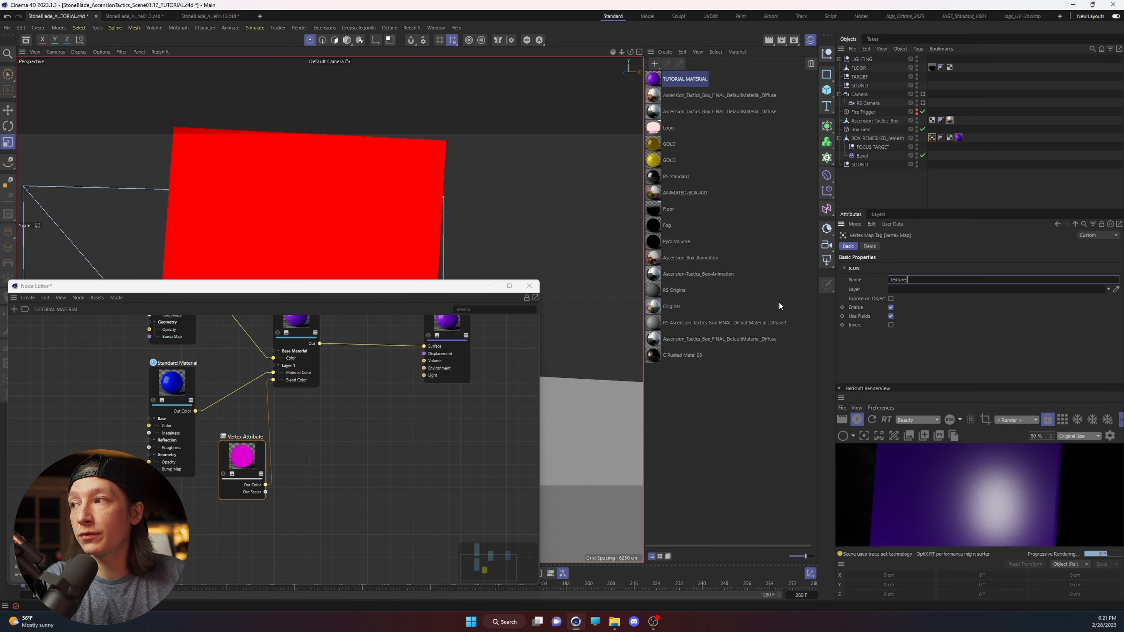
type(" Reveal")
key("Return")
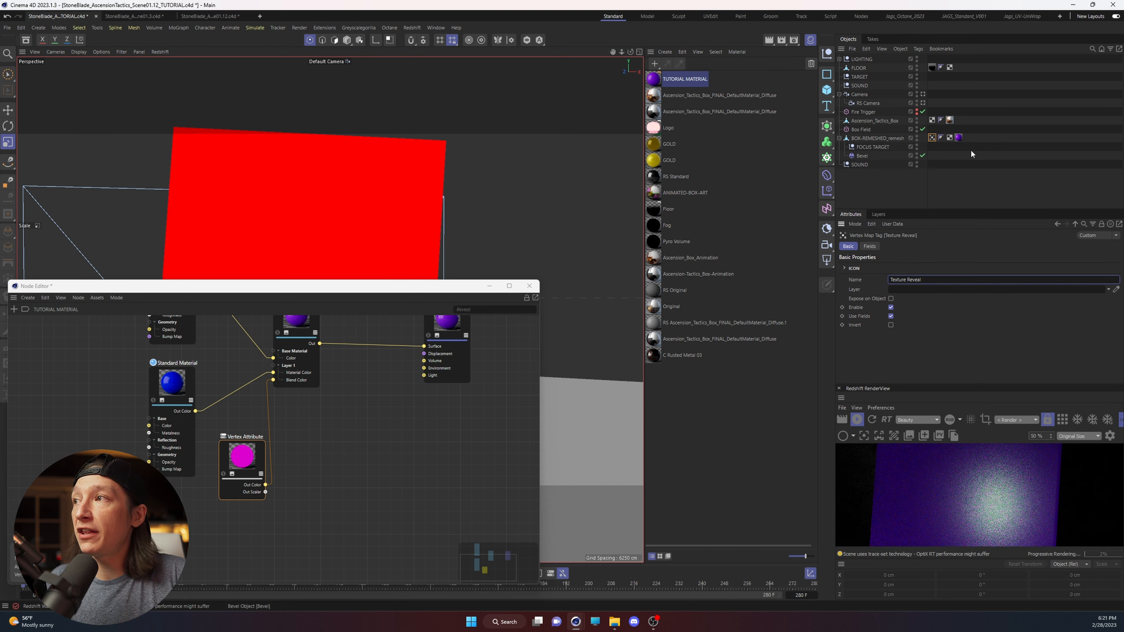
Assign the Texture Reveal vertex map as the Vertex Attribute node's Attribute Name.
left_click(934, 138)
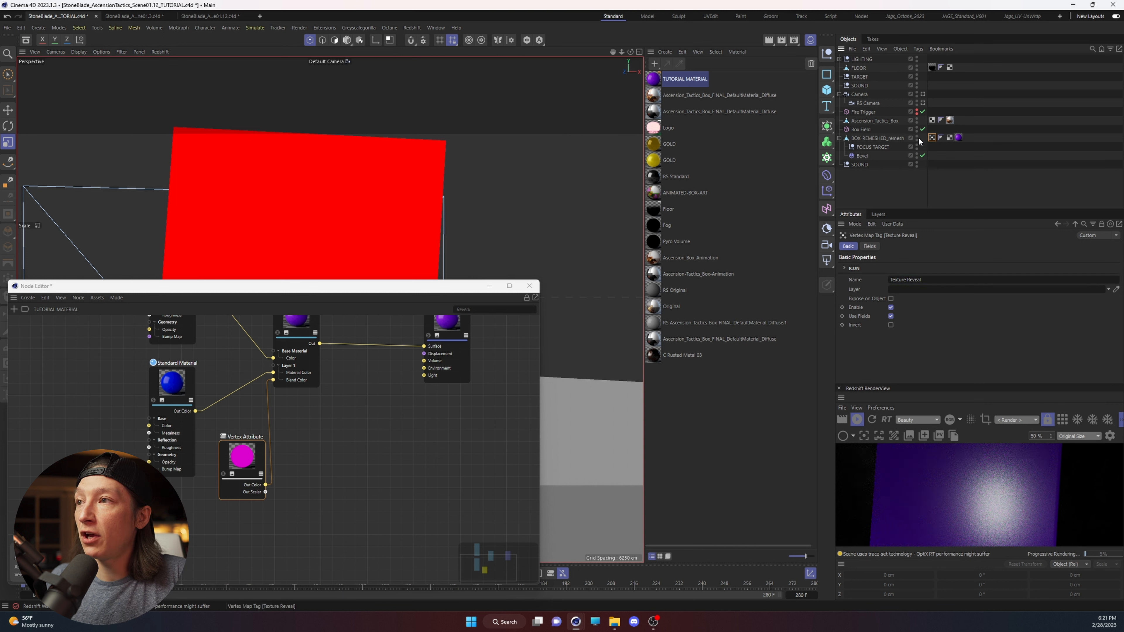
left_click(247, 460)
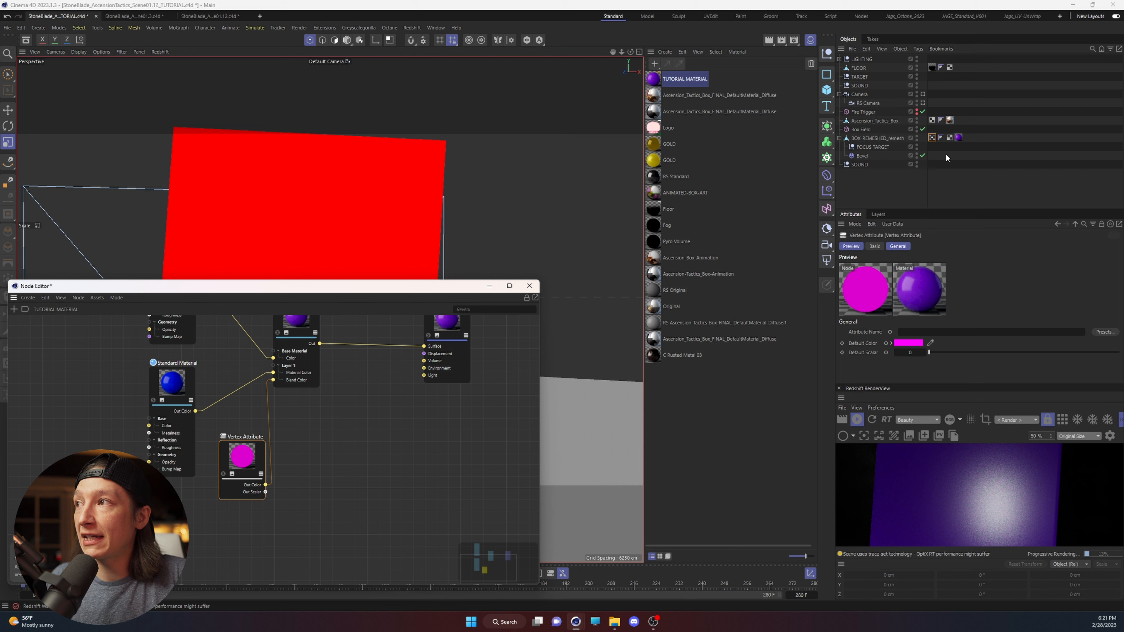
left_click_drag(932, 137, 922, 295)
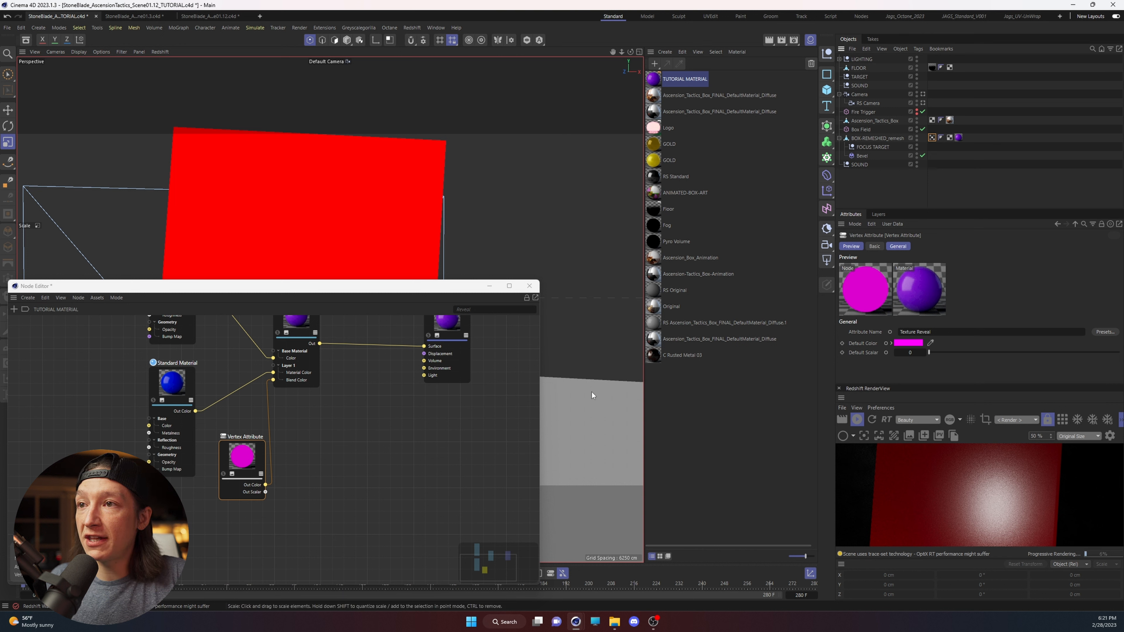
Set the Redshift RenderView's display size to Fit Window.
scroll(969, 500, "down", 1)
scroll(969, 501, "down", 2)
left_click(1079, 436)
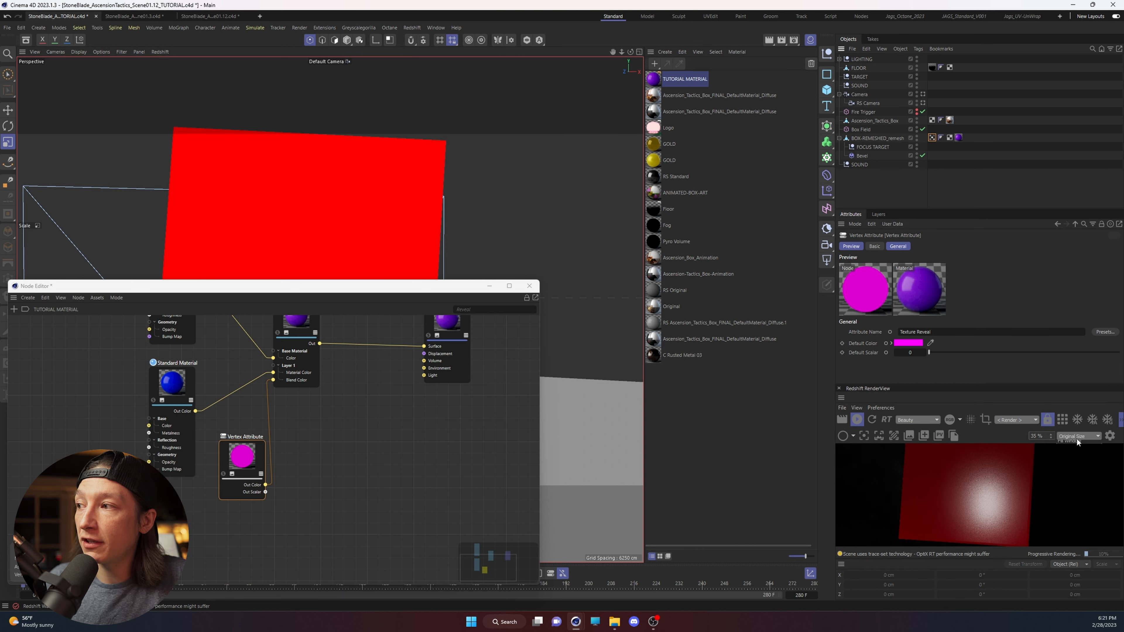
left_click(1070, 455)
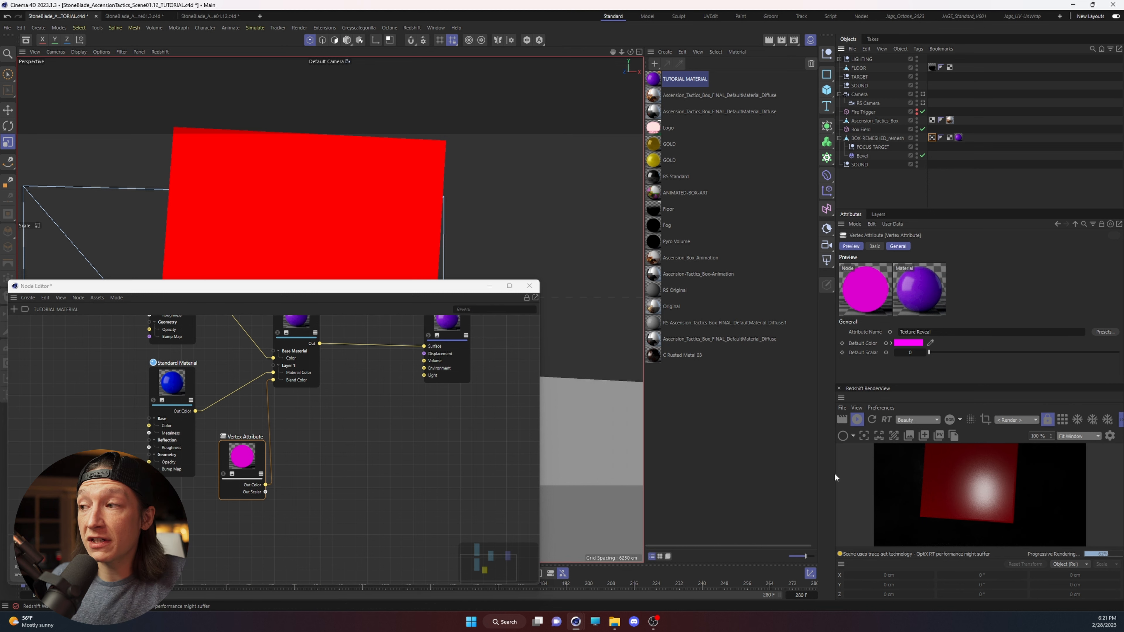
Minimize the node graph, go to frame 110, and compare the box's upper corner in the viewport with the live render.
left_click(489, 288)
left_click_drag(31, 587, 336, 600)
middle_click_drag(355, 447, 370, 348, "alt")
left_click_drag(374, 352, 348, 356, "alt")
middle_click_drag(338, 335, 261, 388, "alt")
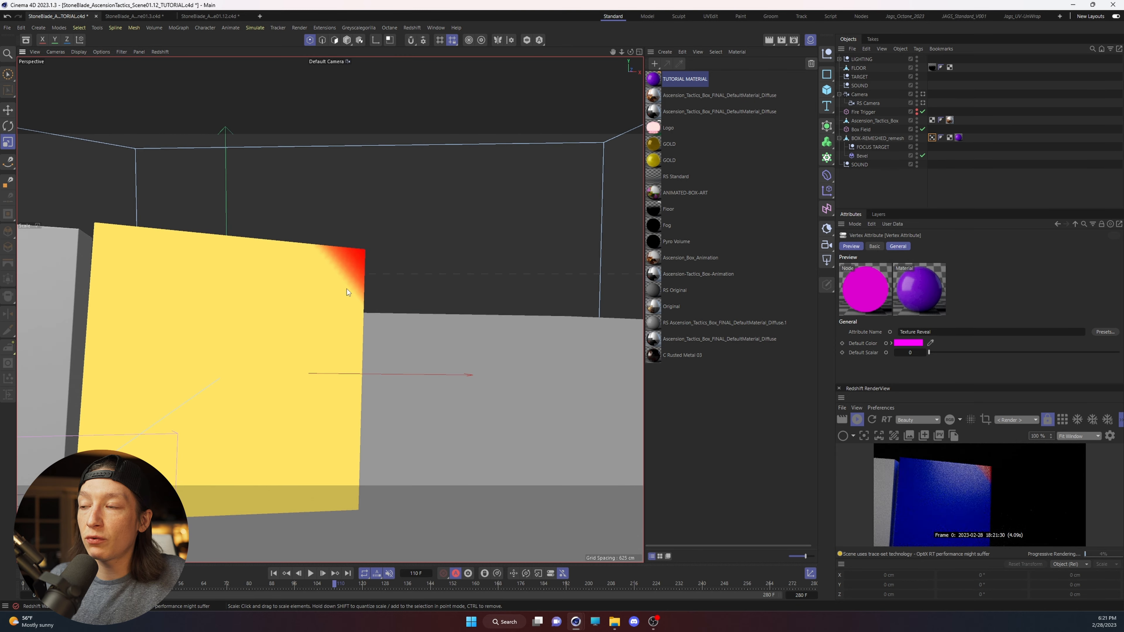
right_click_drag(347, 289, 398, 249, "alt")
left_click_drag(360, 252, 329, 262, "alt")
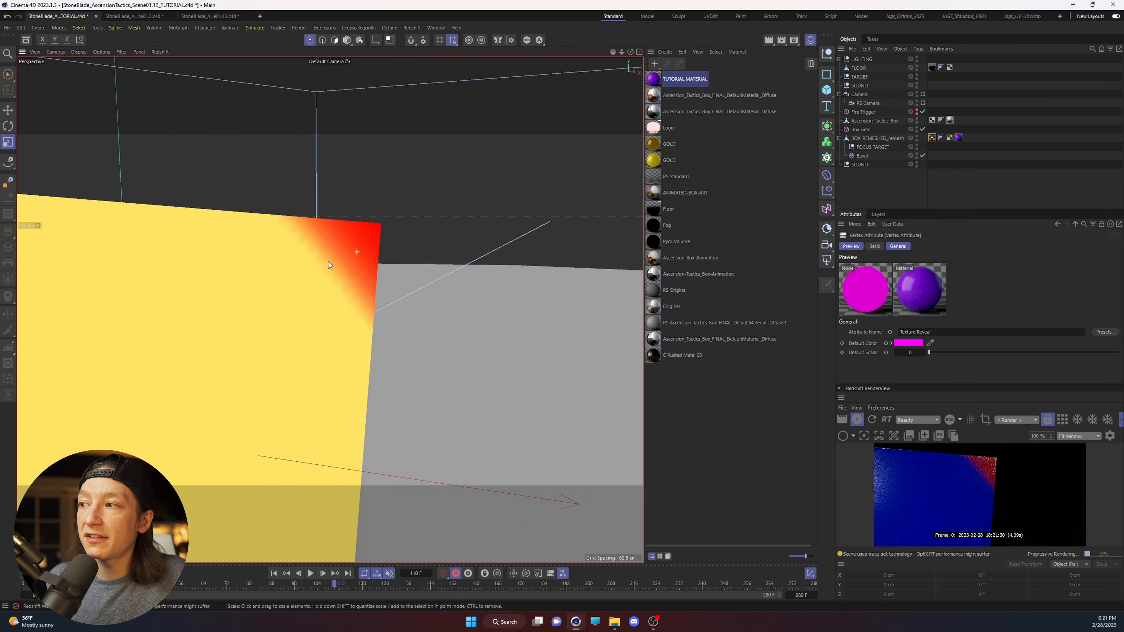
right_click_drag(329, 253, 356, 245, "alt")
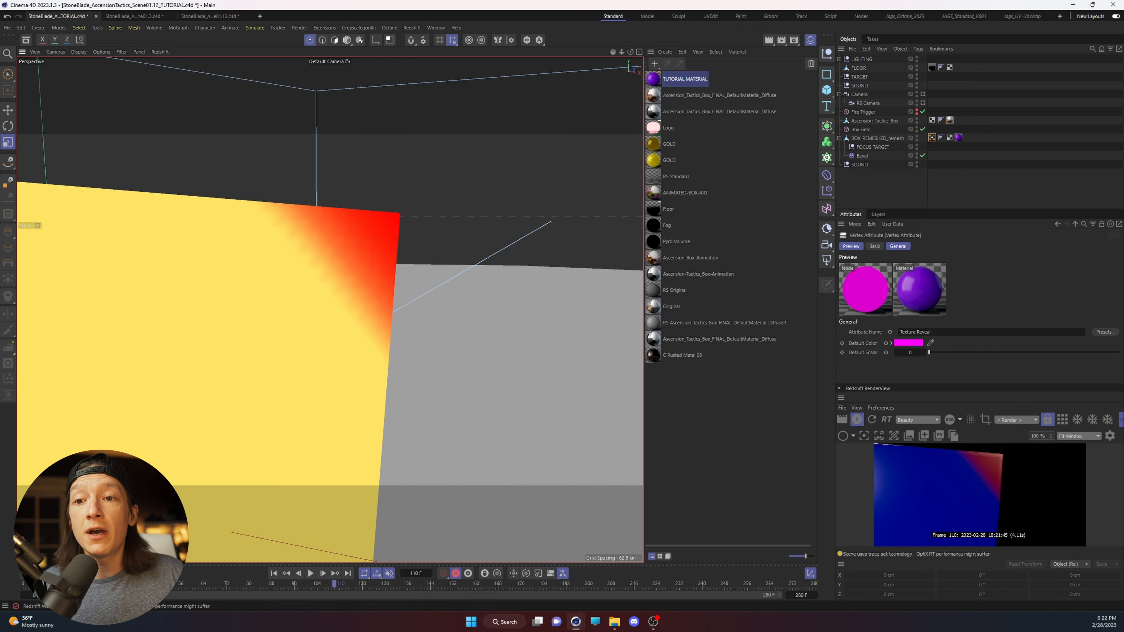
left_click(141, 584)
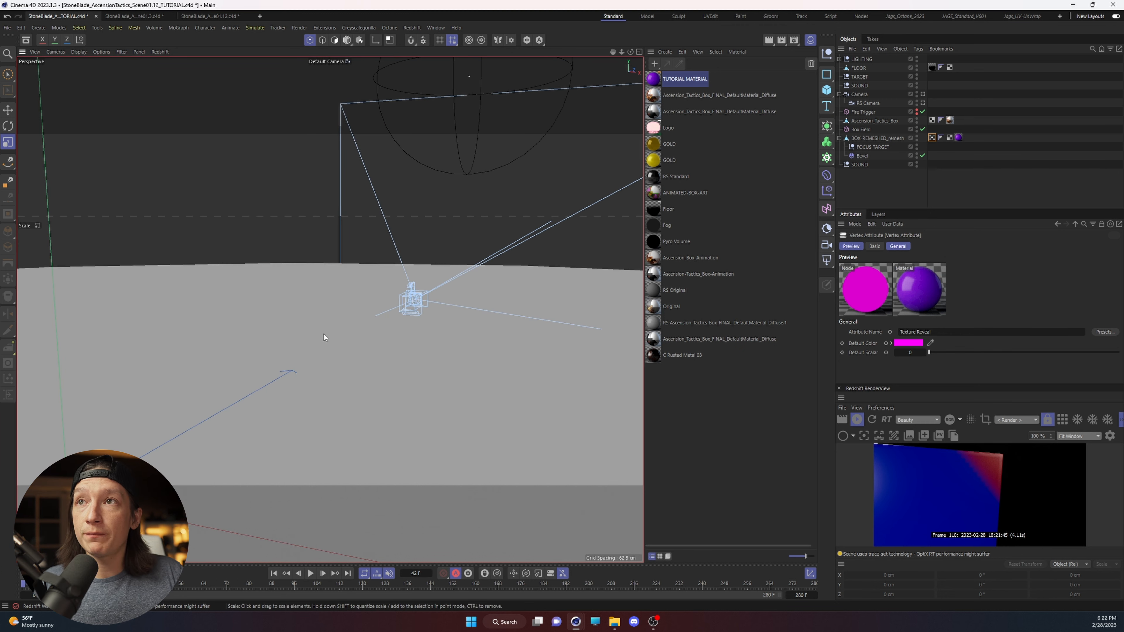
Add a Random Field to the Texture Reveal vertex map's fields on the remeshed box and set its blending to Overlay.
right_click_drag(318, 334, 264, 360, "alt")
left_click_drag(264, 361, 337, 388, "alt")
left_click(932, 137)
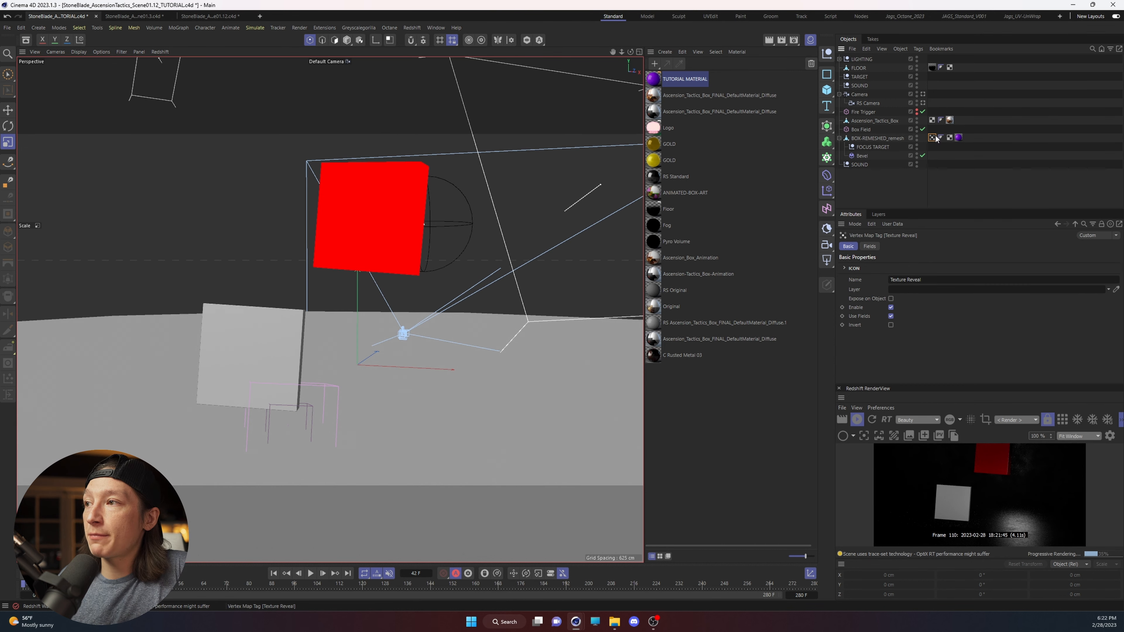
left_click(870, 247)
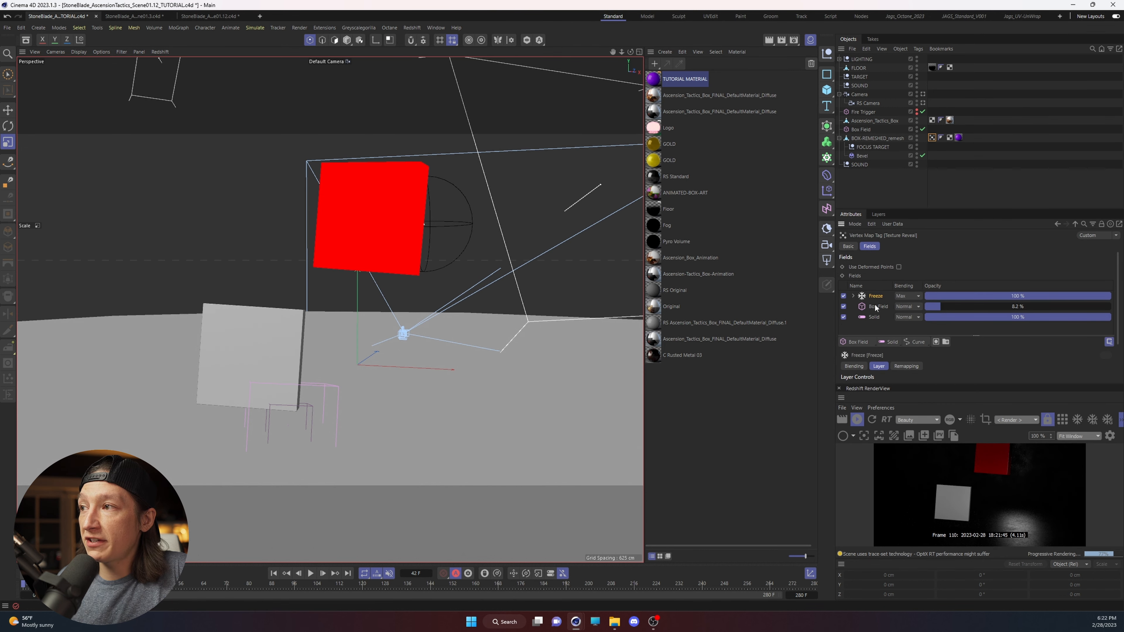
left_click(865, 343)
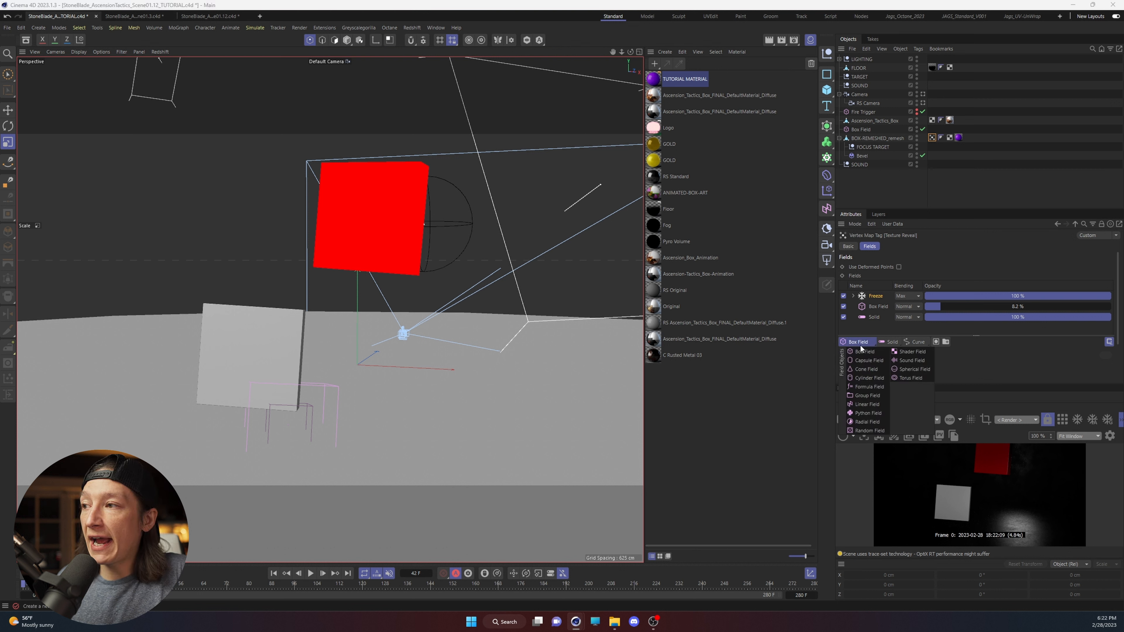
left_click(859, 429)
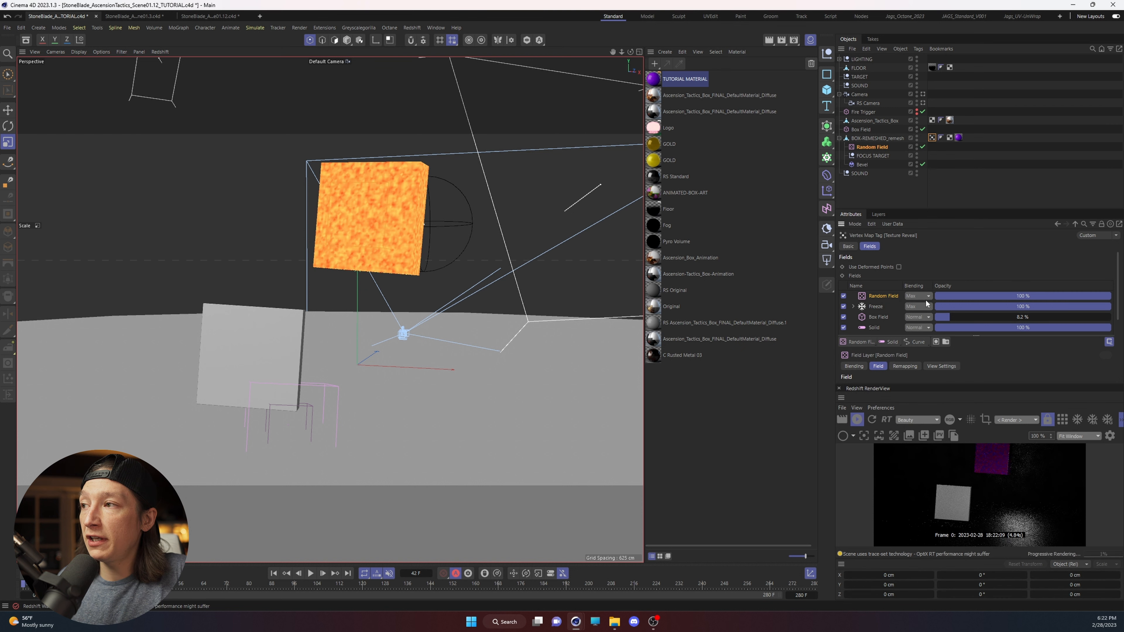
left_click(918, 296)
left_click(917, 367)
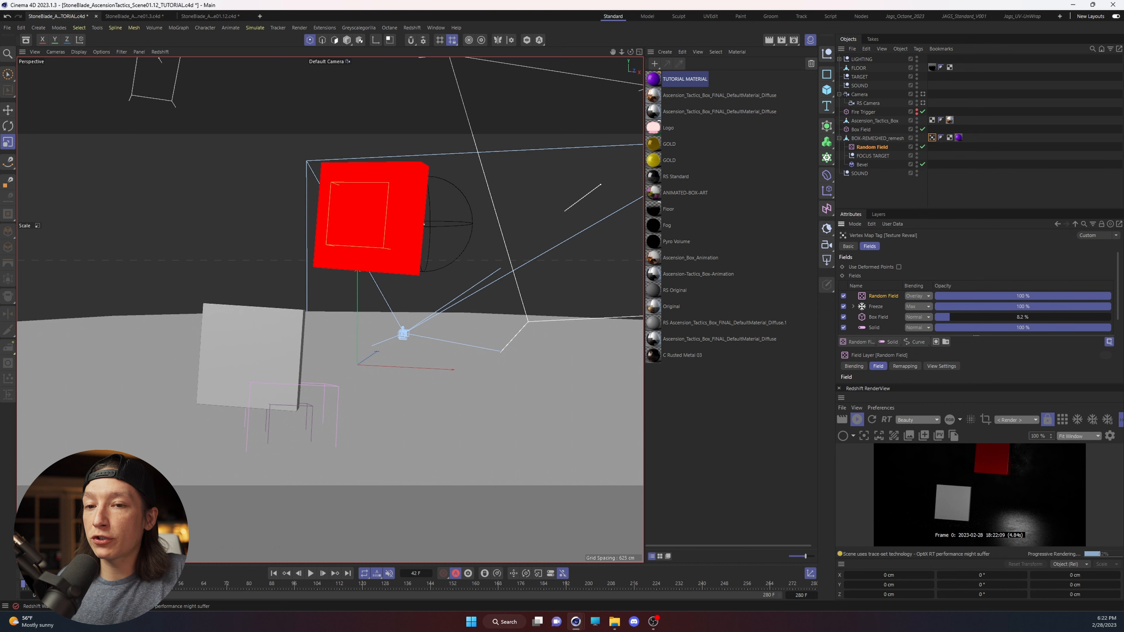
At frame 71, try a noise scale of 20% on the Random Field, and settle on 500%.
left_click_drag(140, 585, 224, 594)
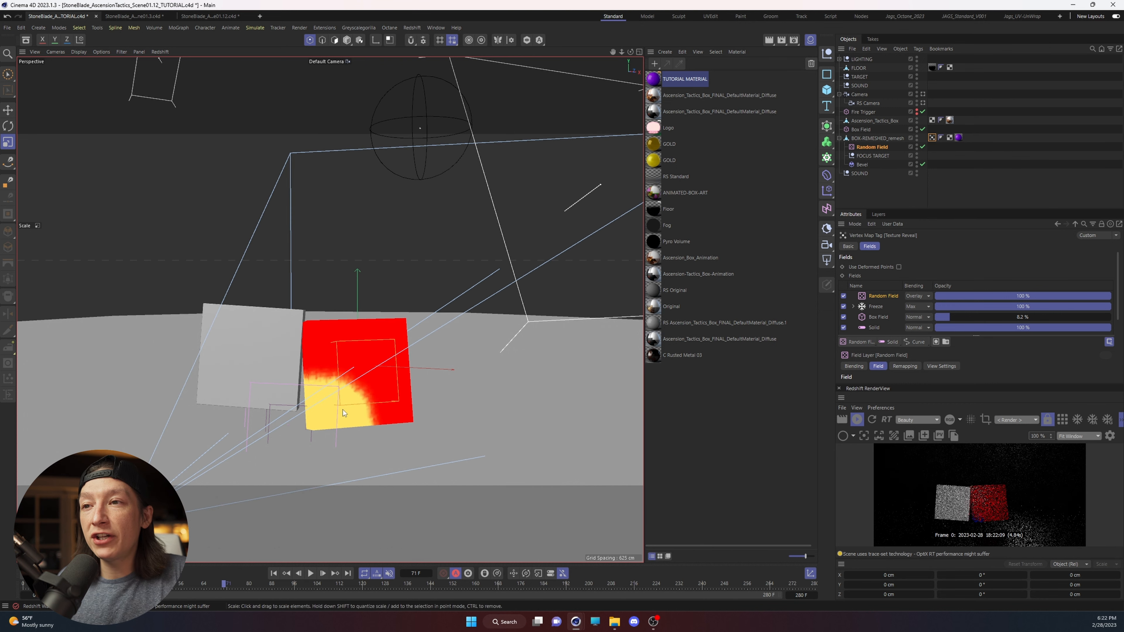
scroll(353, 381, "up", 5)
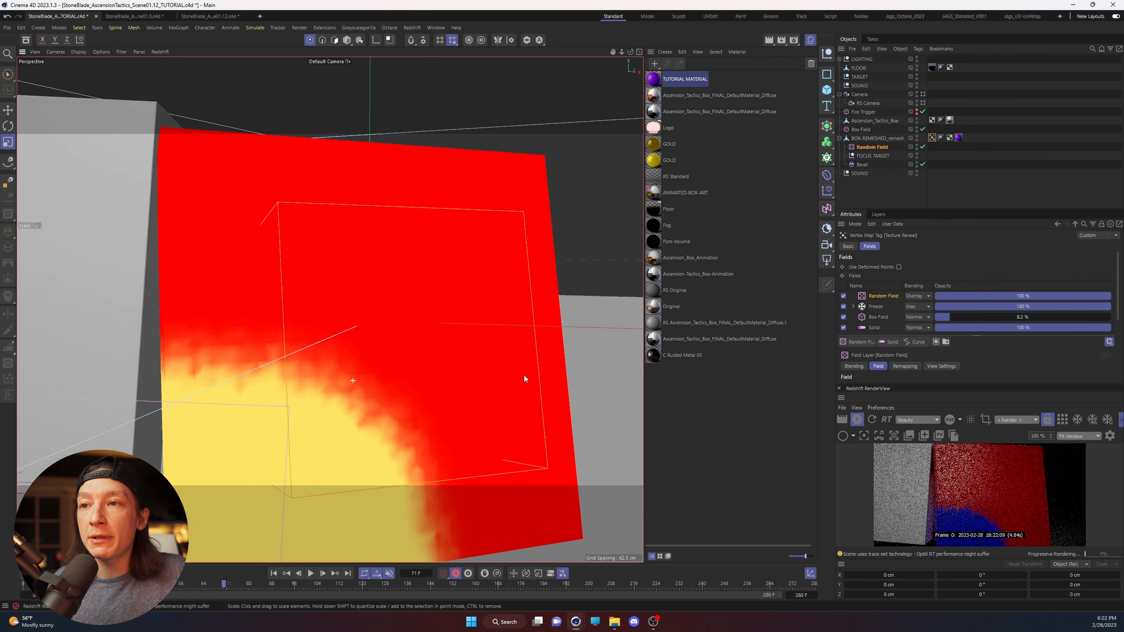
scroll(531, 377, "down", 6)
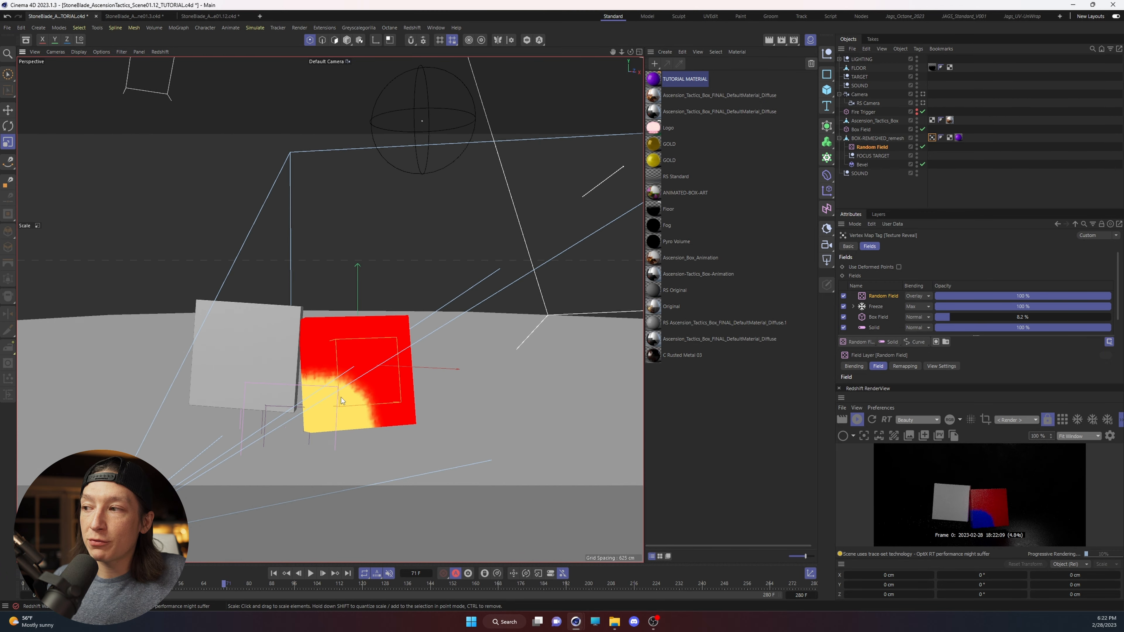
scroll(338, 394, "up", 1)
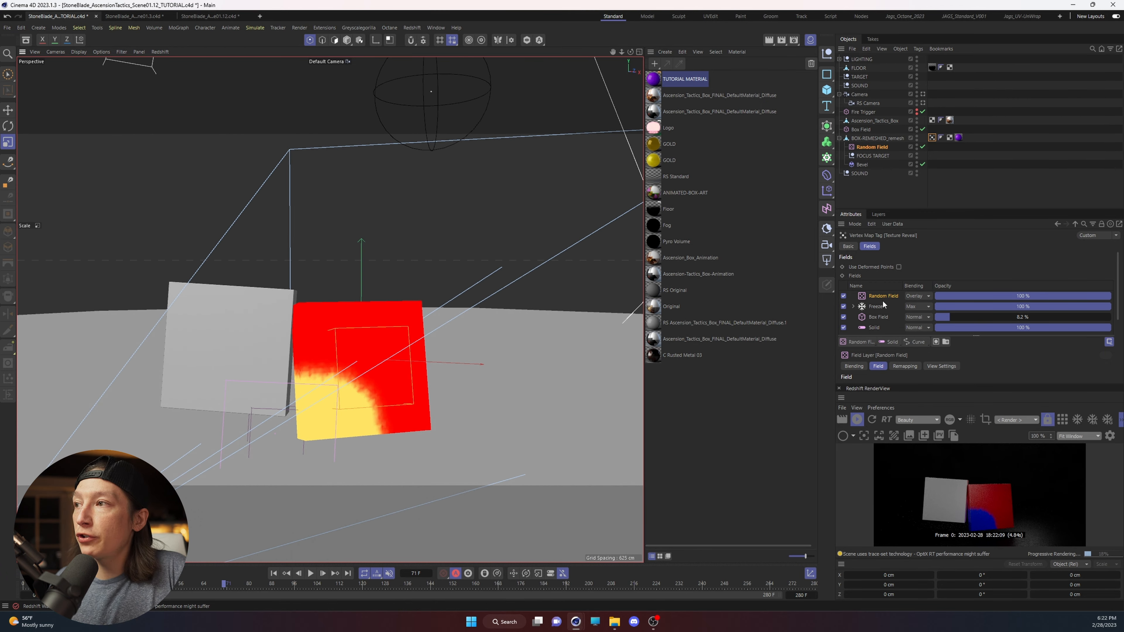
left_click(871, 147)
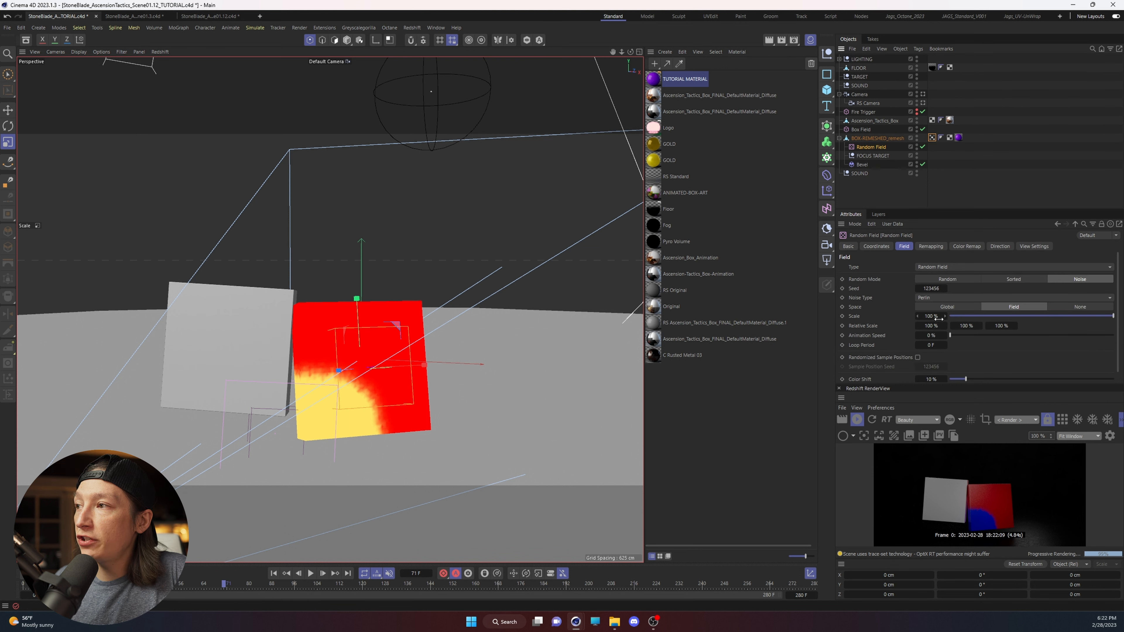
left_click(917, 315)
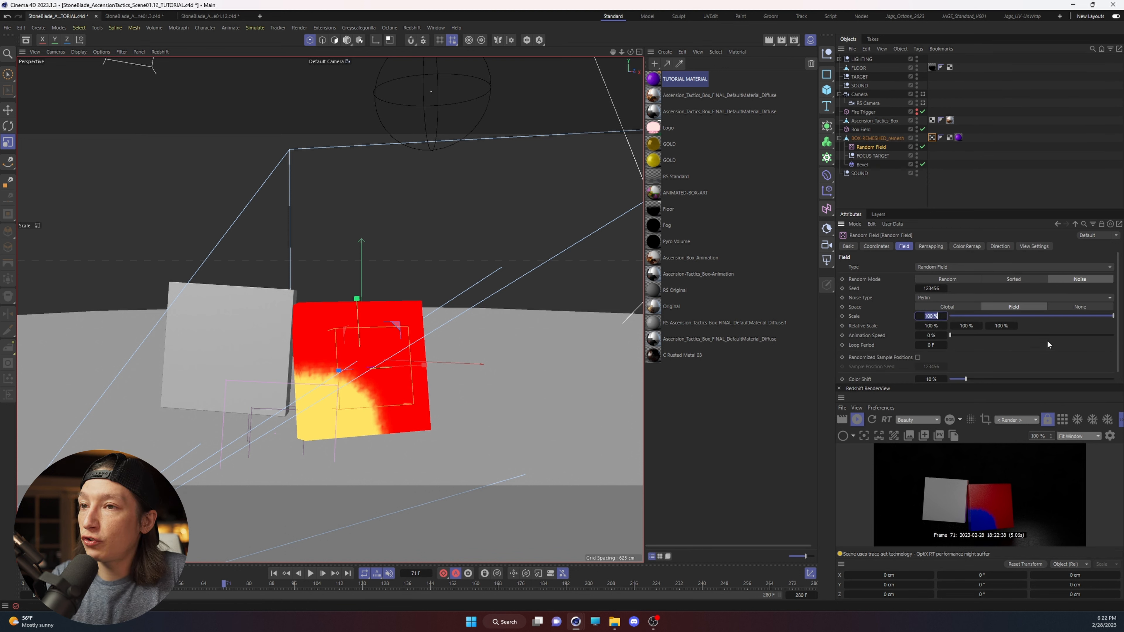
type("20")
key("Return")
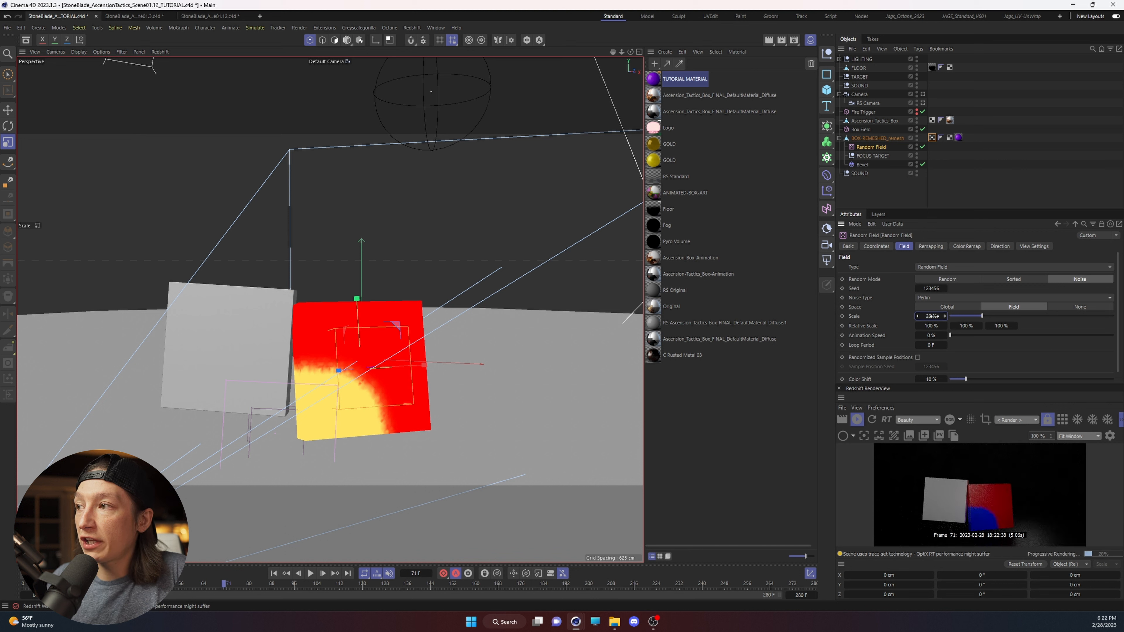
left_click(932, 316)
type("500")
key("Return")
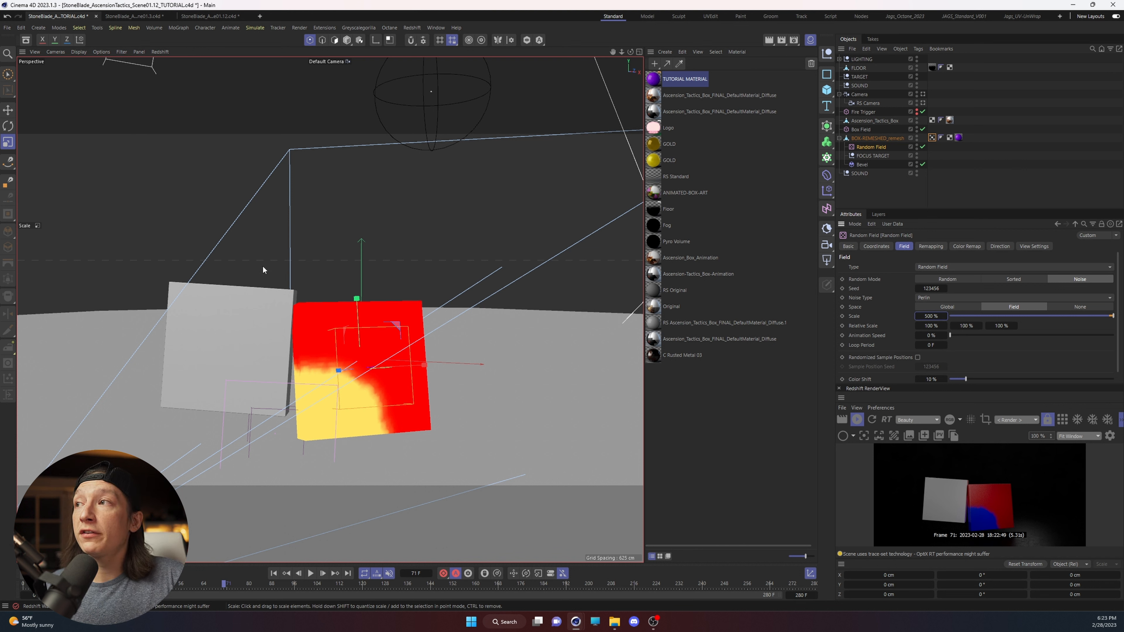
At frame 0, create a second vertex map on the remeshed box with Set Vertex Weight in Set mode.
left_click(874, 139)
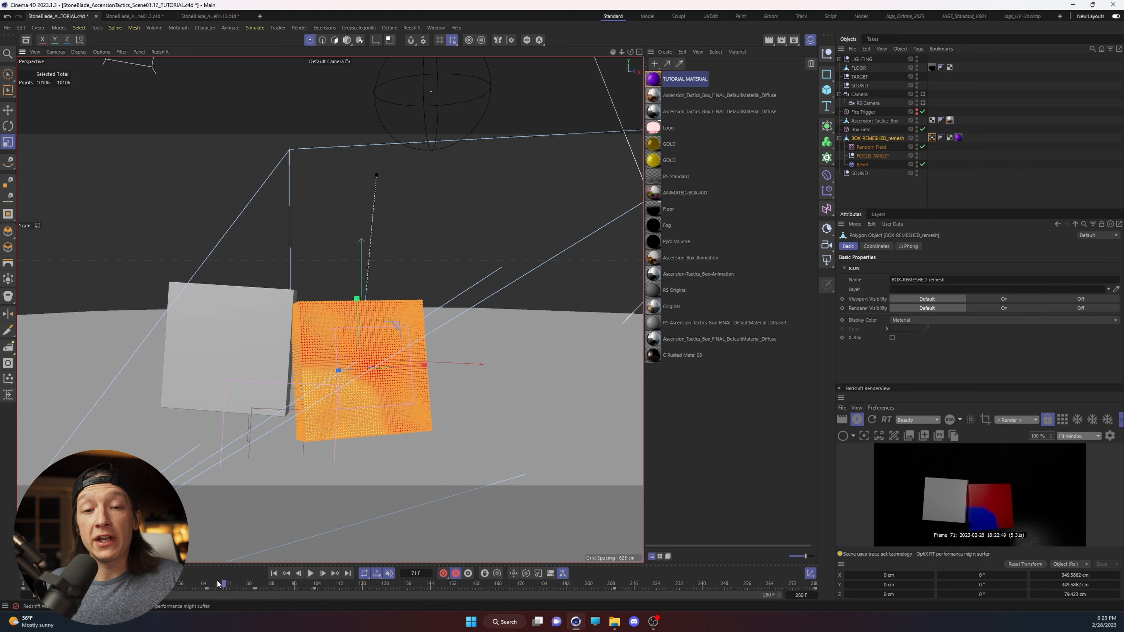
key("shift+f")
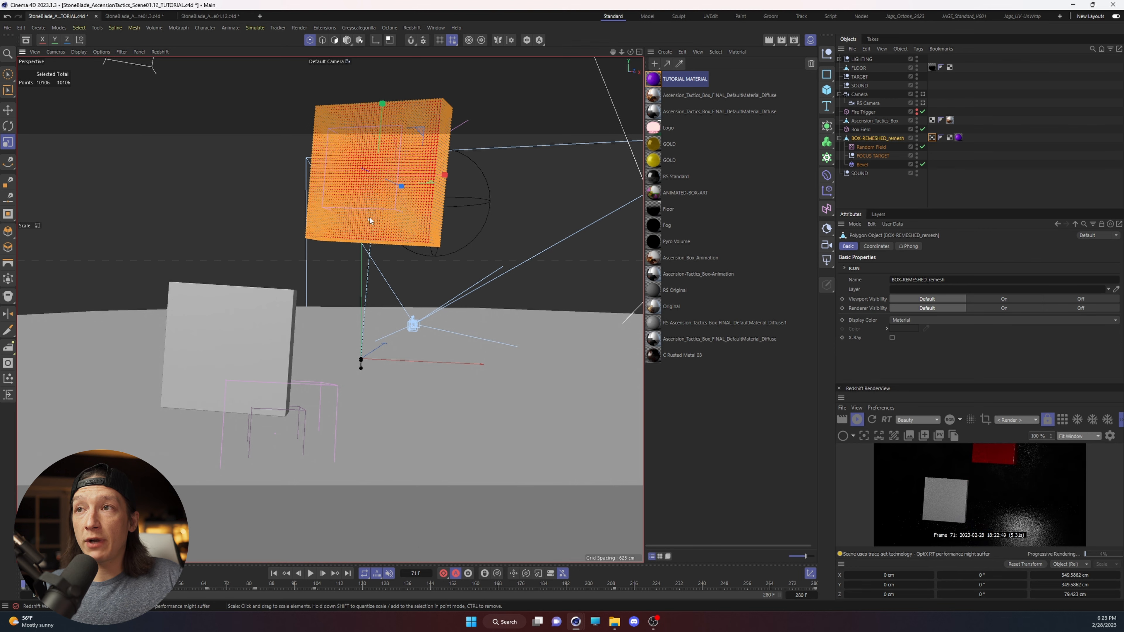
scroll(487, 191, "up", 5)
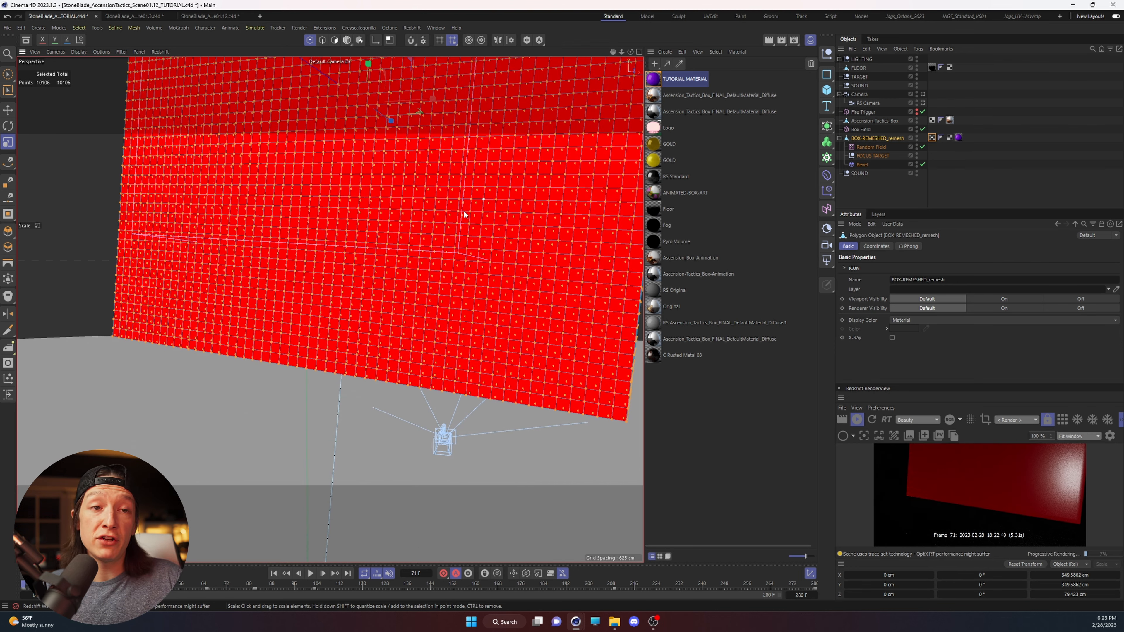
key("shift+c")
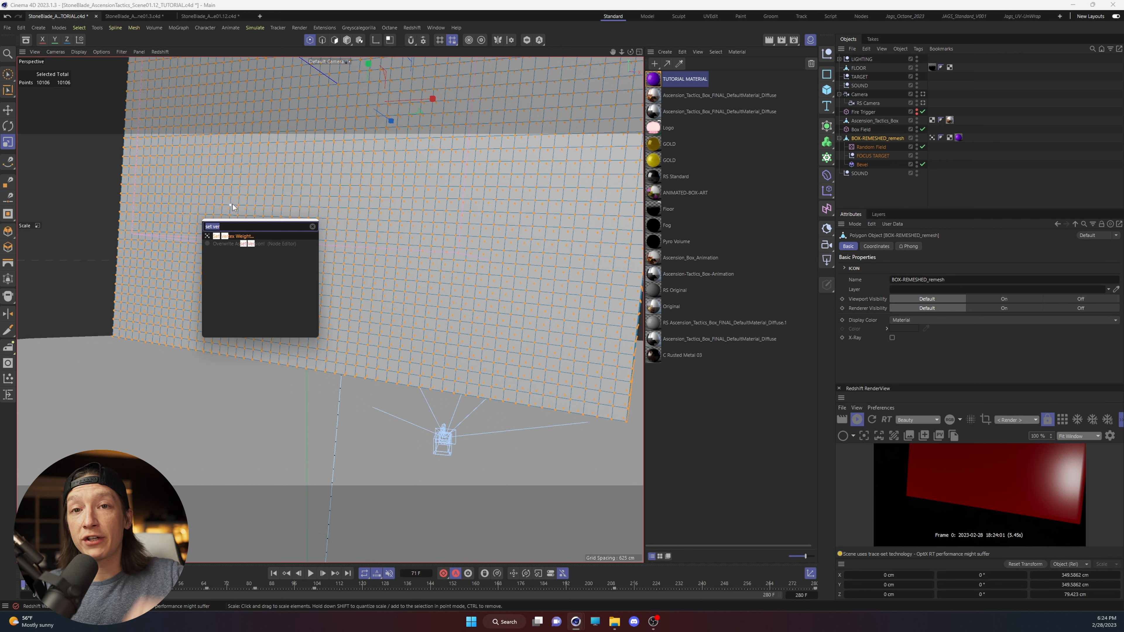
left_click(236, 237)
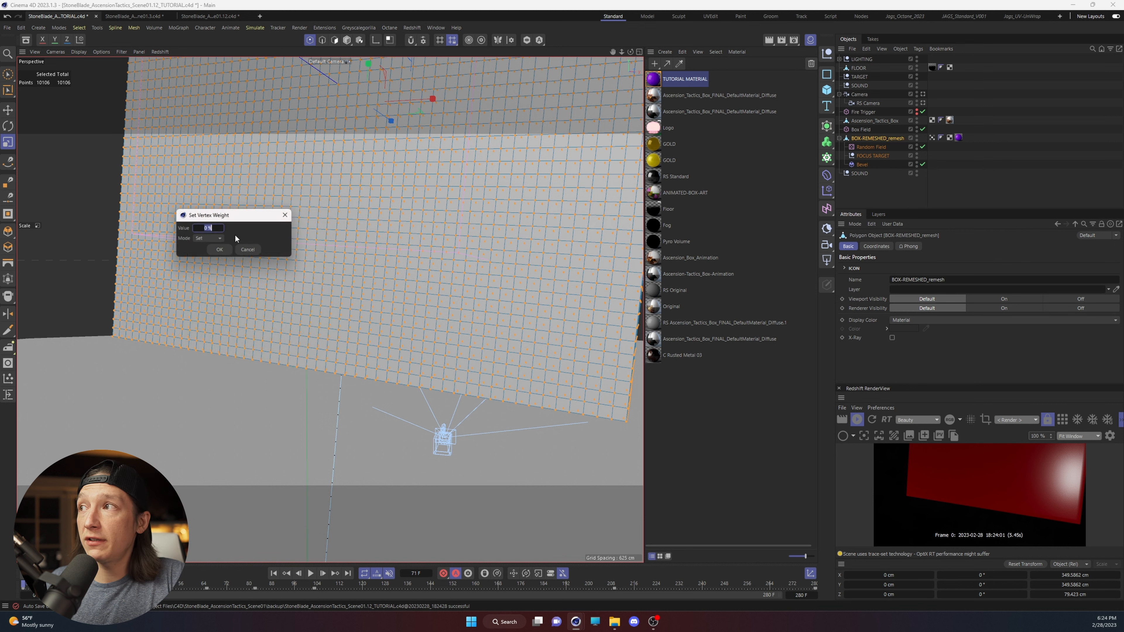
left_click(219, 251)
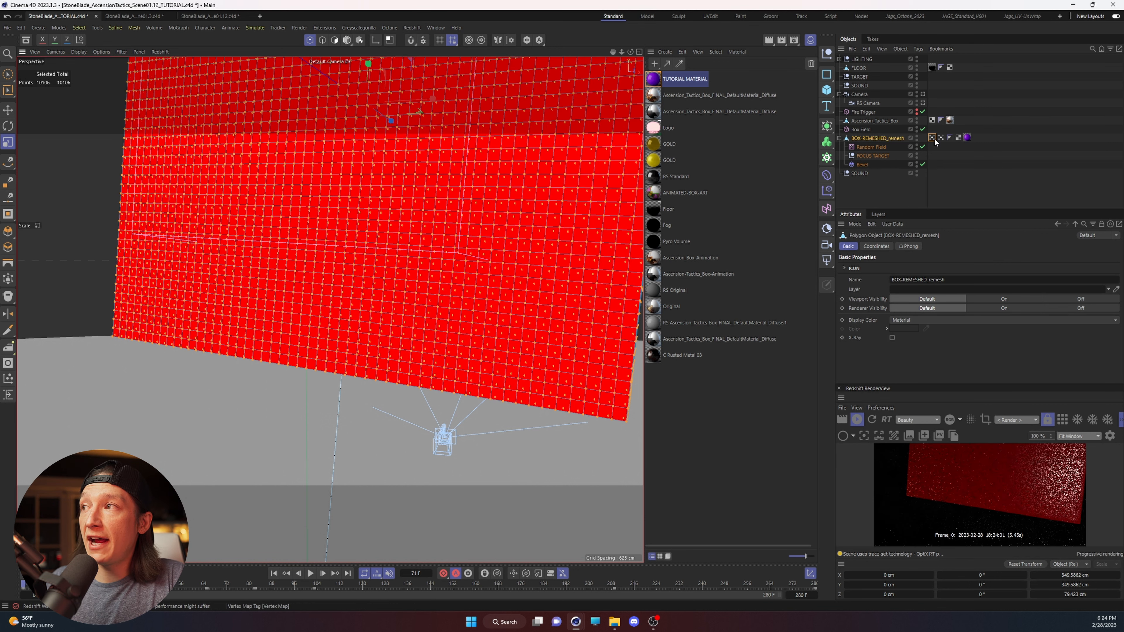
Rename the remeshed box's new vertex map tag as Fire Reveal.
left_click(931, 137)
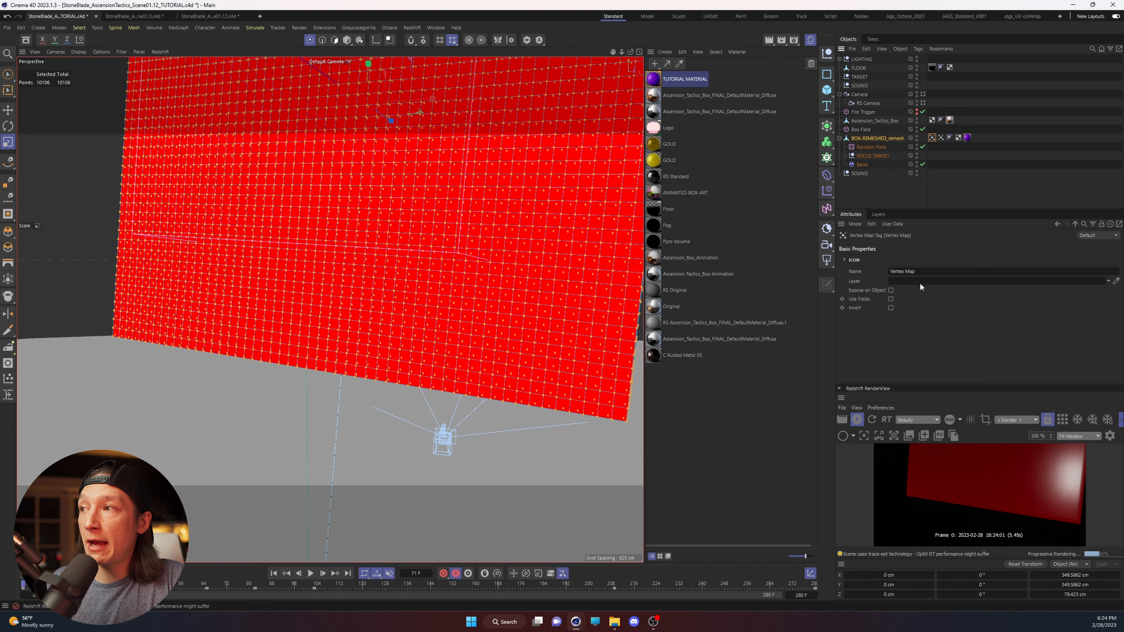
left_click(912, 271)
type("Fire")
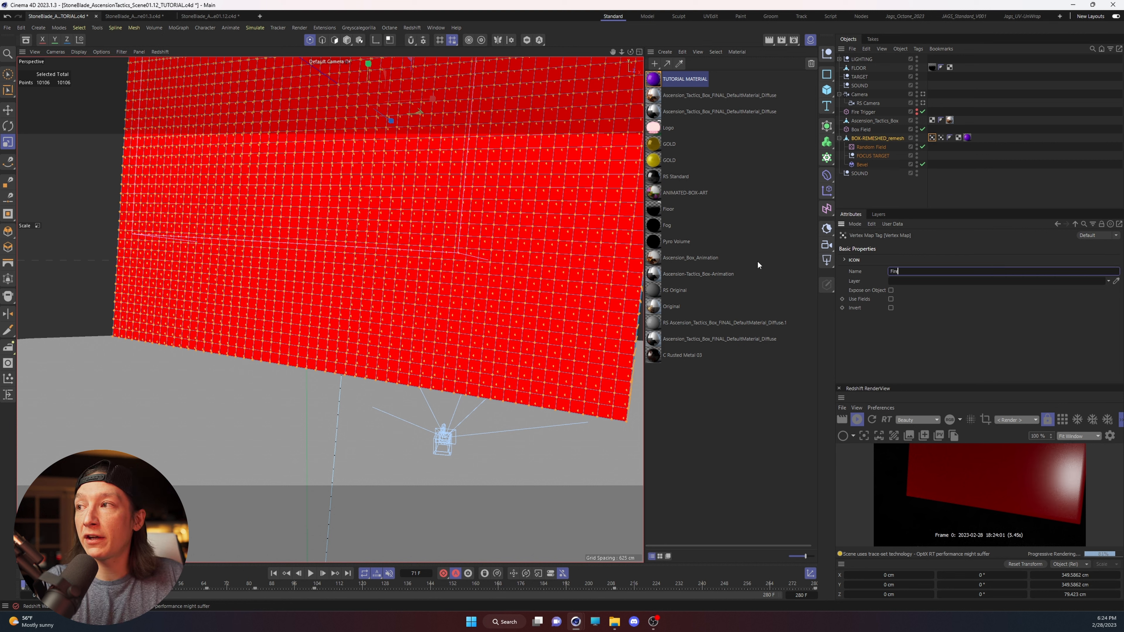
type(" Reveal")
key("Return")
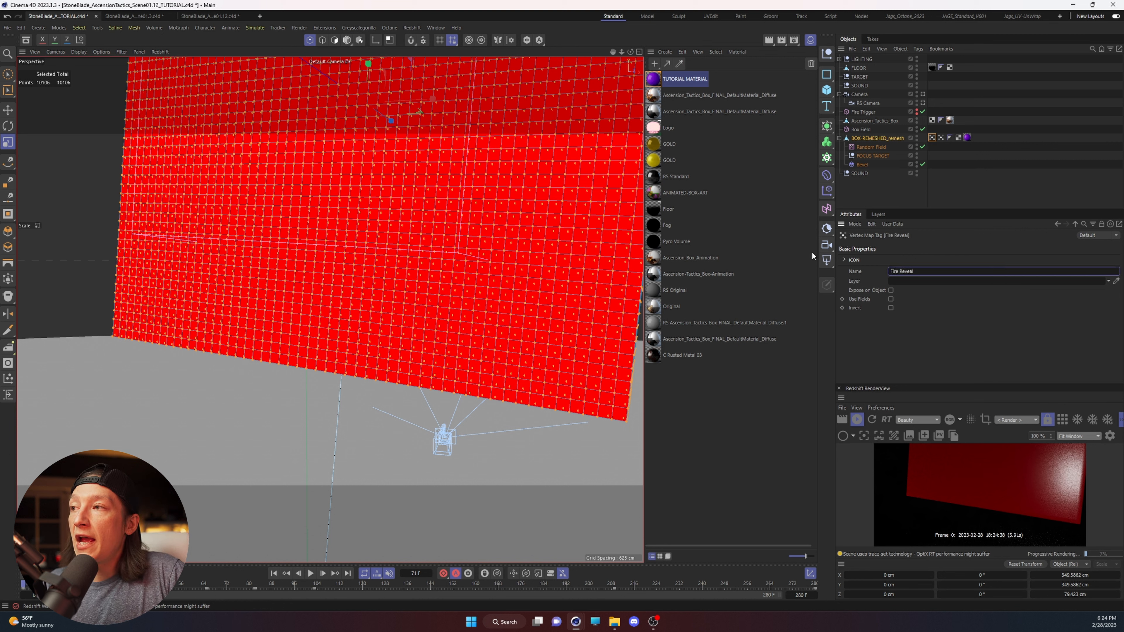
Enable Use Fields on Fire Reveal and replace its default Freeze layer with the Texture Reveal vertex map.
left_click(891, 299)
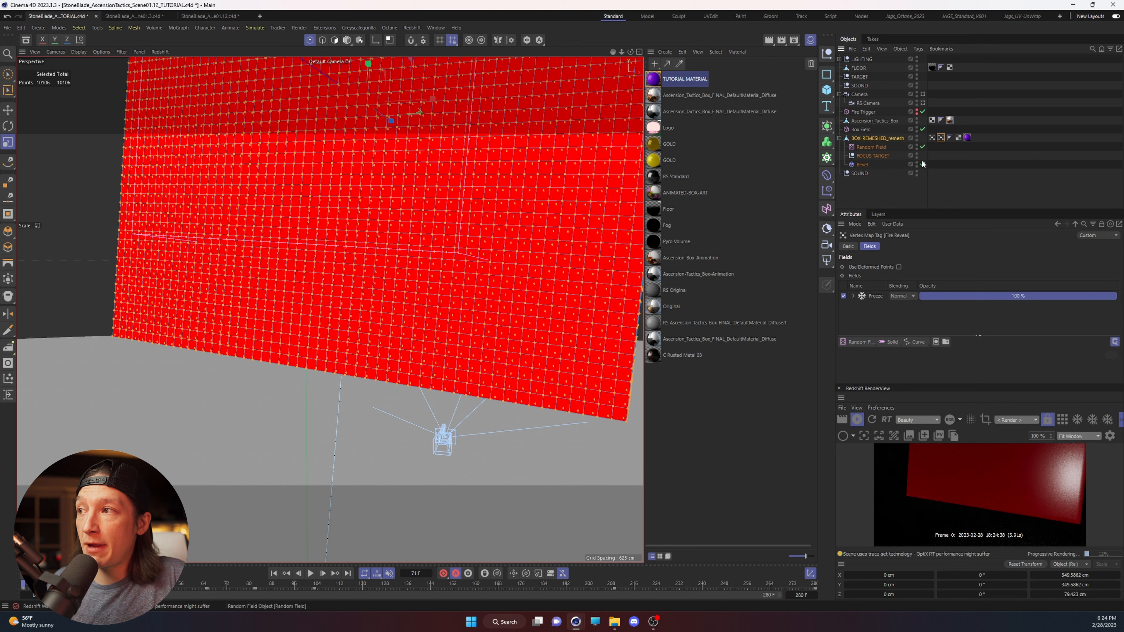
left_click(875, 296)
key("Delete")
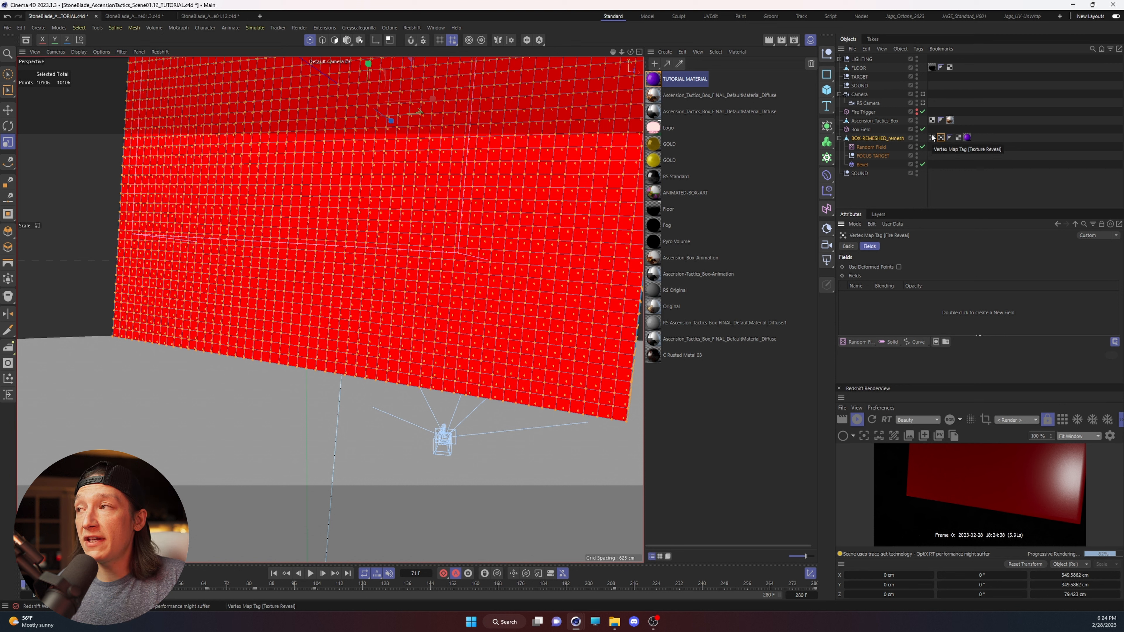
left_click_drag(888, 231, 875, 297)
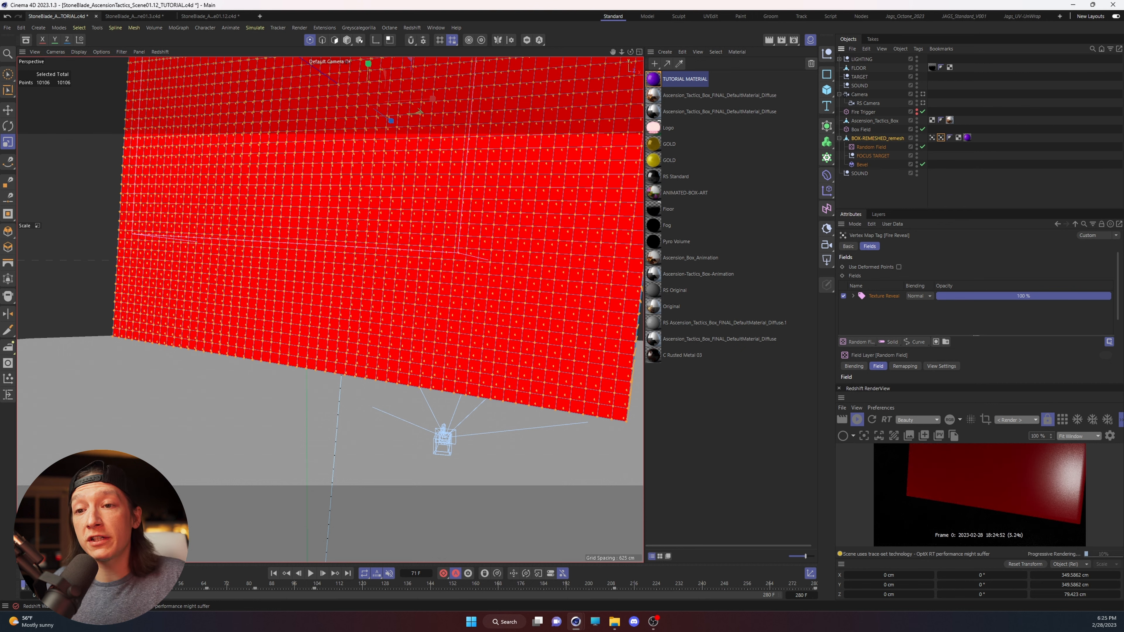
At frame 155, add a Curve modifier above Texture Reveal in Fire Reveal's fields, and close the Redshift RenderView to expose the curve graph.
right_click_drag(364, 316, 293, 328, "alt")
middle_click_drag(353, 288, 371, 255, "alt")
right_click_drag(371, 254, 330, 305, "alt")
middle_click_drag(329, 305, 335, 231, "alt")
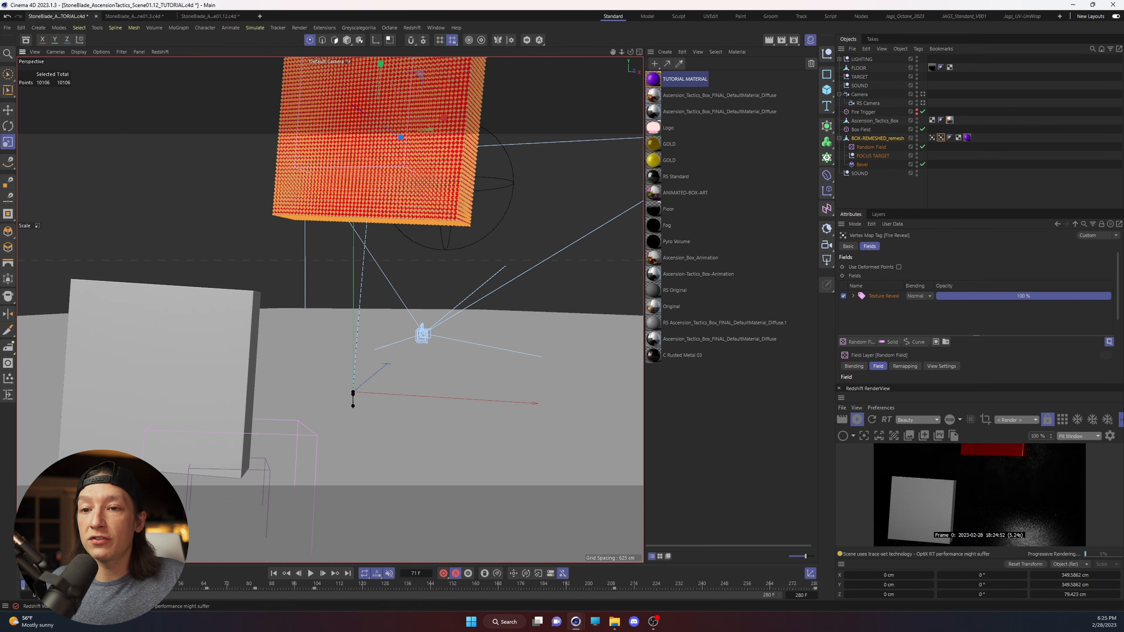
left_click_drag(25, 585, 429, 595)
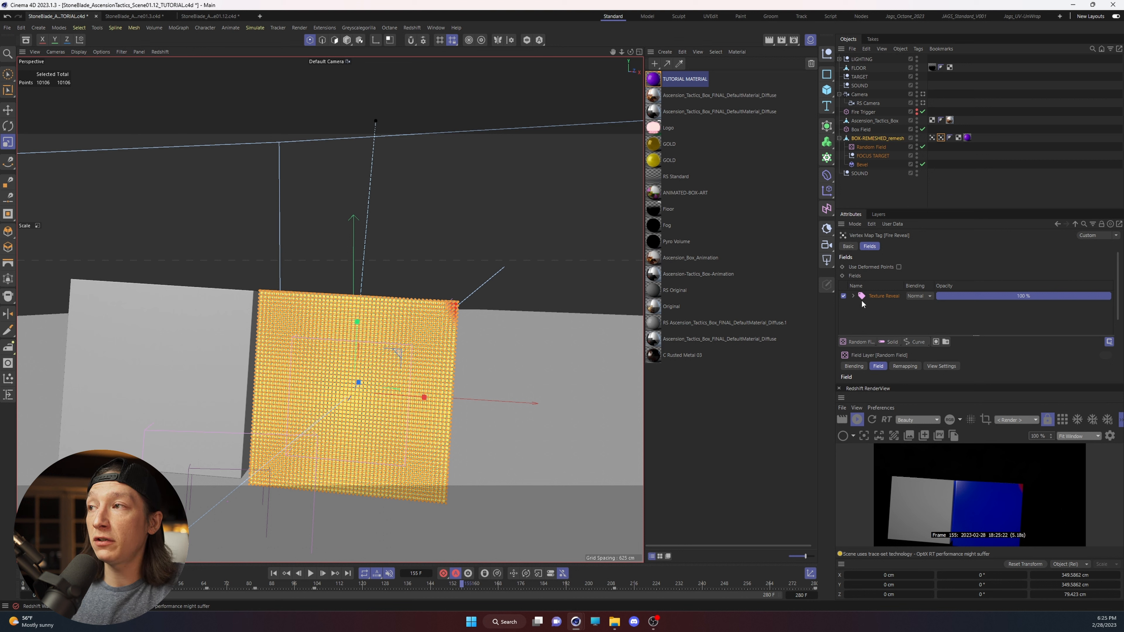
left_click(918, 342)
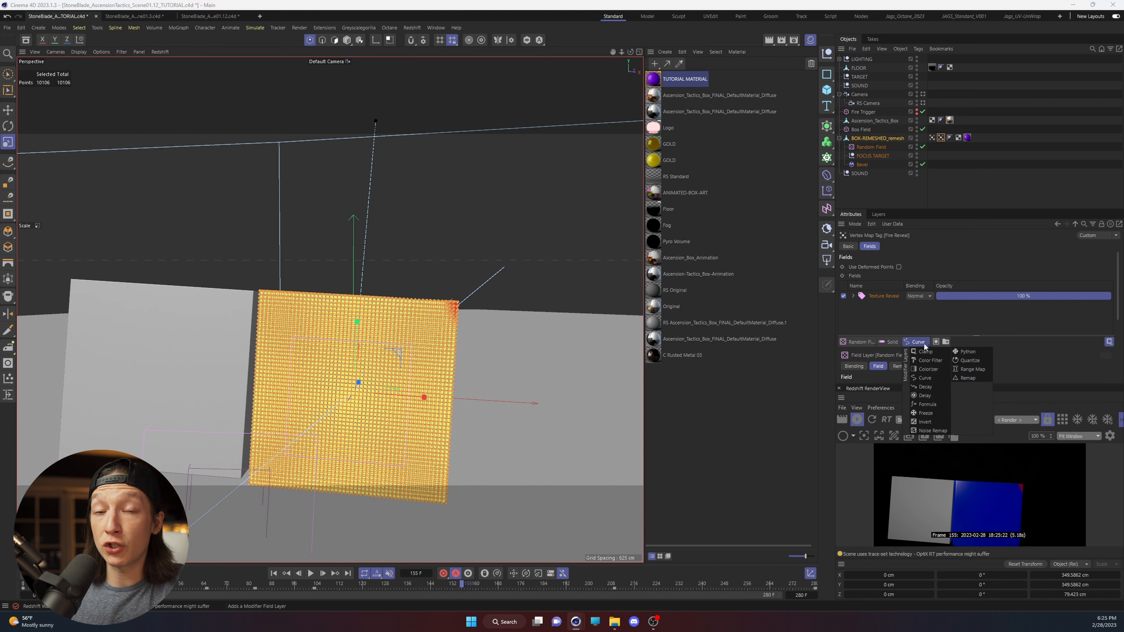
left_click(931, 378)
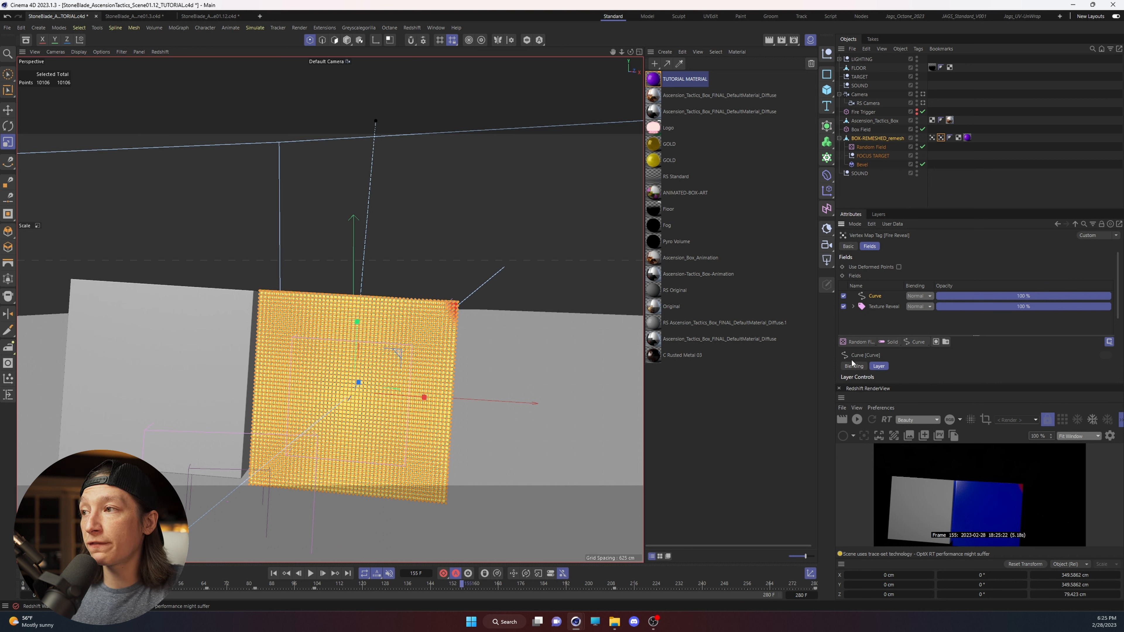
left_click(840, 389)
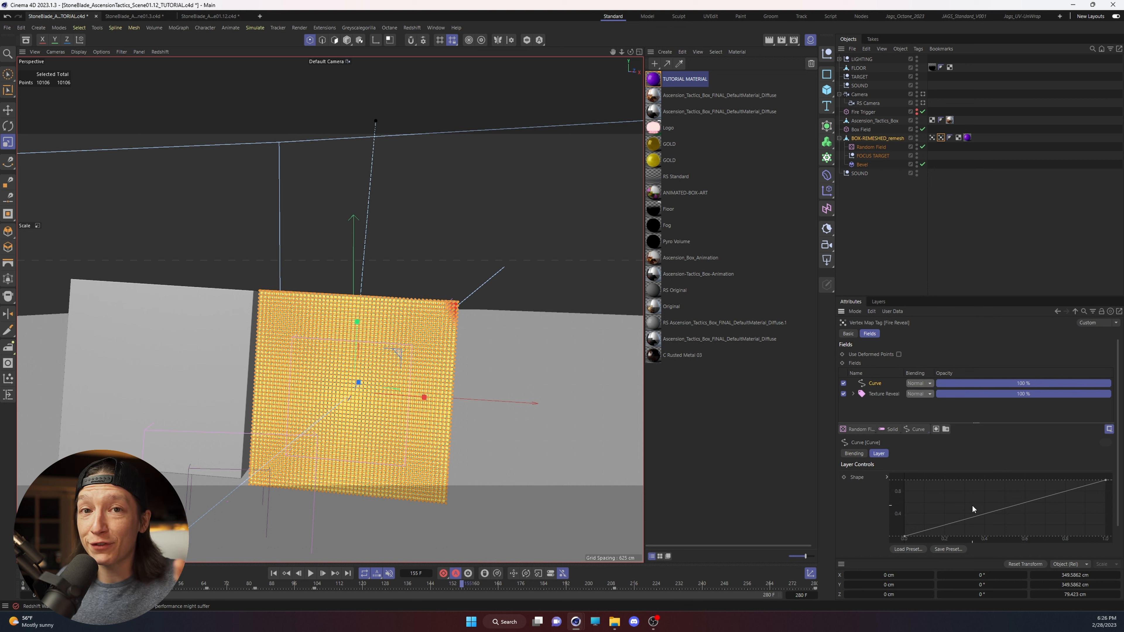
left_click(961, 523)
left_click_drag(958, 522, 933, 522)
key("ctrl+z")
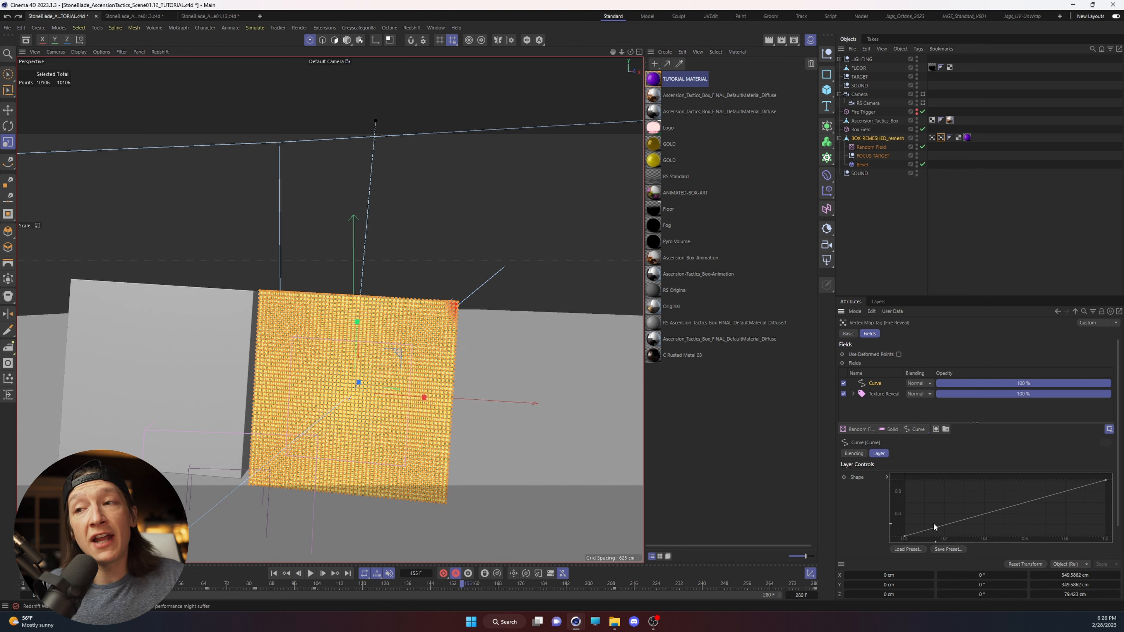
Shape the Curve layer into an arch by adding a near-central point raised to 1.0 and lowering the end point to 0.
left_click(978, 515, "ctrl")
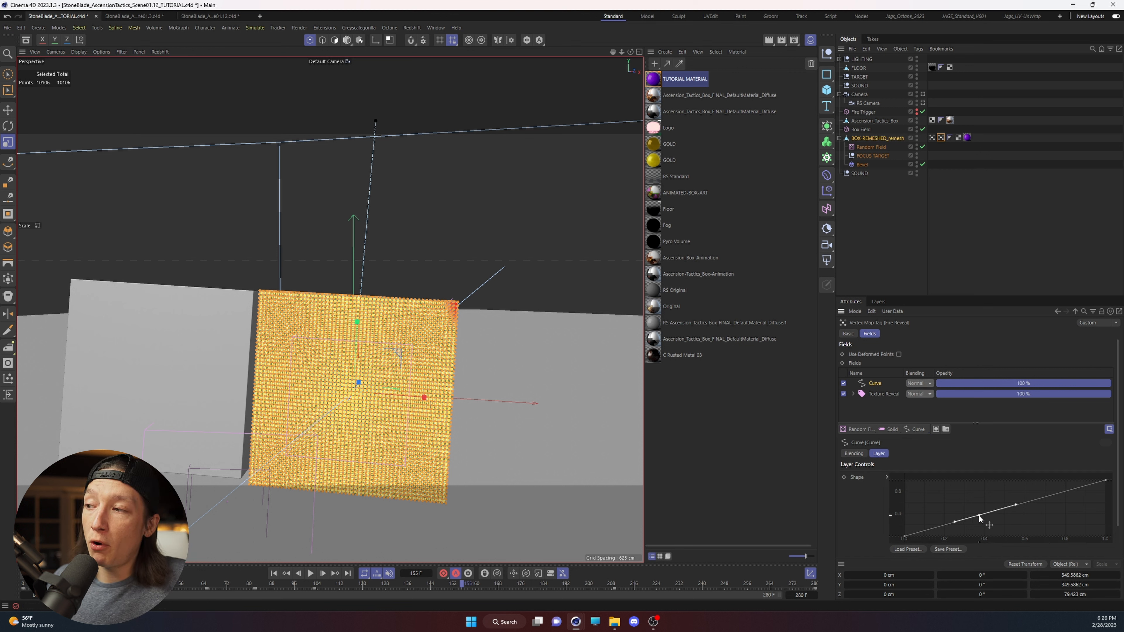
left_click_drag(978, 516, 946, 479)
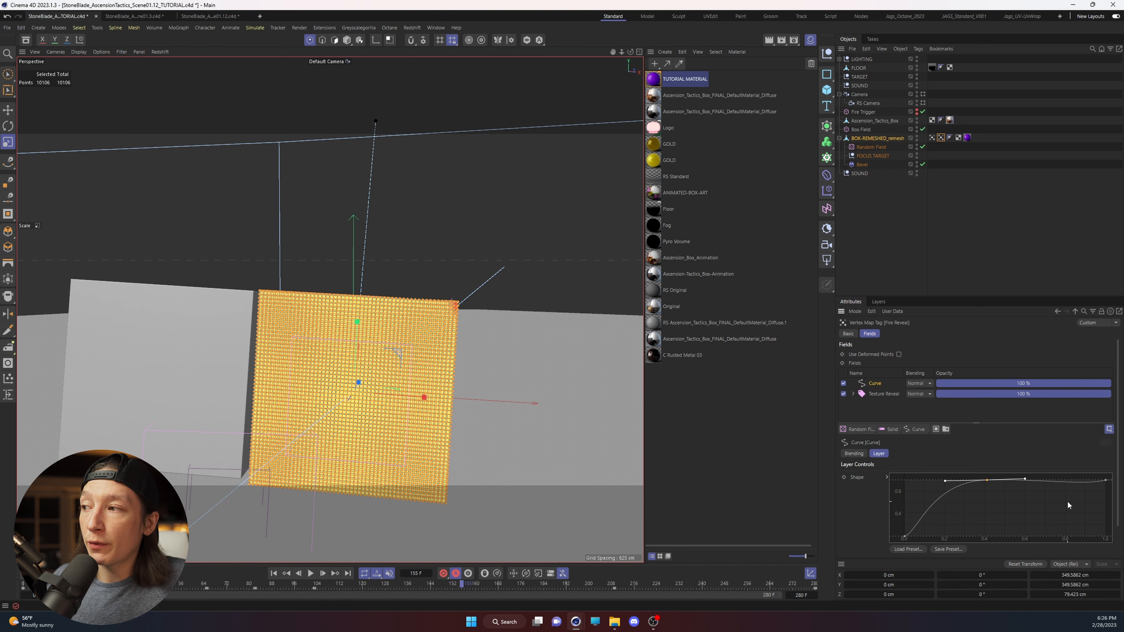
left_click_drag(1067, 501, 1086, 526)
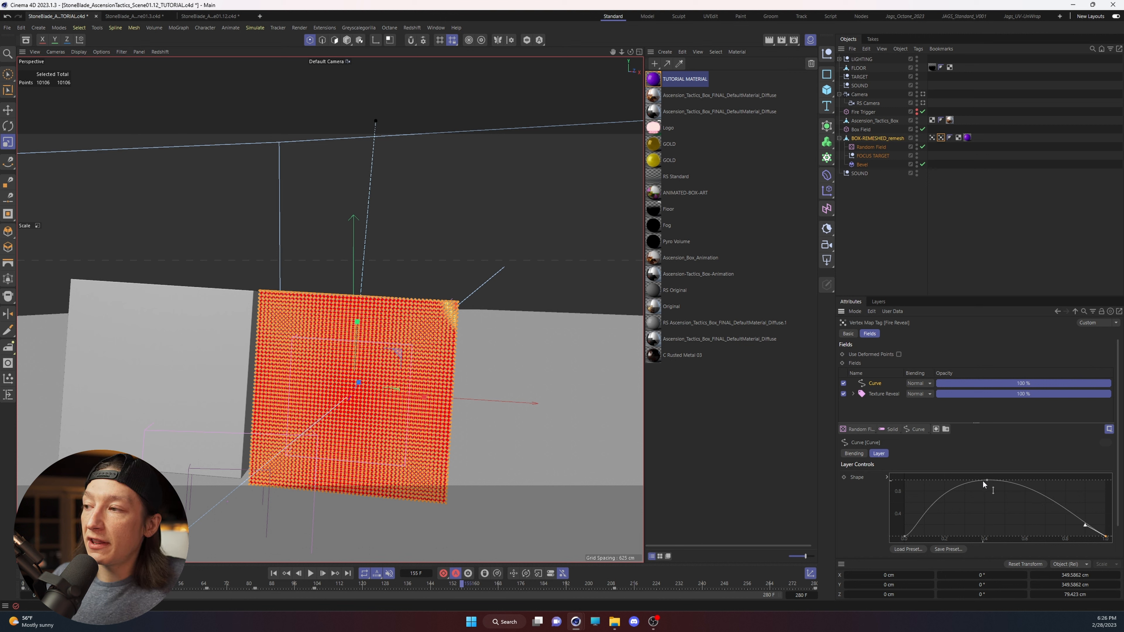
left_click_drag(988, 481, 999, 456)
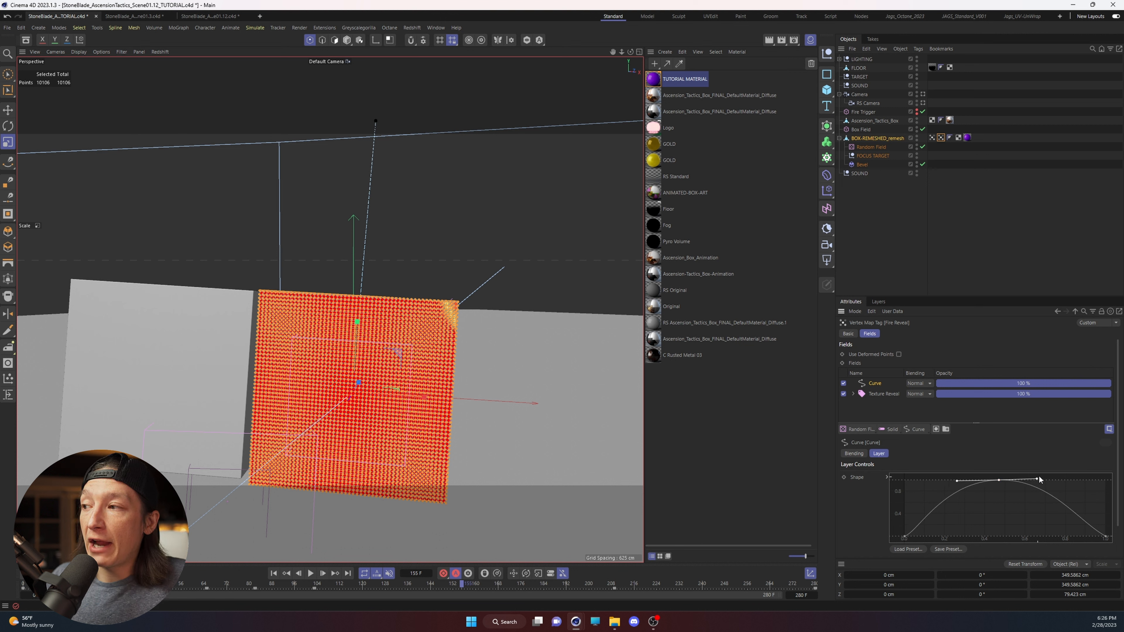
Refine the Fire Reveal curve by lengthening the peak's handle, easing the end point with a flatter tangent, and shifting the peak earlier.
mouse_move(1039, 479)
left_mouse_down()
mouse_move(1056, 490)
mouse_move(1053, 479)
left_mouse_up()
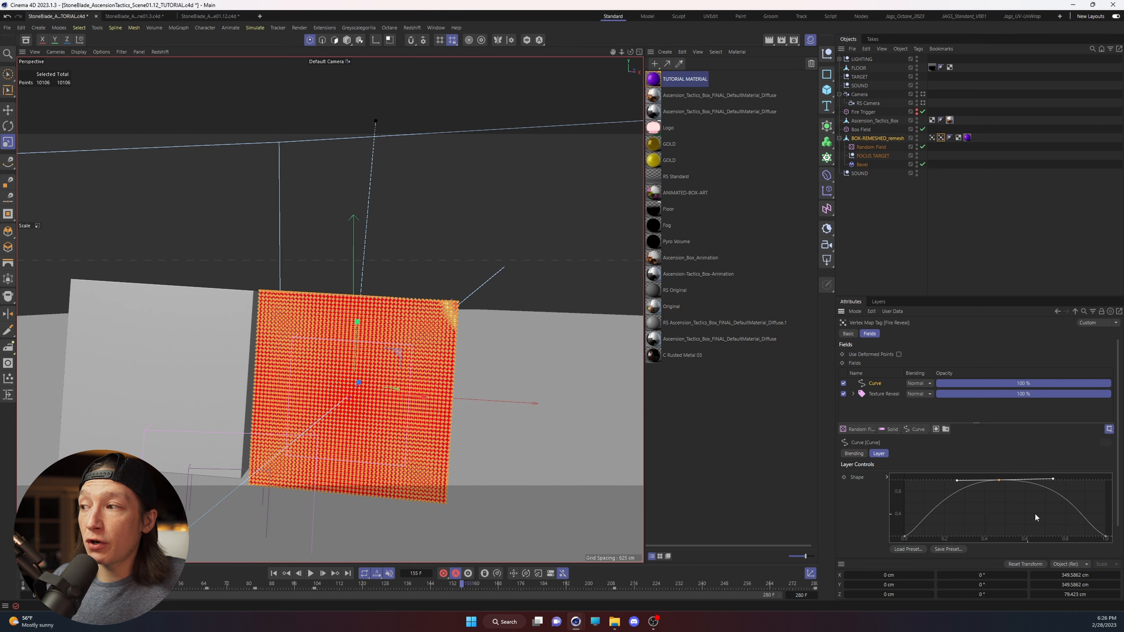
left_click(1106, 536)
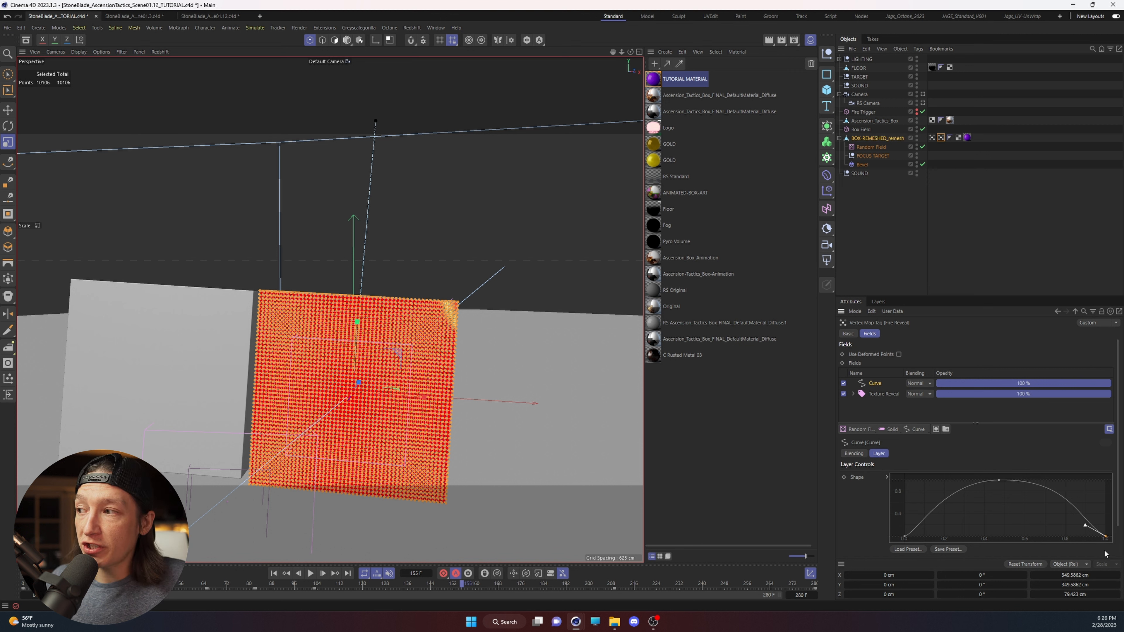
left_click_drag(1088, 526, 1053, 534)
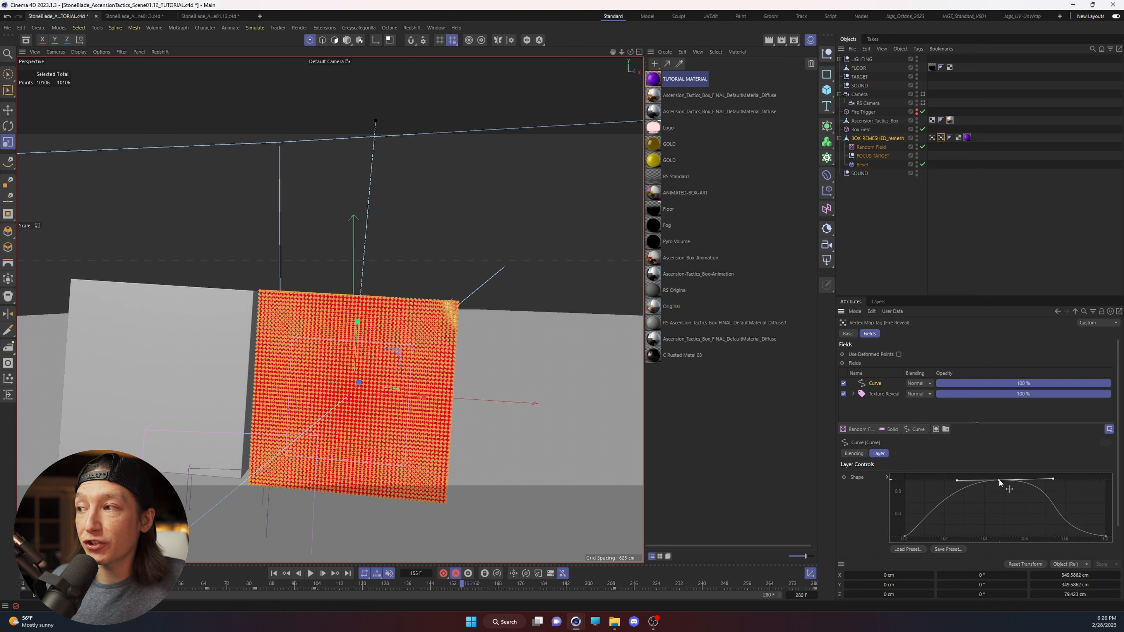
left_click_drag(999, 479, 973, 476)
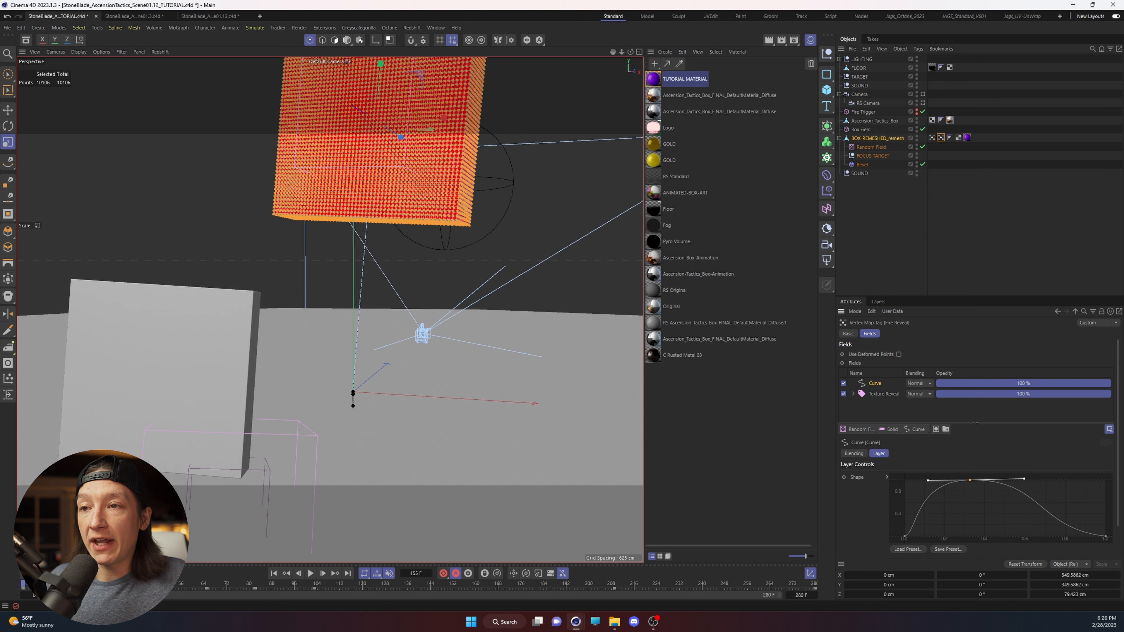
Leave point mode, play the animation from frame 0 to preview the Fire Reveal map on the box, and return to the start.
key("shift+f")
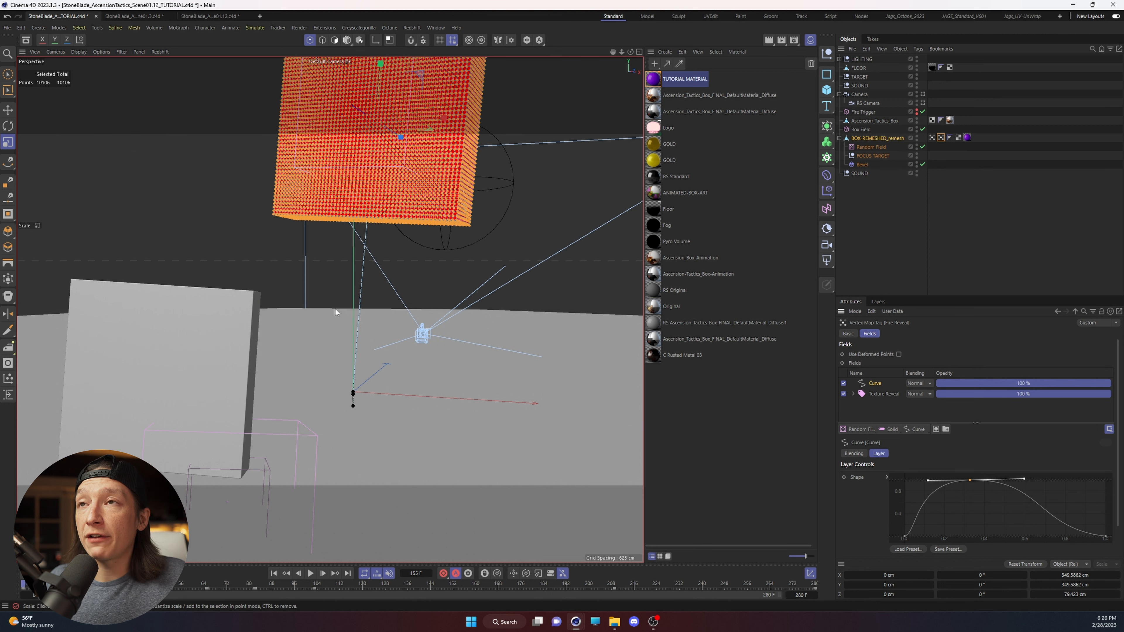
key("Return")
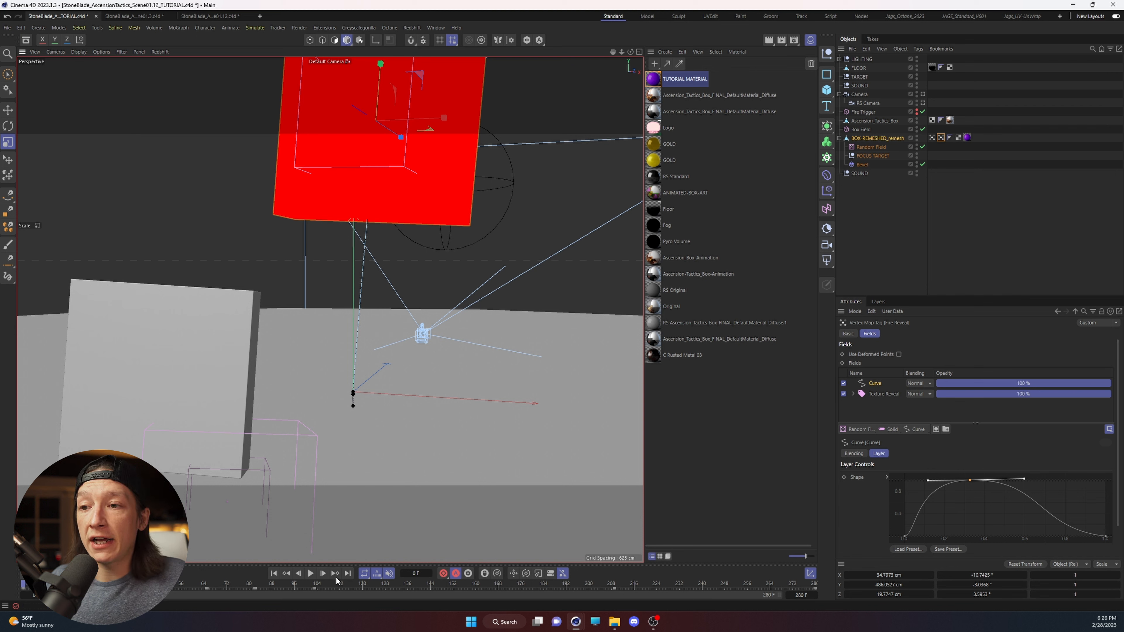
left_click(311, 574)
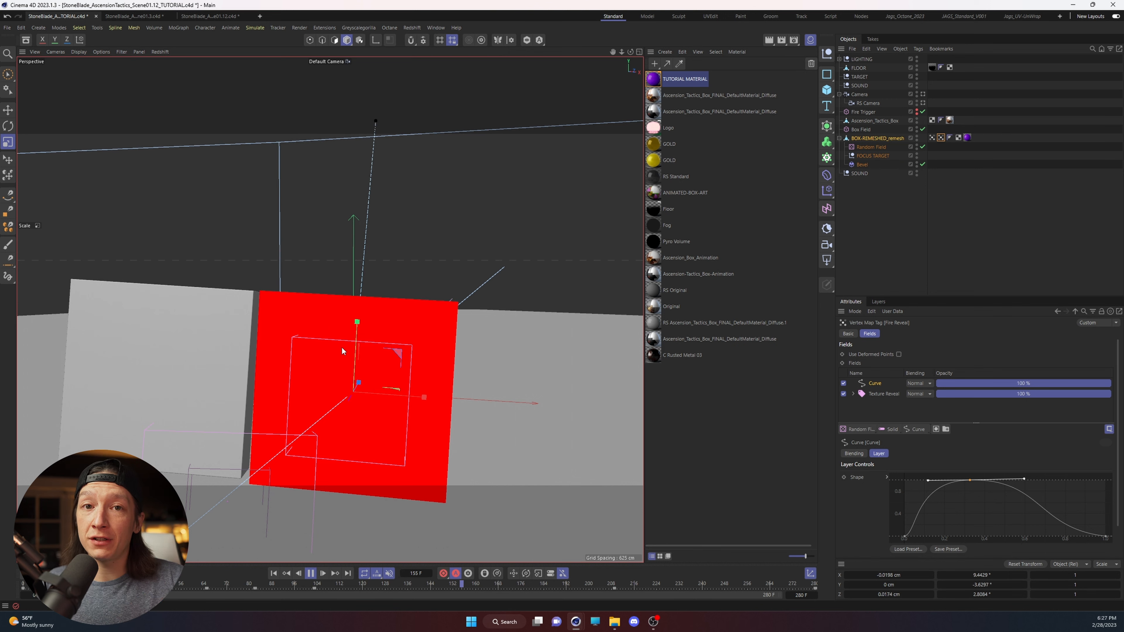
left_click(23, 584)
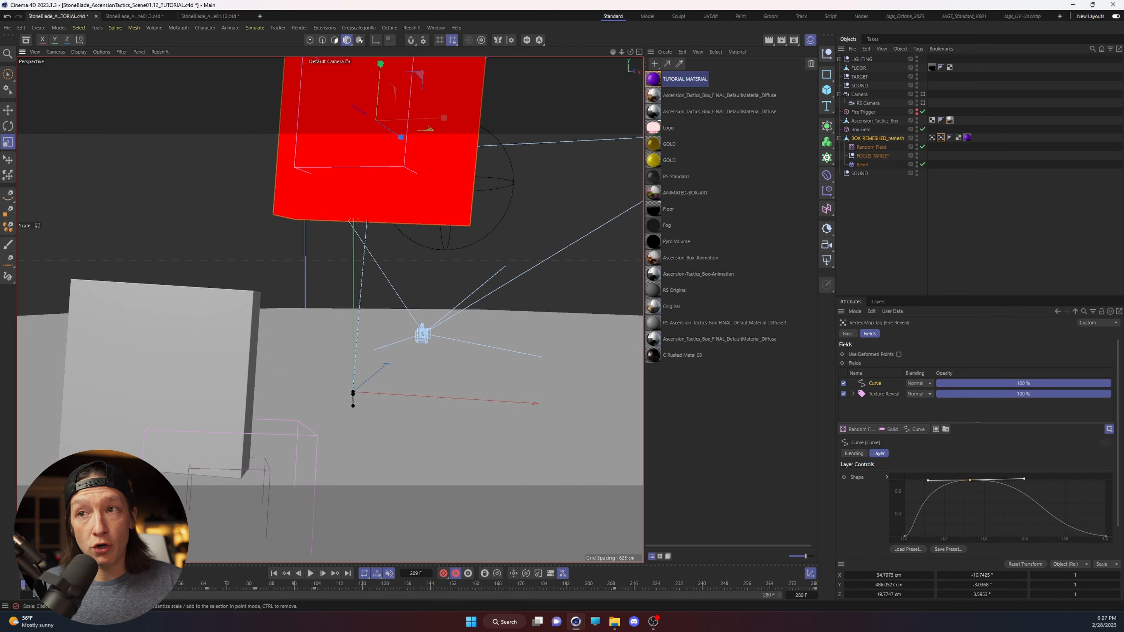
Look through the RS Camera and play the animation to review the shot.
left_click(345, 62)
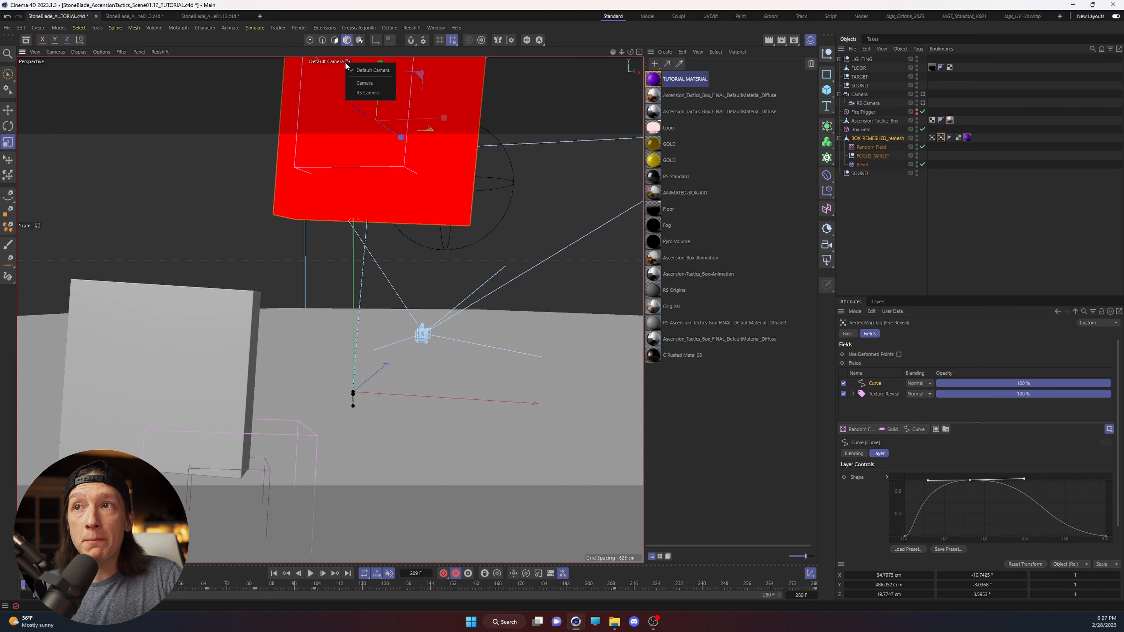
left_click(359, 93)
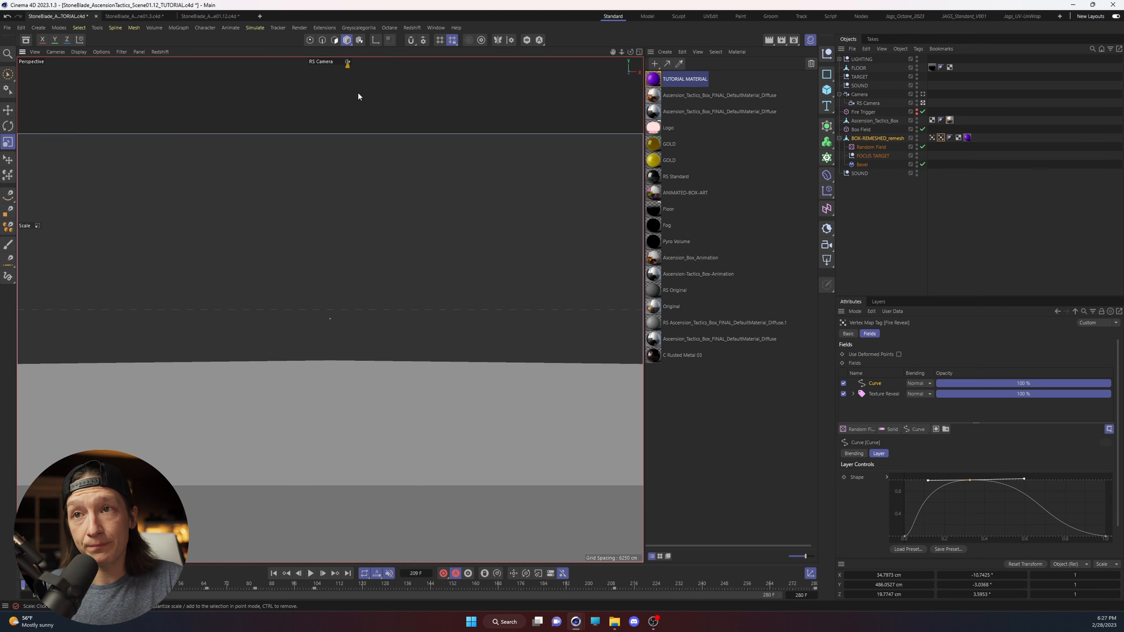
left_click(310, 574)
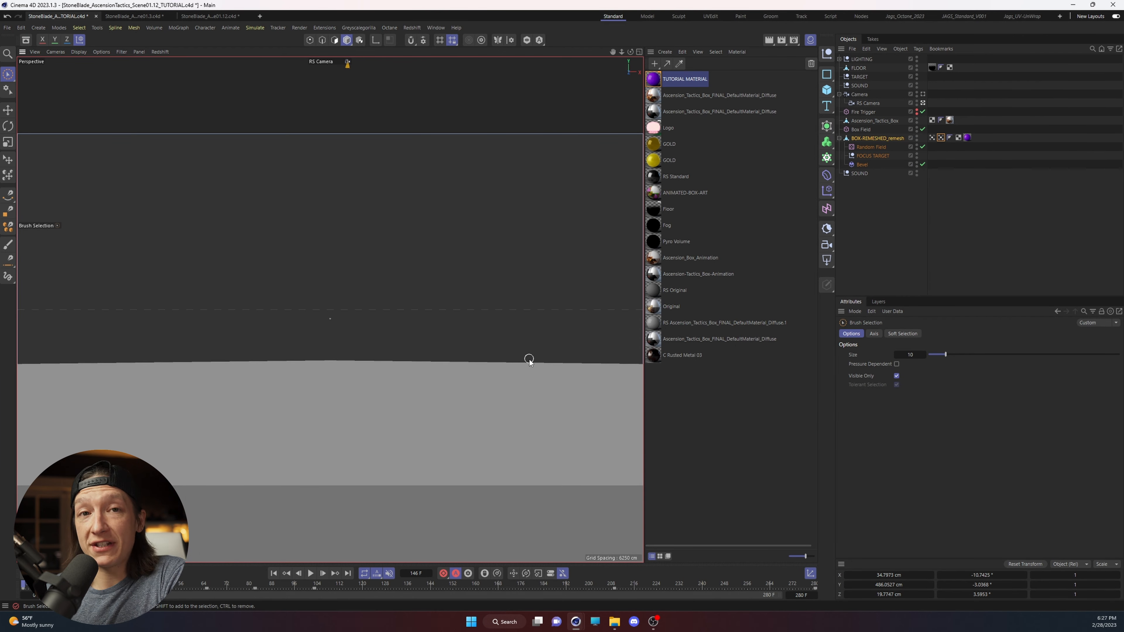
Add a Pyro simulation tag to the remeshed box.
right_click(875, 138)
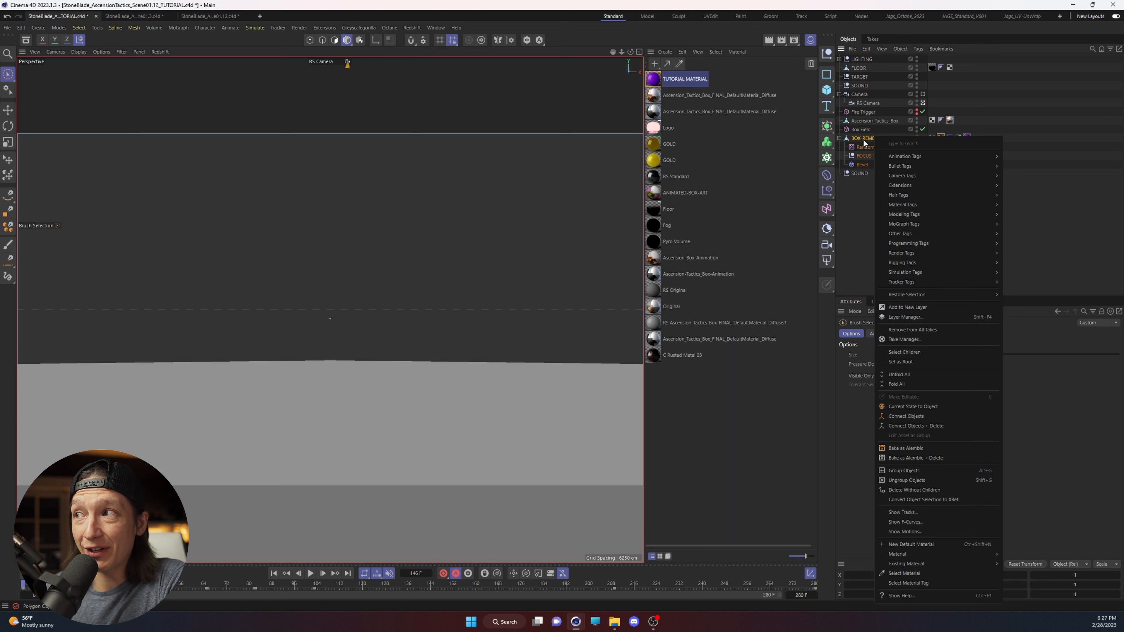
mouse_move(923, 272)
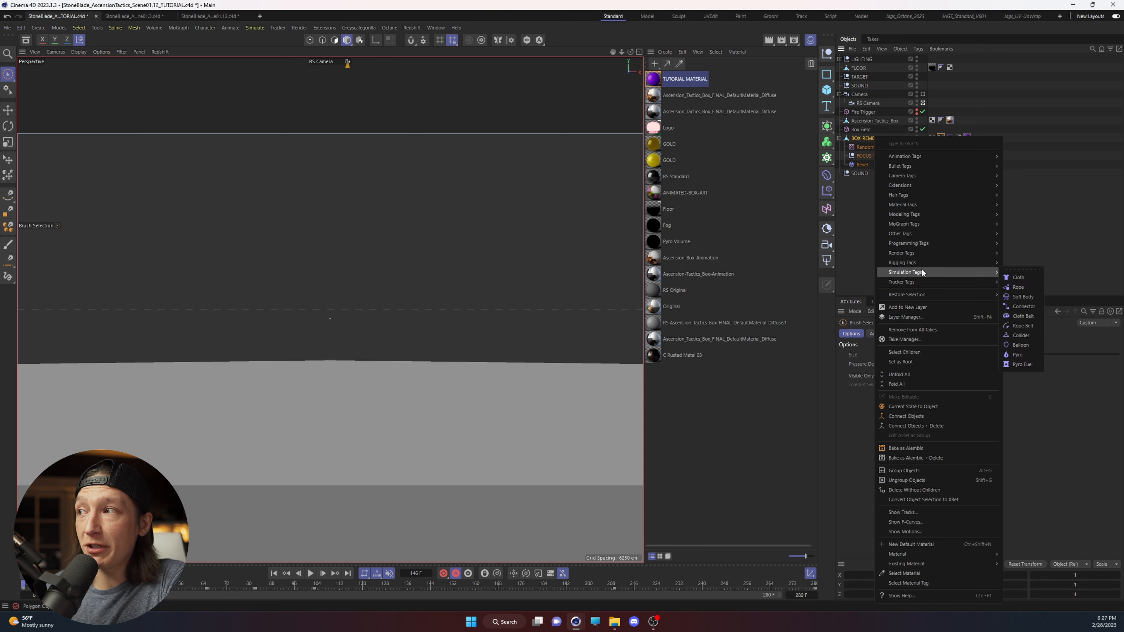
left_click(1018, 355)
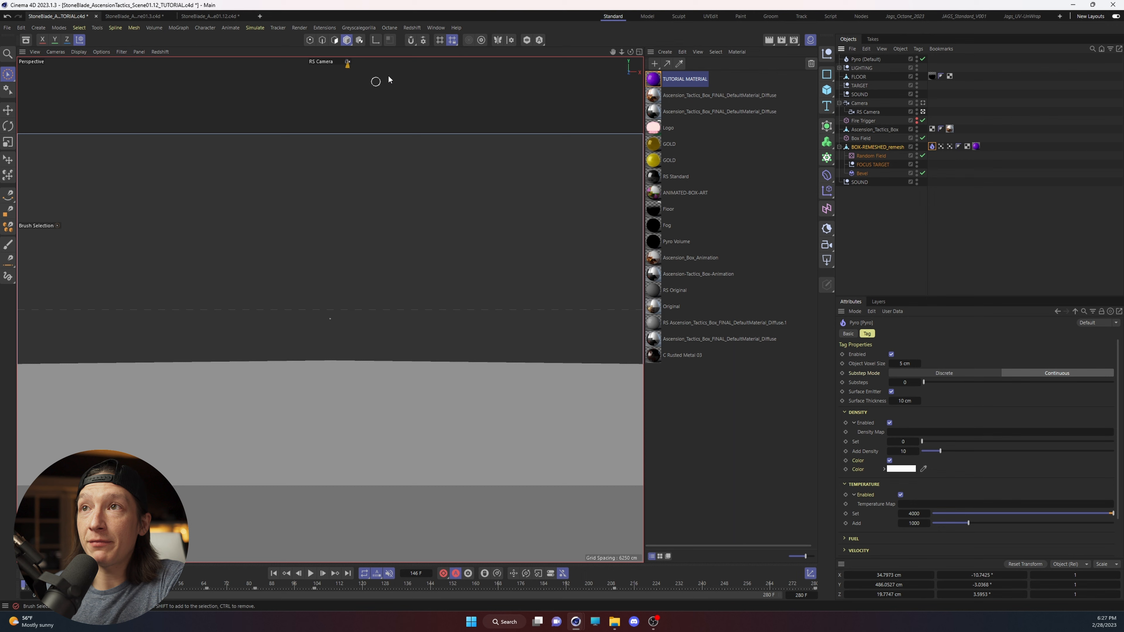
Return to the Default Camera, play the Pyro simulation on the box, and rewind to the first frame.
left_click(348, 63)
right_click_drag(357, 332, 289, 330, "alt")
left_click(310, 574)
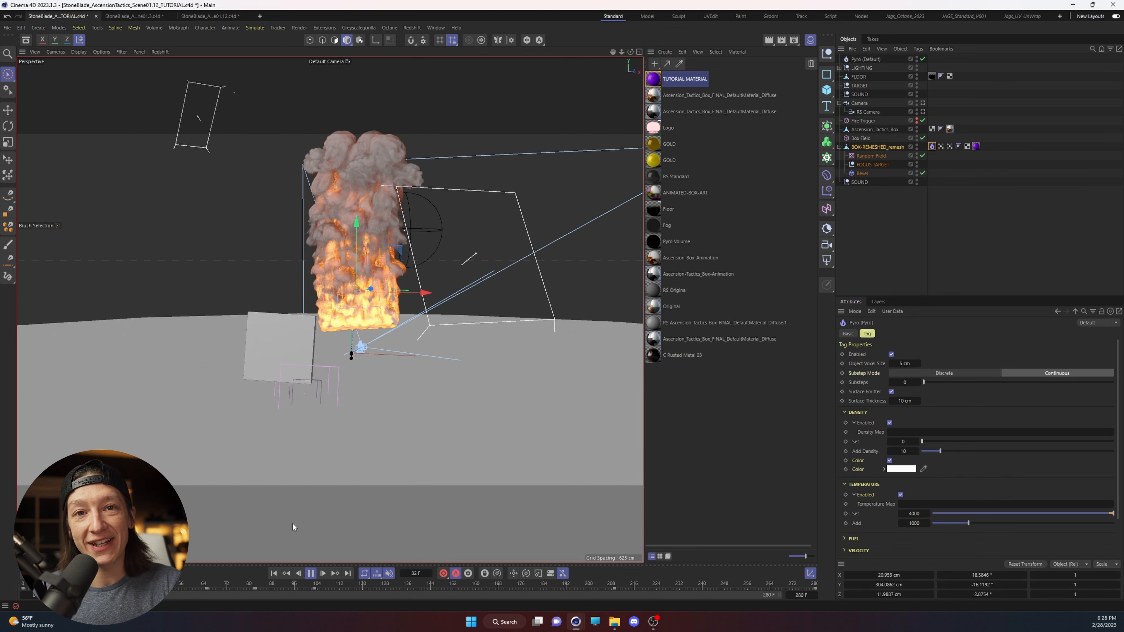
key("F8")
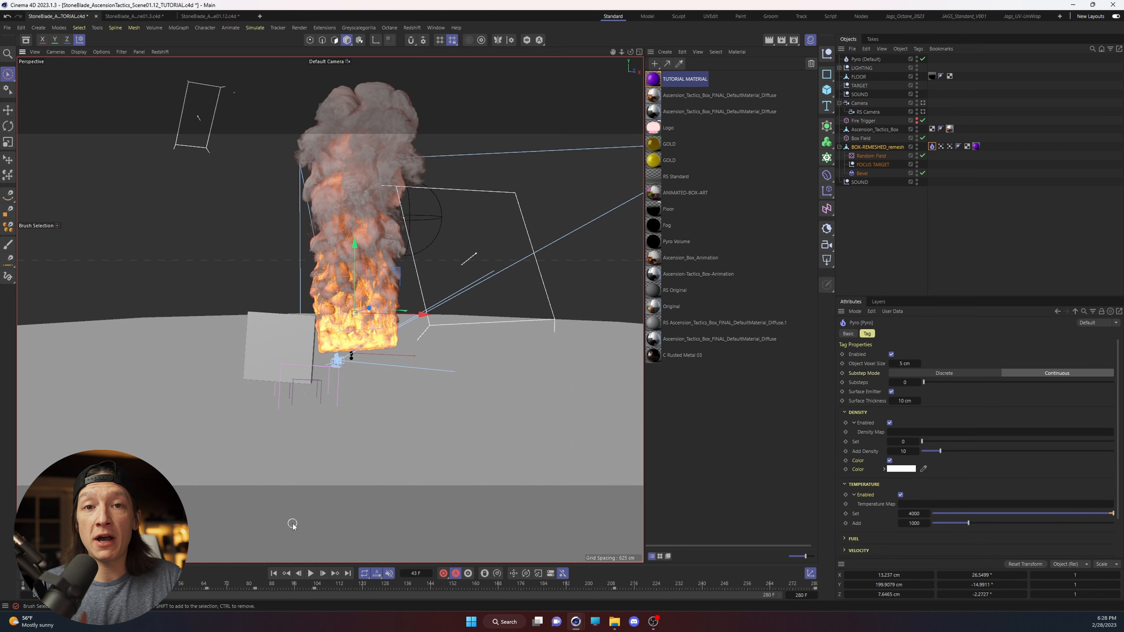
key("shift+f")
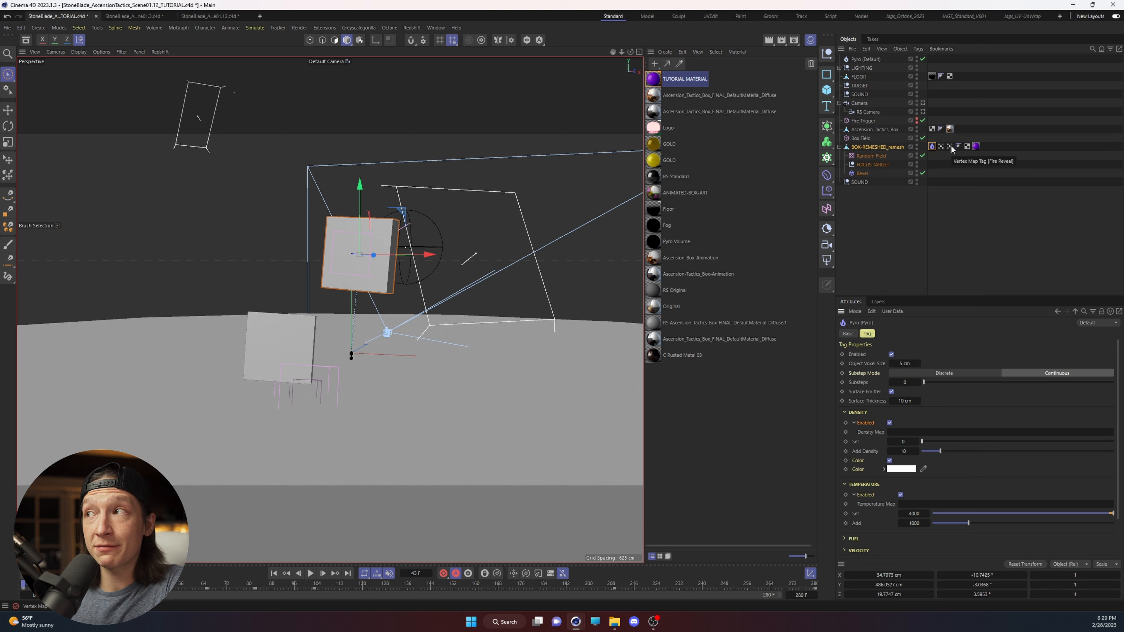
Assign the Fire Reveal vertex map as both the Density Map and the Temperature Map of the Pyro tag.
left_click_drag(951, 148, 911, 437)
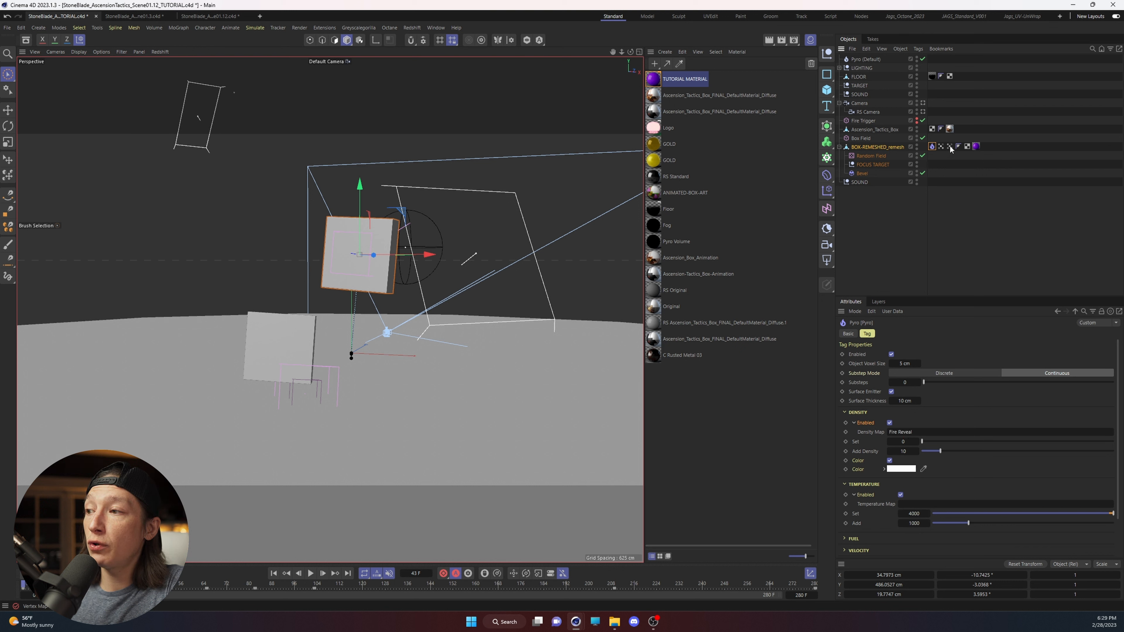
left_click_drag(951, 149, 934, 217)
left_click_drag(924, 468, 923, 507)
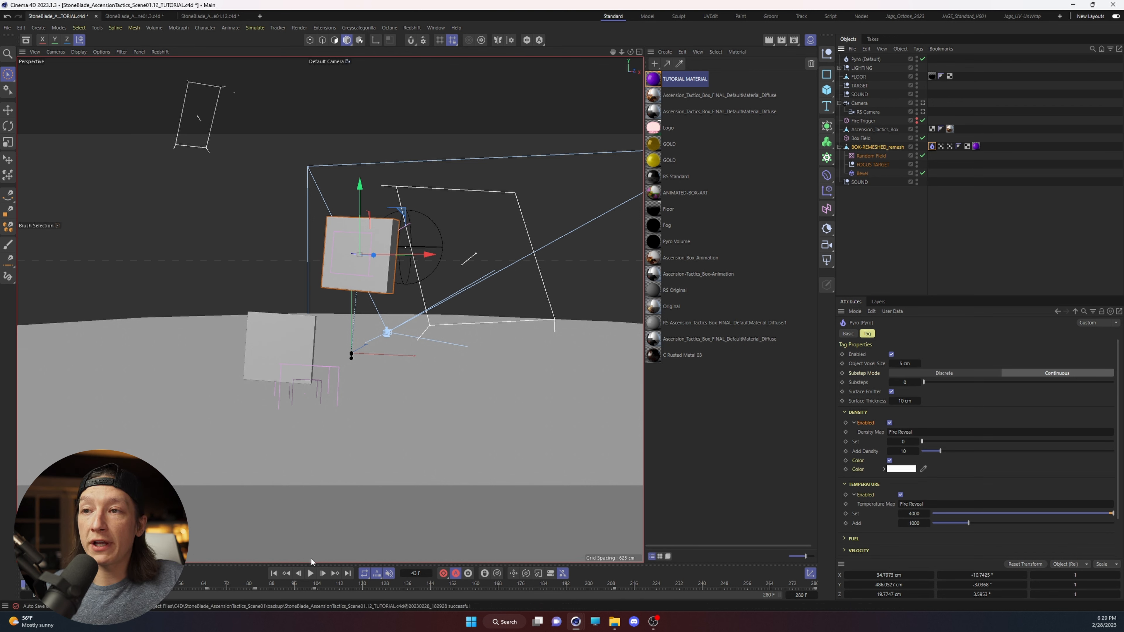
Play the simulation to check the emission driven by Fire Reveal, rewind to the start, and save the scene.
mouse_move(340, 415)
right_mouse_down("alt")
mouse_move(359, 404)
mouse_move(360, 384)
right_mouse_up("alt")
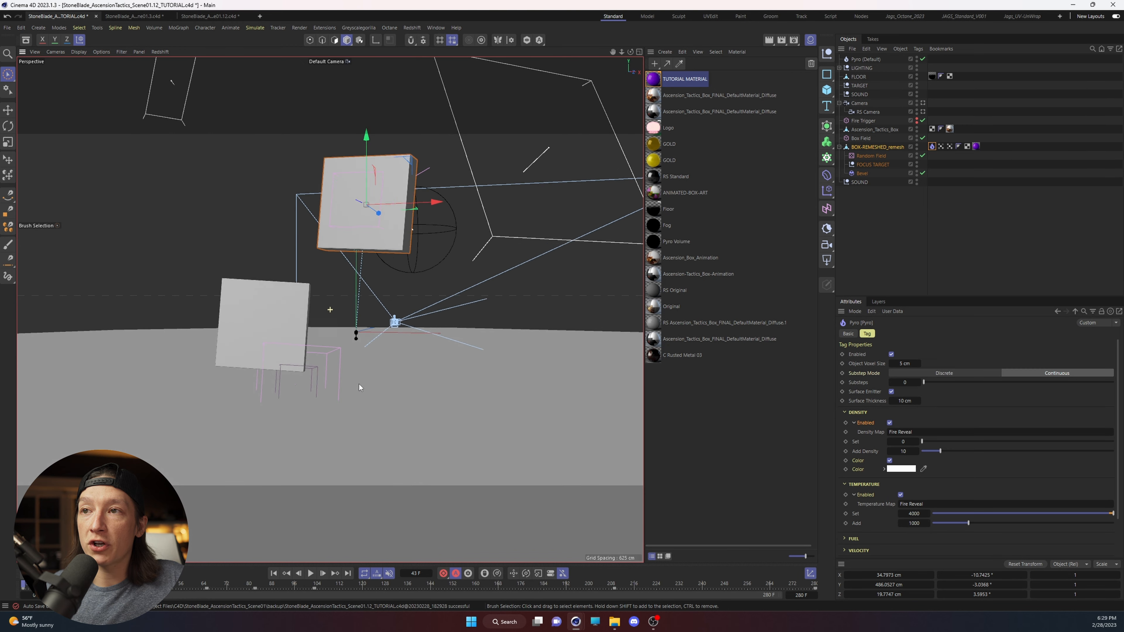
left_click(311, 574)
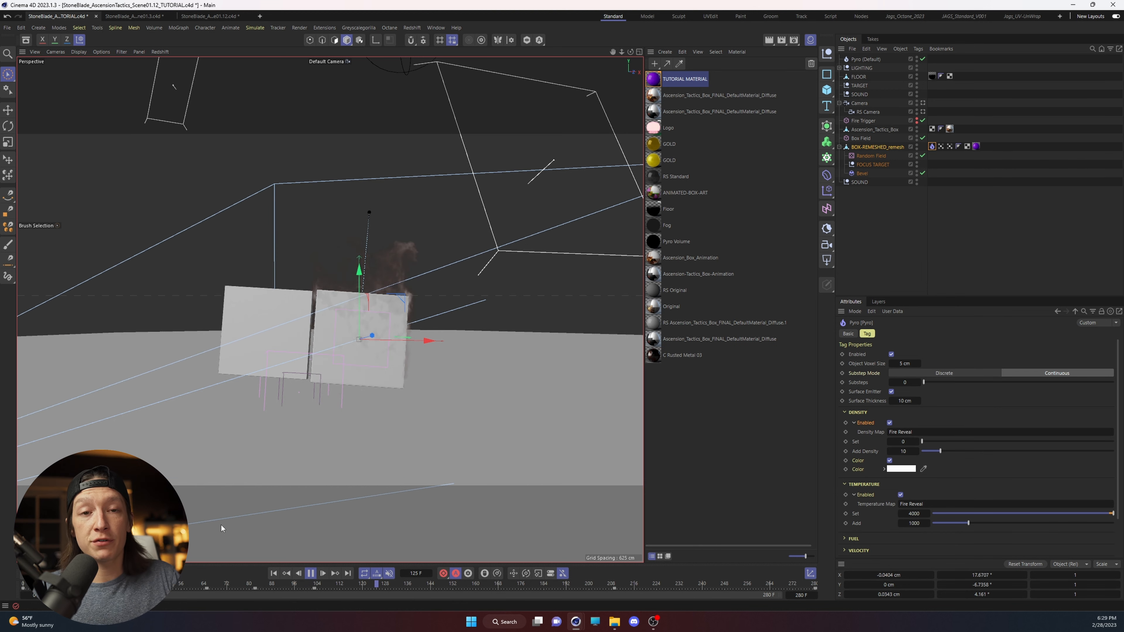
key("space")
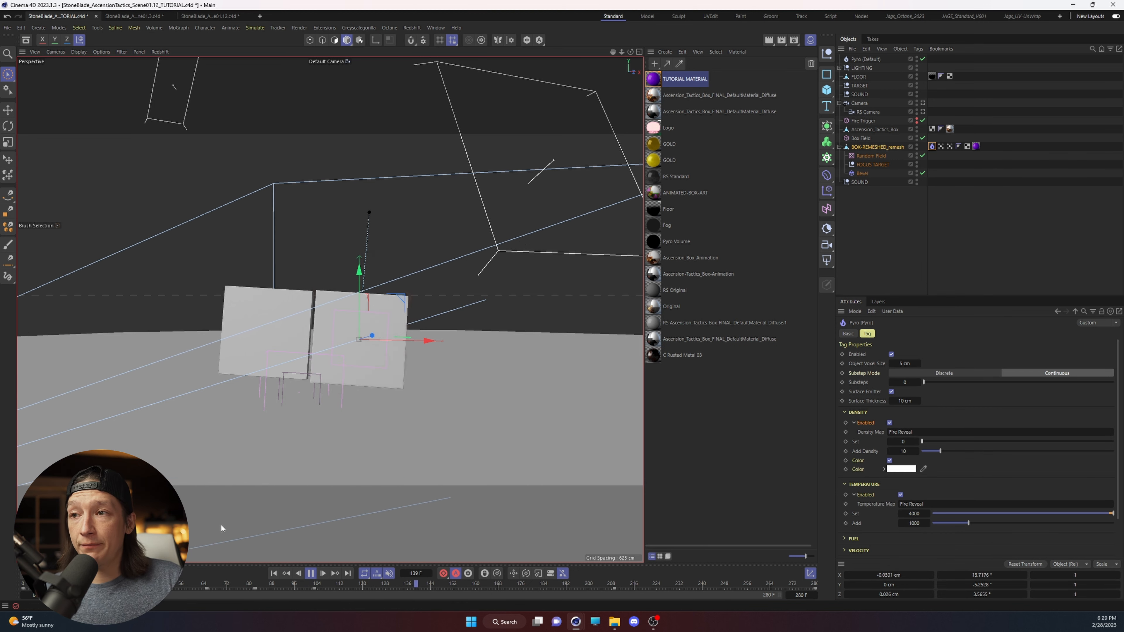
key("shift+f")
key("ctrl+s")
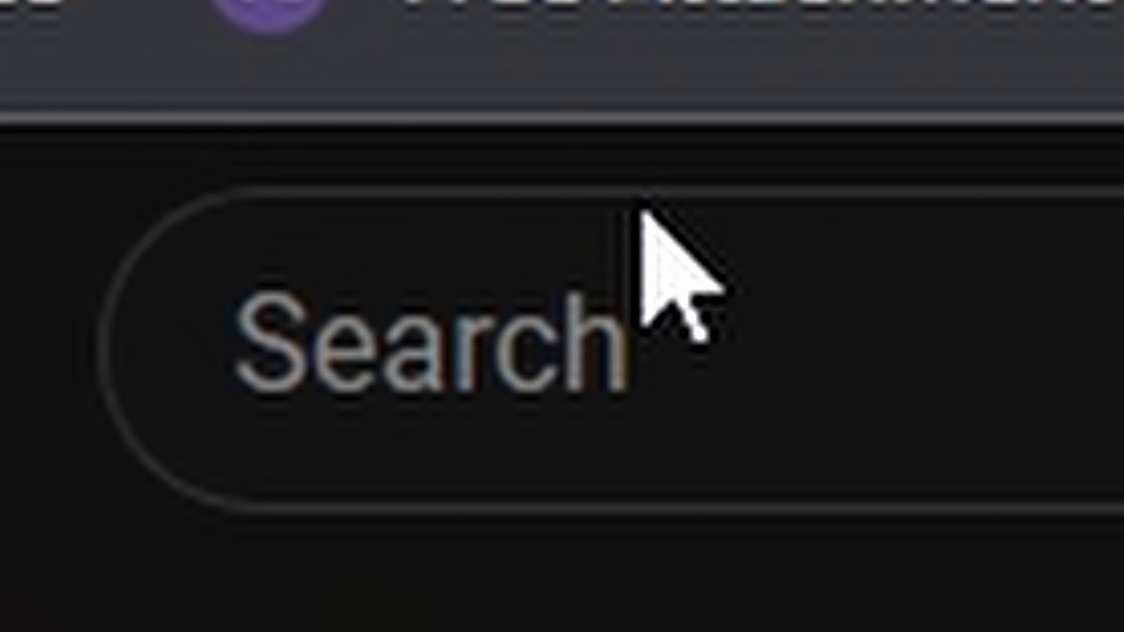
left_click(744, 286)
type("rod")
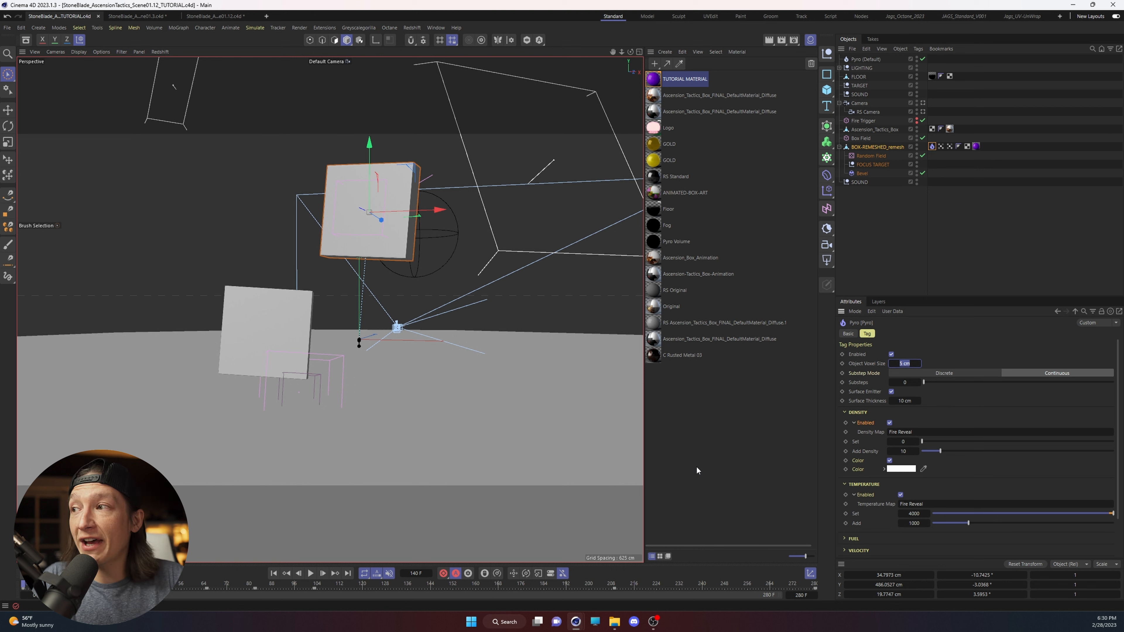
Set the Pyro tag's Object Voxel Size and the Pyro object's Voxel Size both to 3 cm.
type("3")
key("Return")
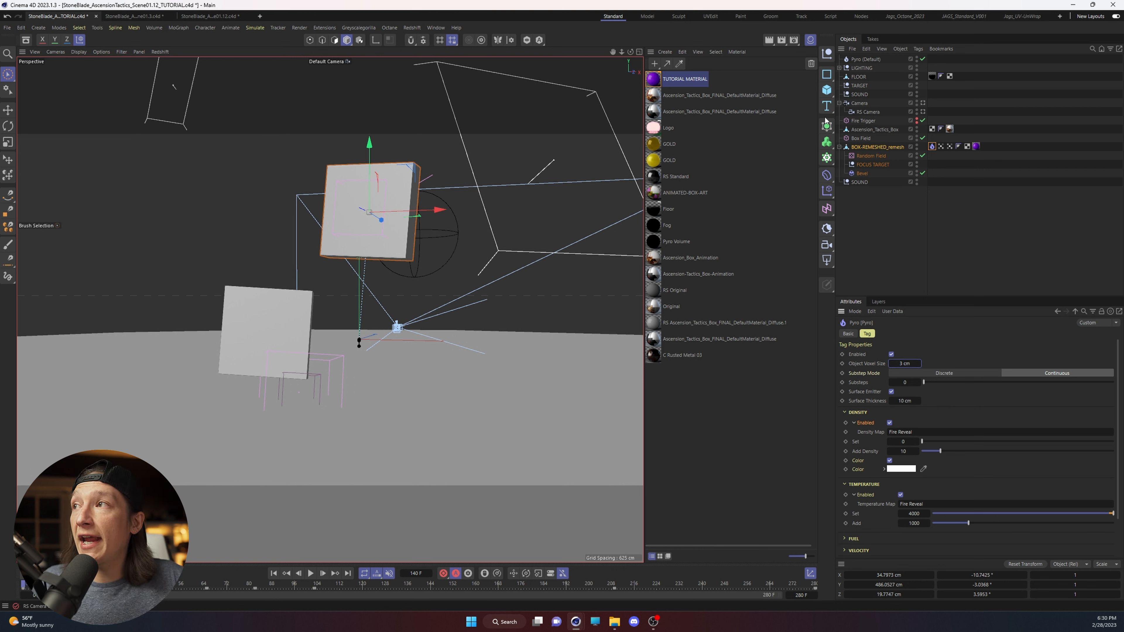
left_click(893, 60)
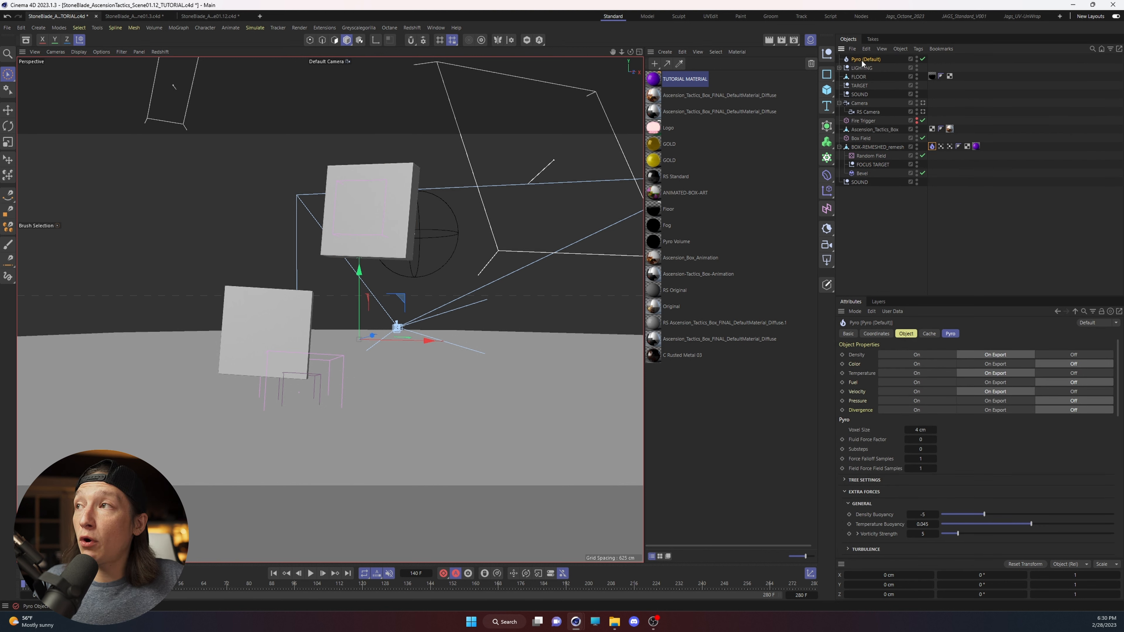
double_click(921, 429)
type("3")
key("Return")
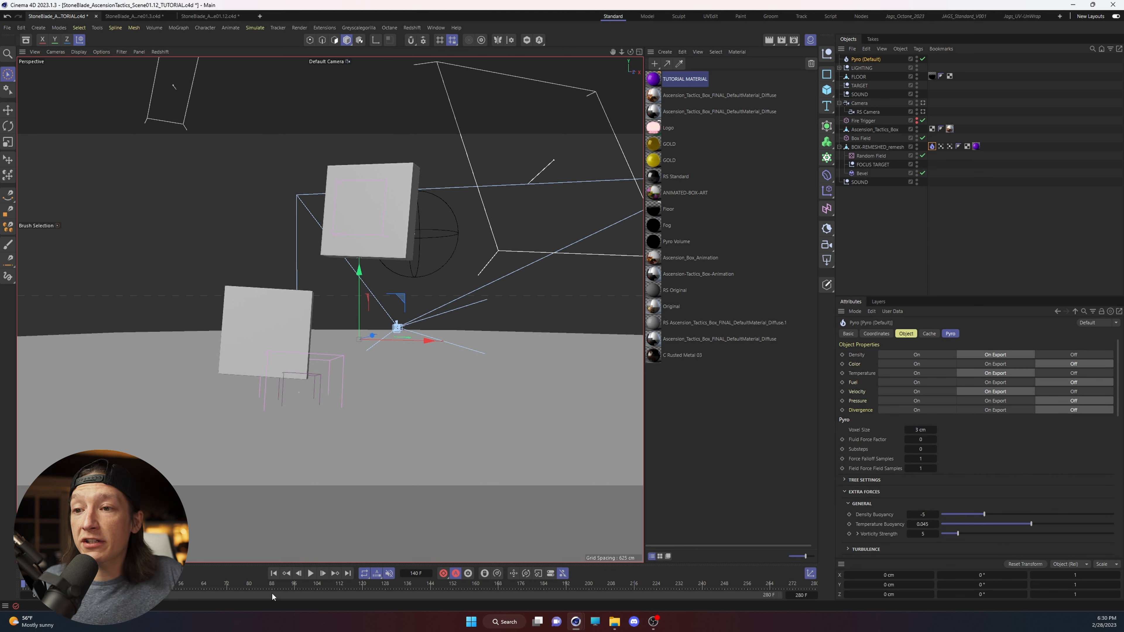
Preview the finer simulation, and set the Pyro tag's temperature Set value to 6500 before returning to the first frame.
left_click(312, 575)
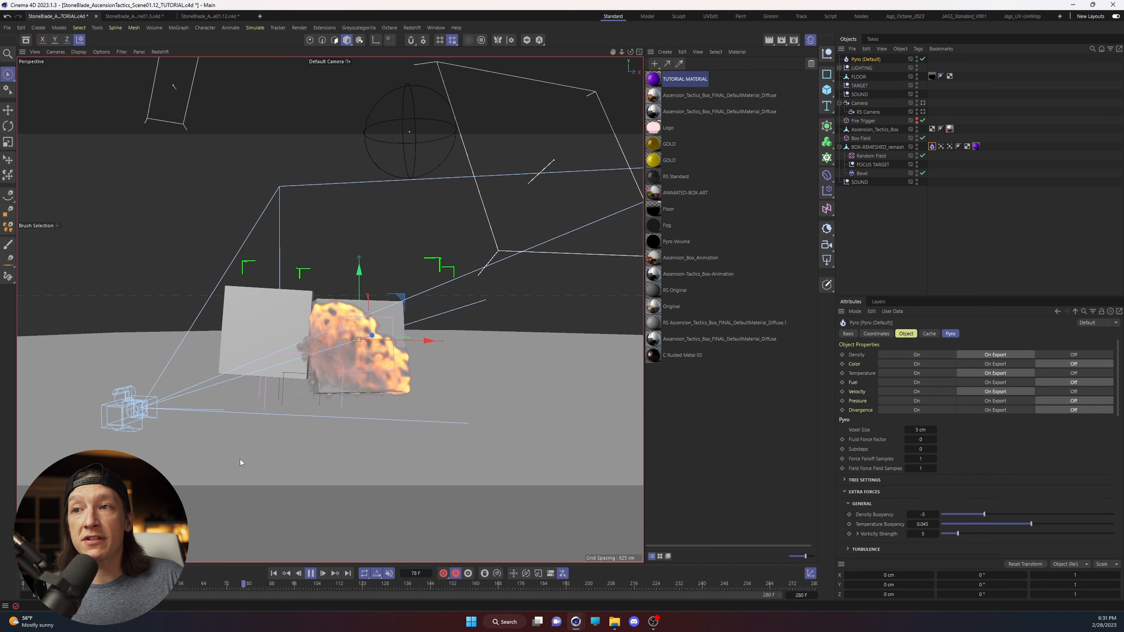
left_click(932, 147)
left_click(273, 573)
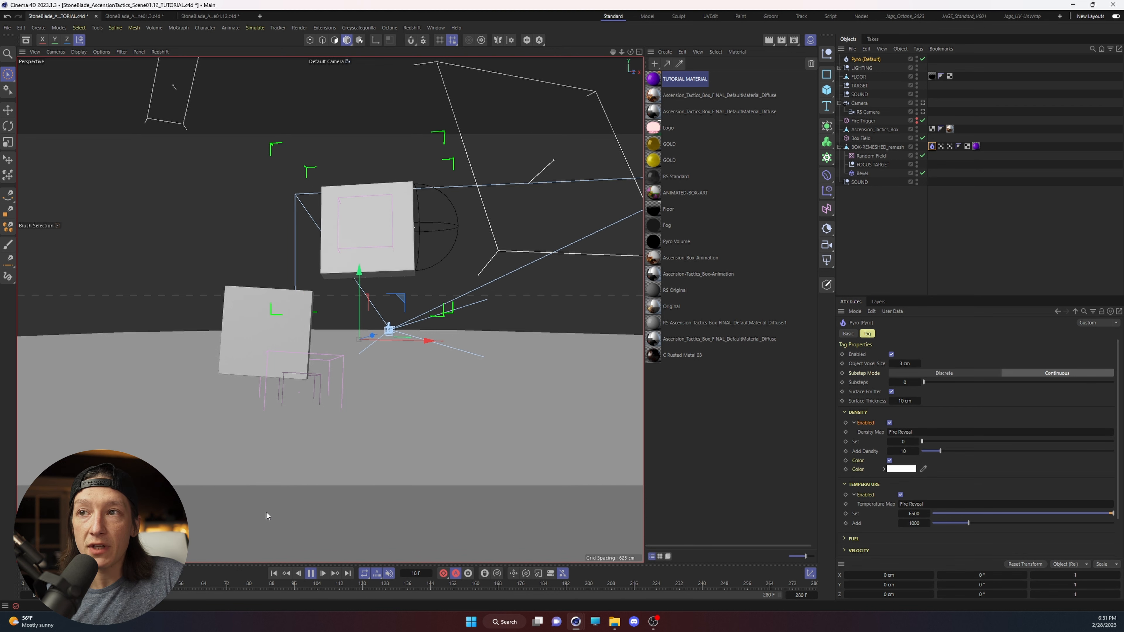